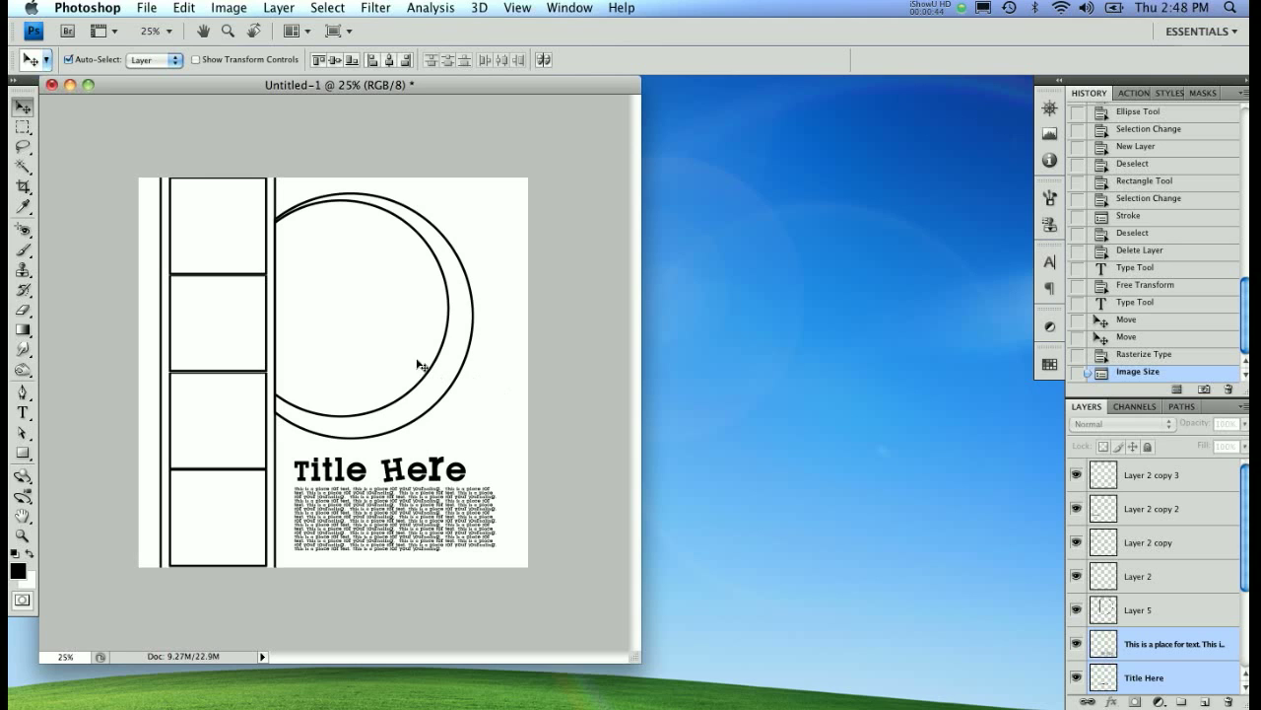
- Create a new 12 x 12 inch, 300 pixels/inch RGB document with White background contents
left_click(146, 7)
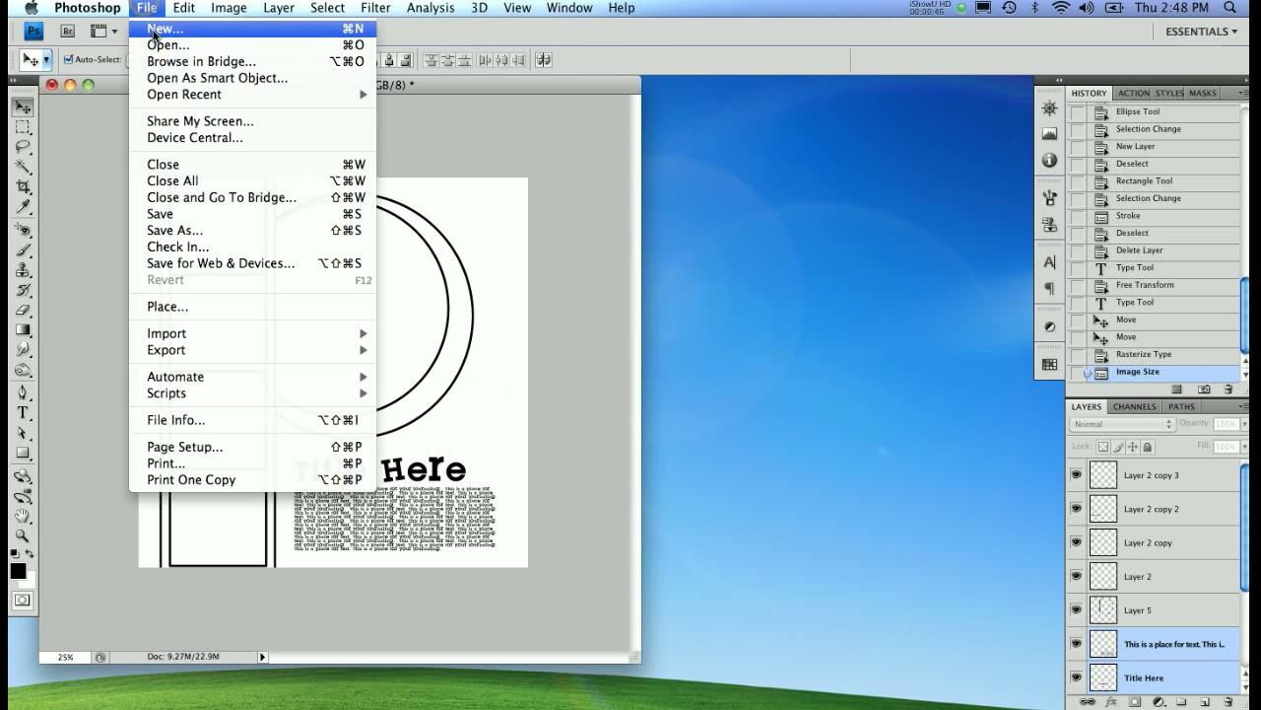
left_click(156, 29)
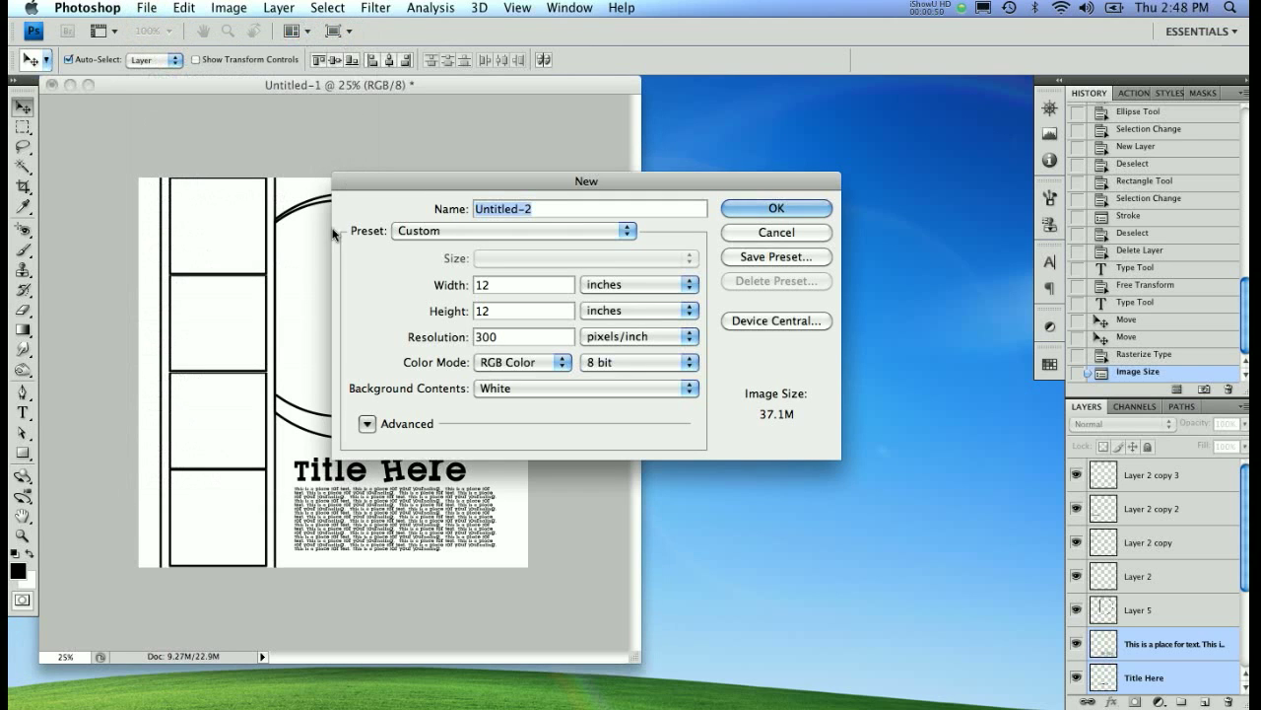
left_click_drag(537, 187, 532, 181)
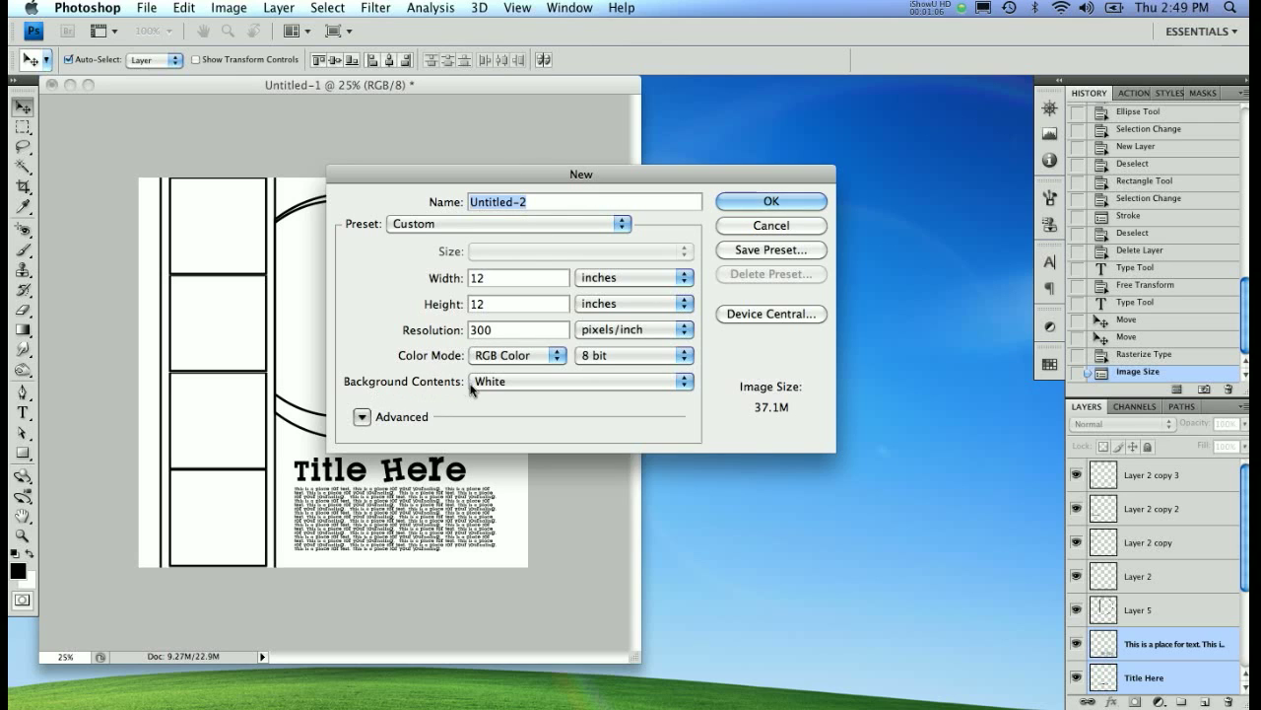
left_click(512, 381)
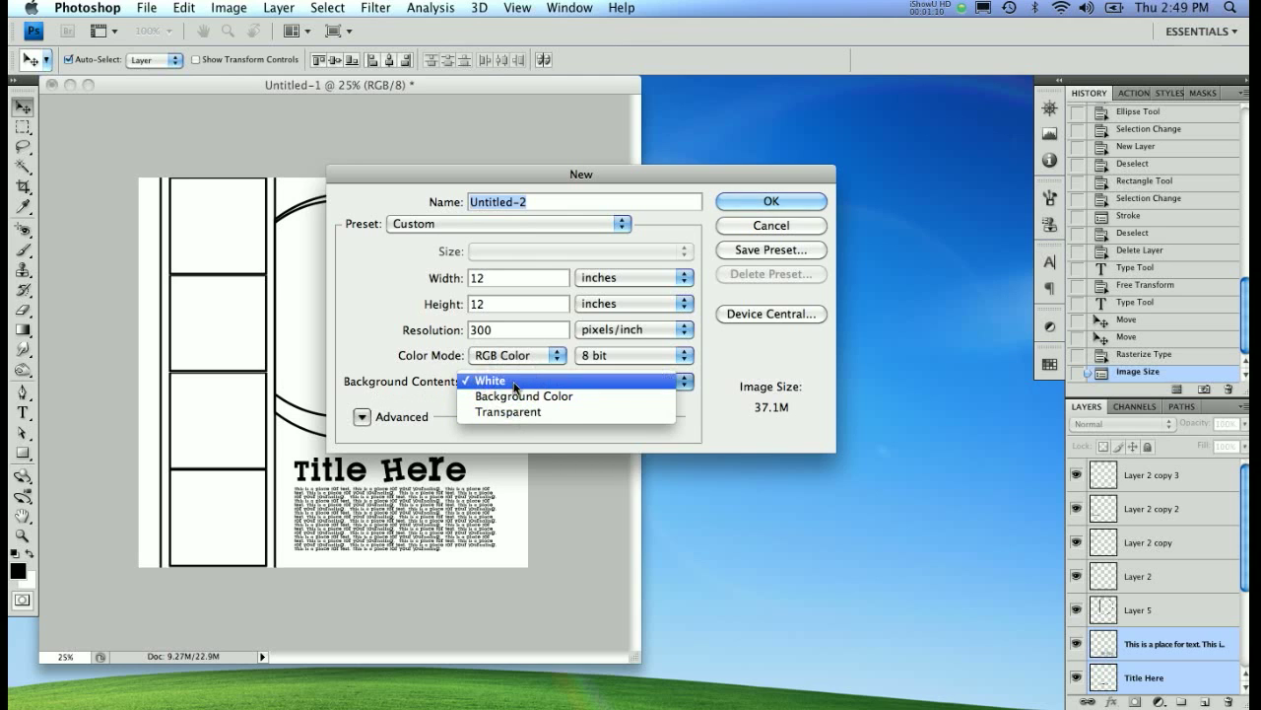
left_click(513, 384)
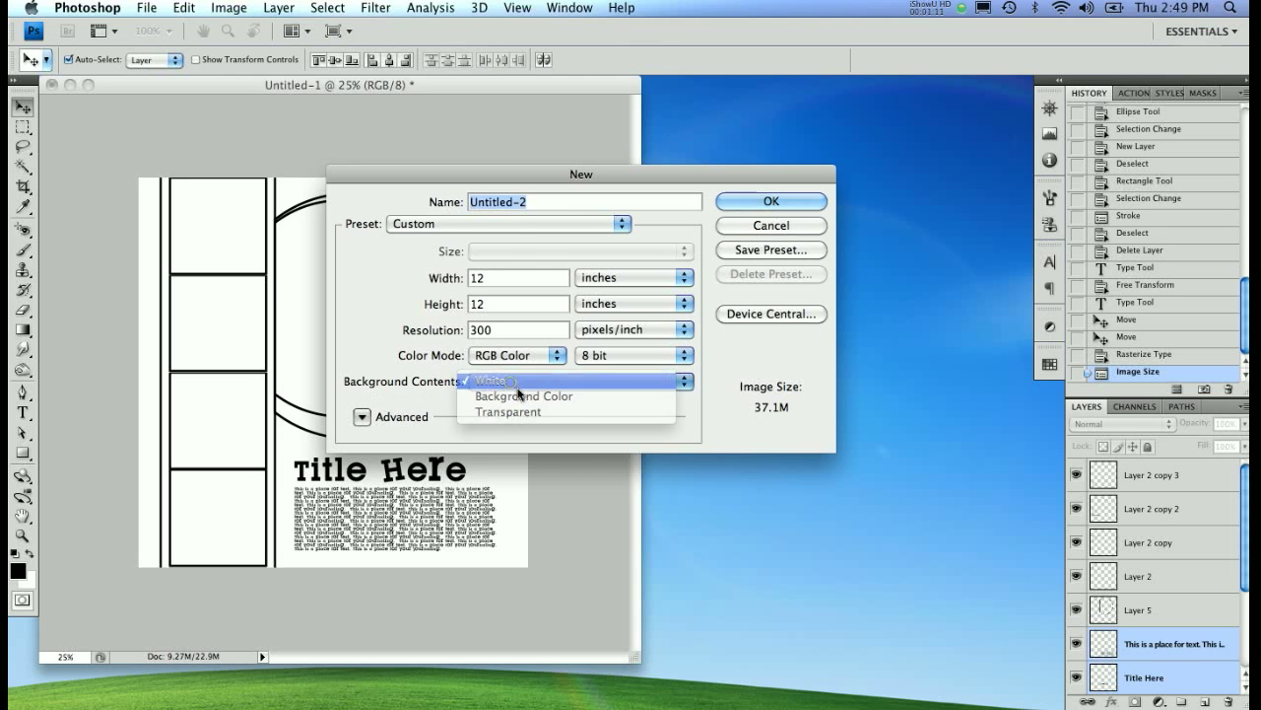
left_click(769, 202)
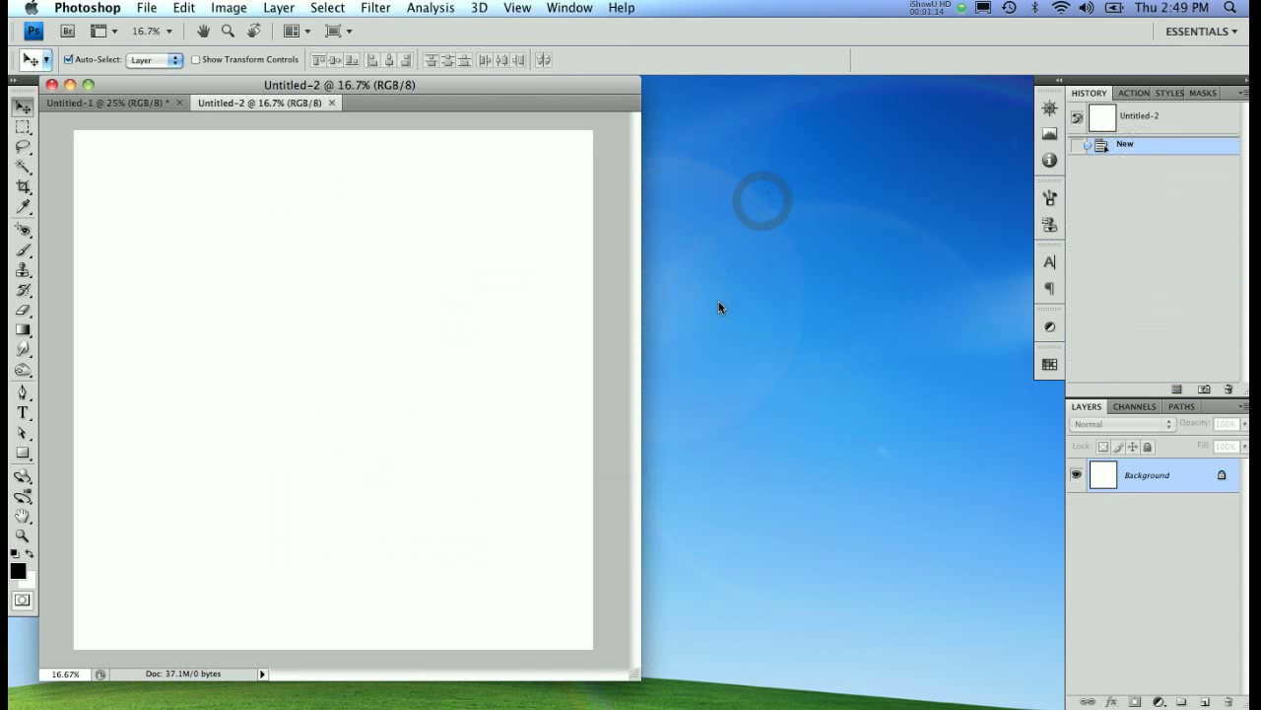
- Float the Untitled-1 sketch in its own smaller window at 16.7% zoom, placed beside the blank Untitled-2 document
left_click(136, 103)
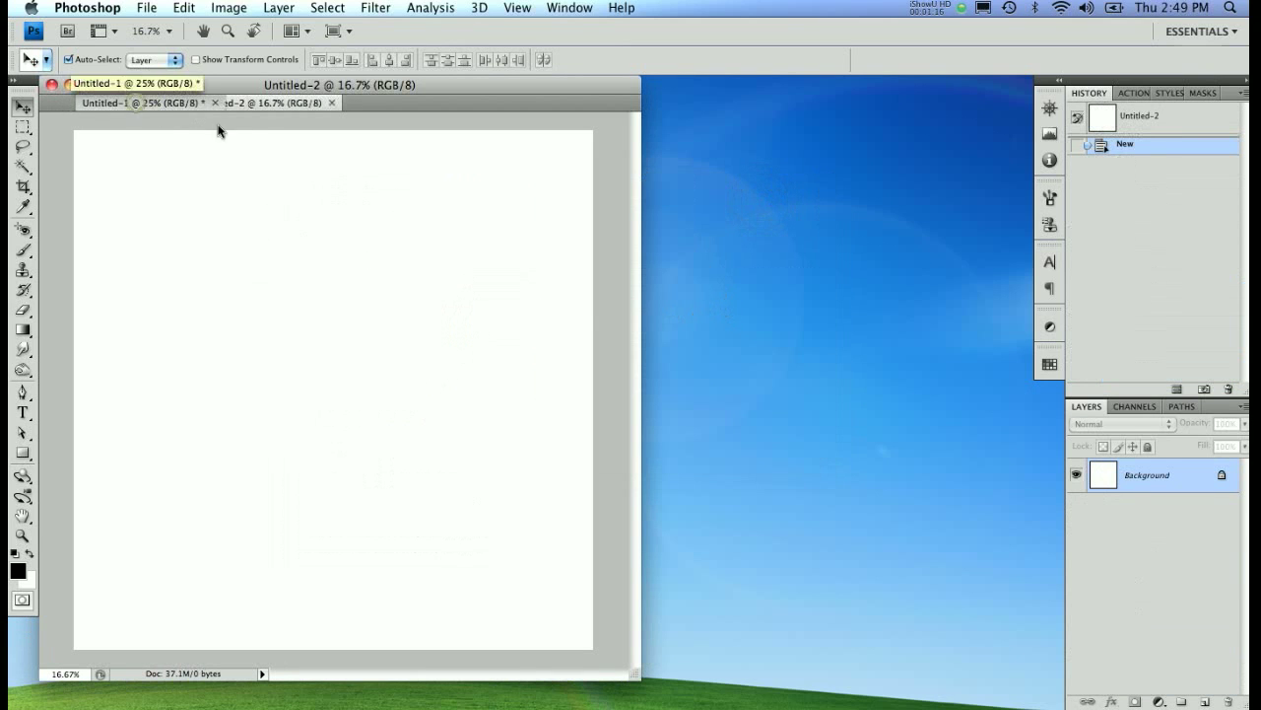
left_click_drag(431, 212, 601, 125)
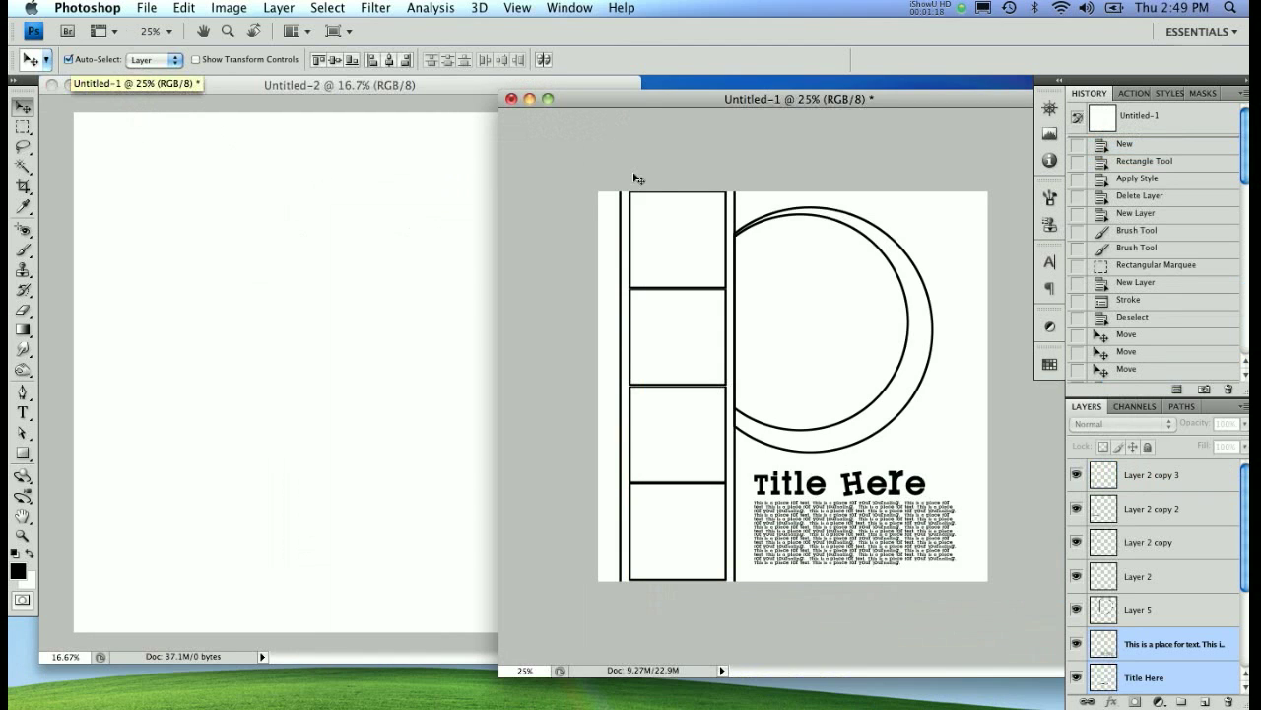
key("super+minus")
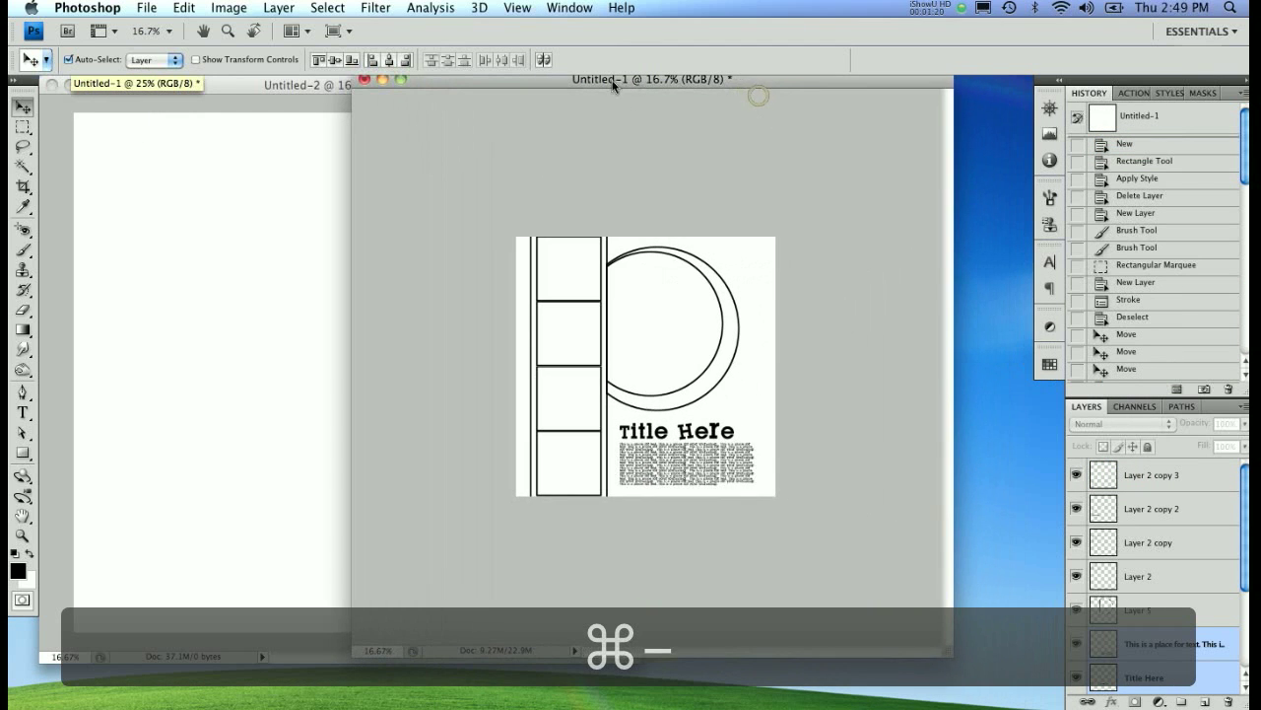
left_click_drag(946, 647, 705, 399)
left_click_drag(625, 80, 921, 90)
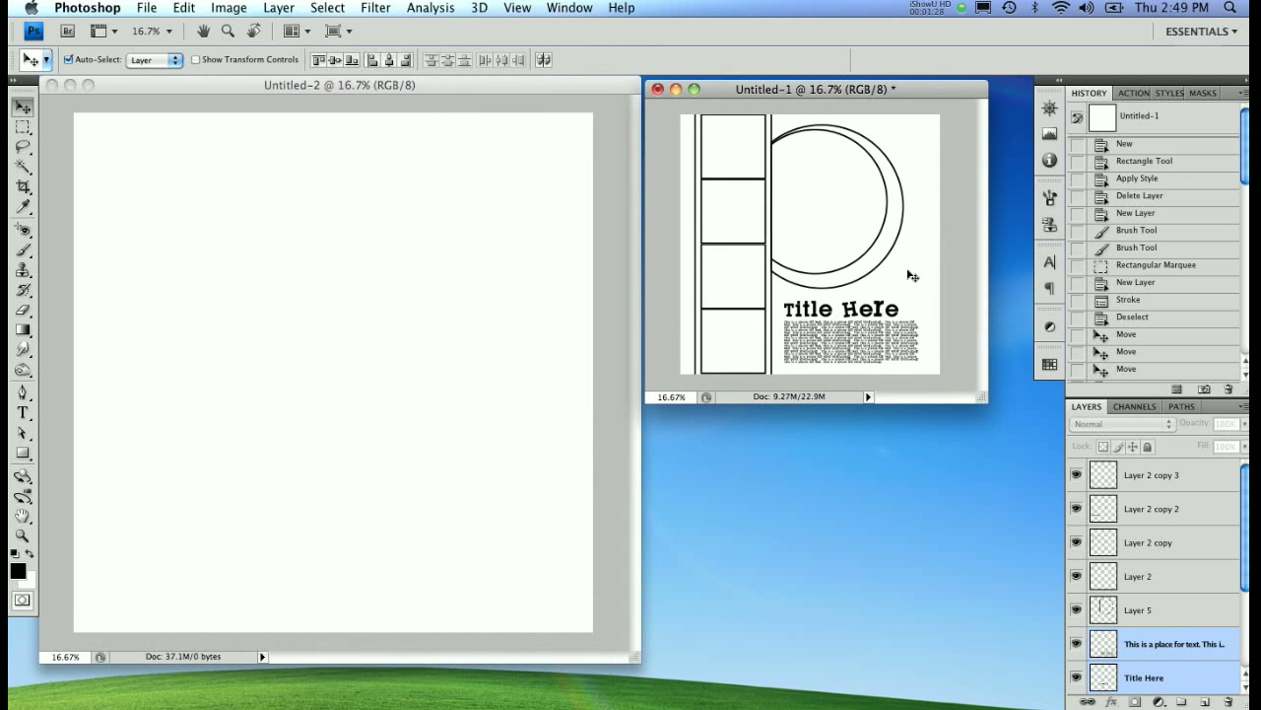
left_click_drag(773, 91, 768, 85)
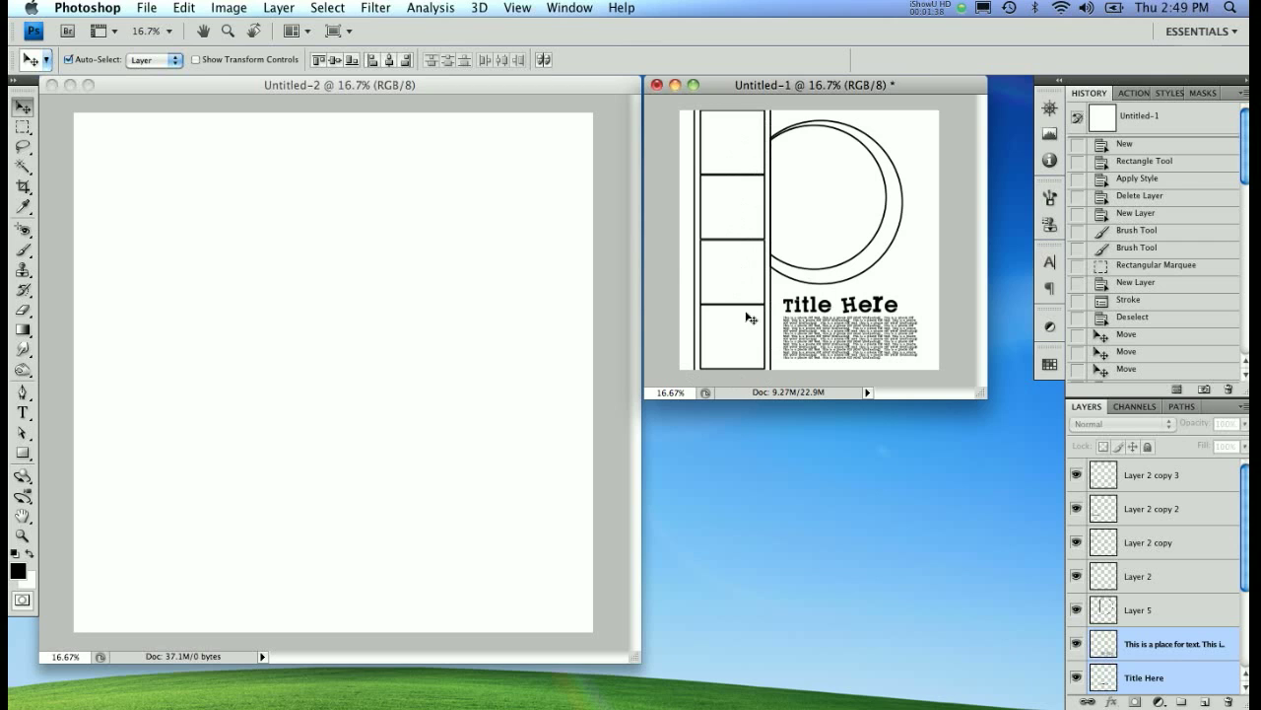
- Draw a full-height black vertical rectangle near the left edge of the Untitled-2 page, matching the sketch's strip
left_click(440, 85)
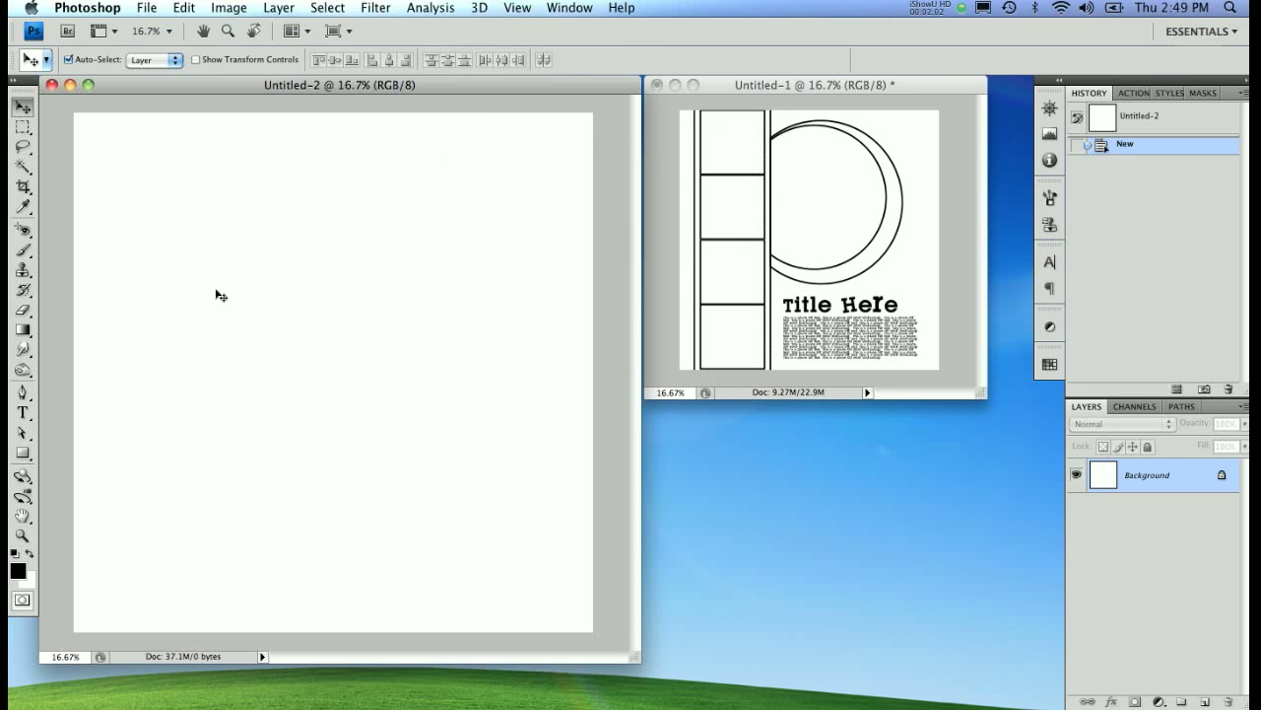
left_click(20, 455)
left_click(23, 454)
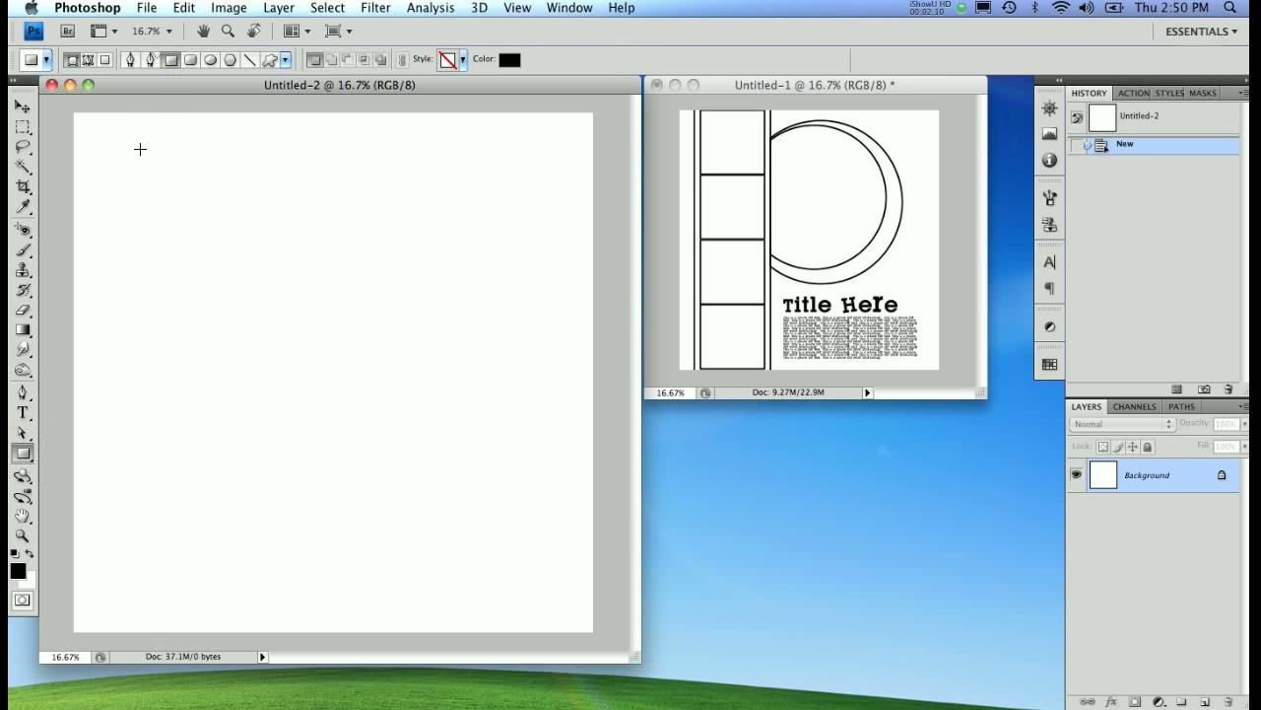
left_click_drag(109, 112, 250, 632)
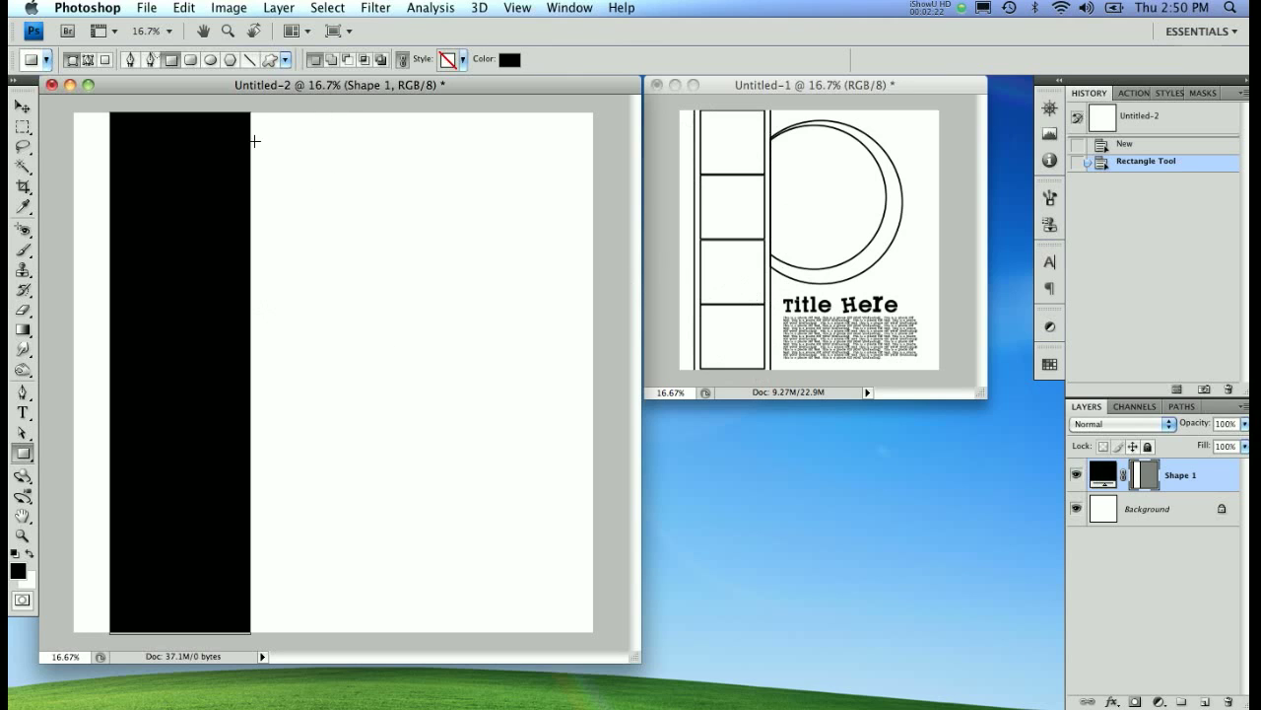
- Open the Signature Scrapbooks Tool for adding photos and move its window clear of the layout and the sketch
left_click(32, 110)
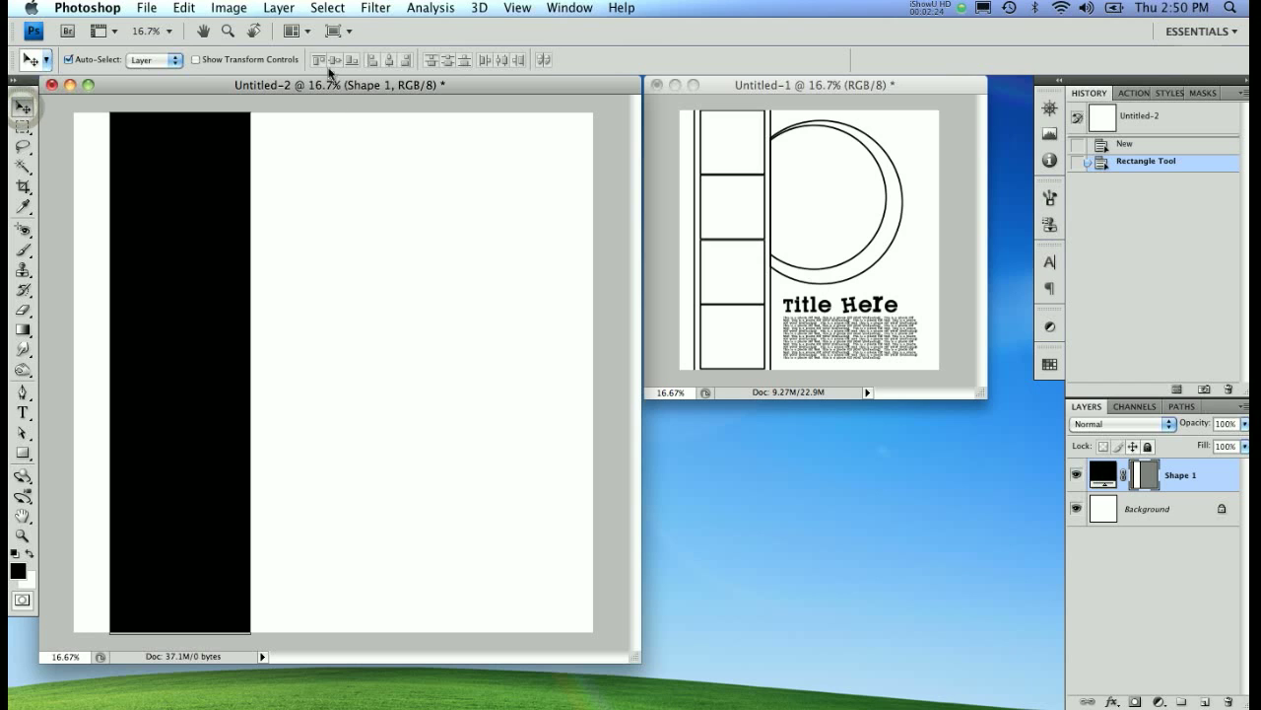
left_click(326, 7)
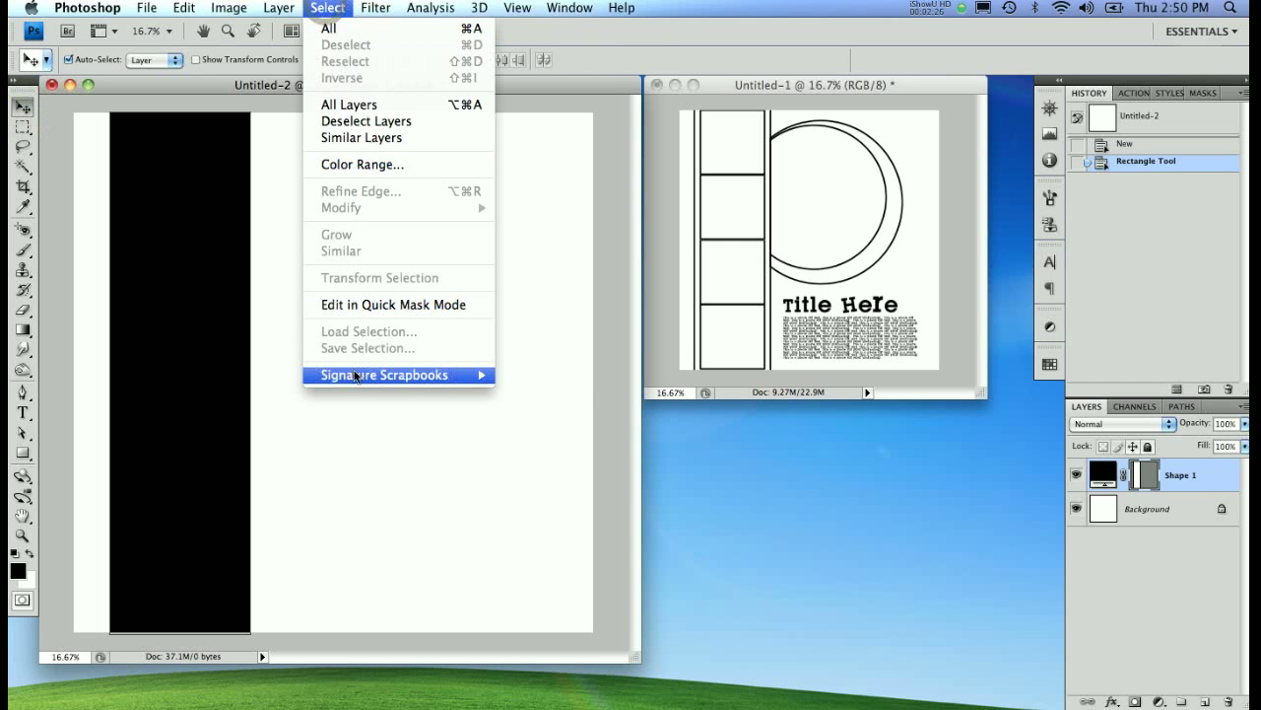
mouse_move(360, 377)
left_click(543, 375)
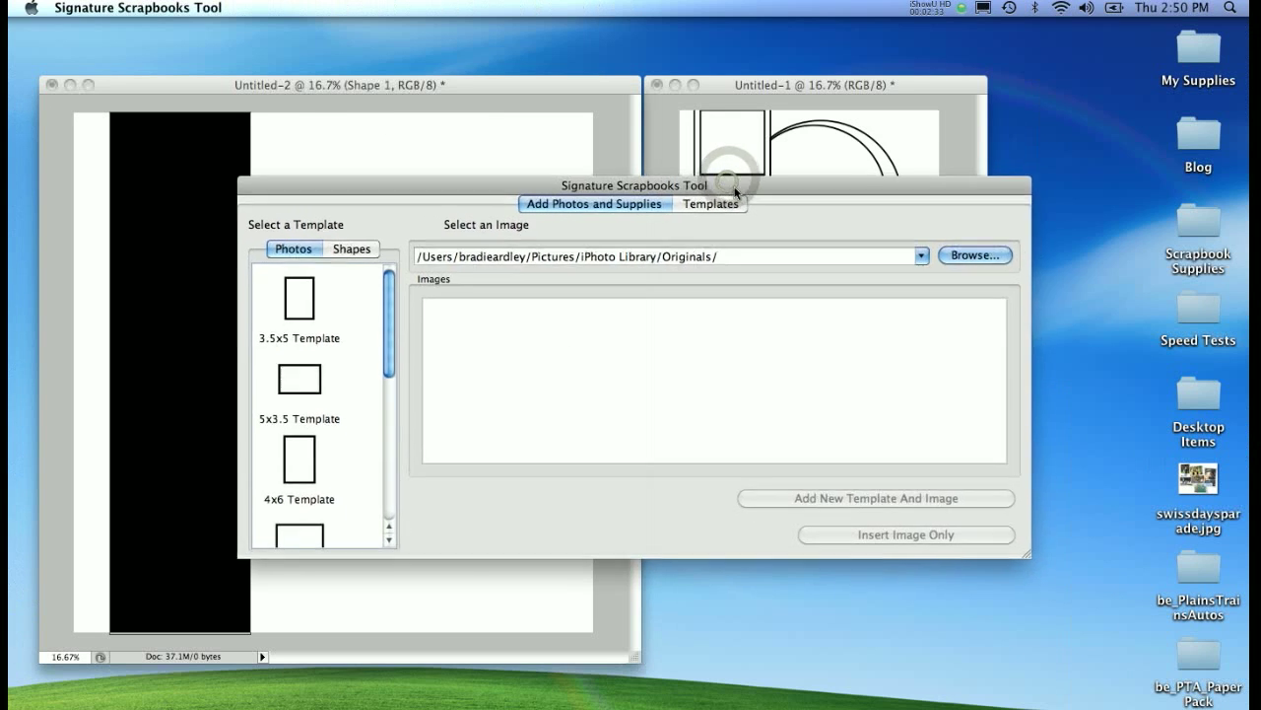
mouse_move(731, 182)
left_mouse_down()
mouse_move(867, 276)
mouse_move(923, 349)
mouse_move(937, 343)
left_mouse_up()
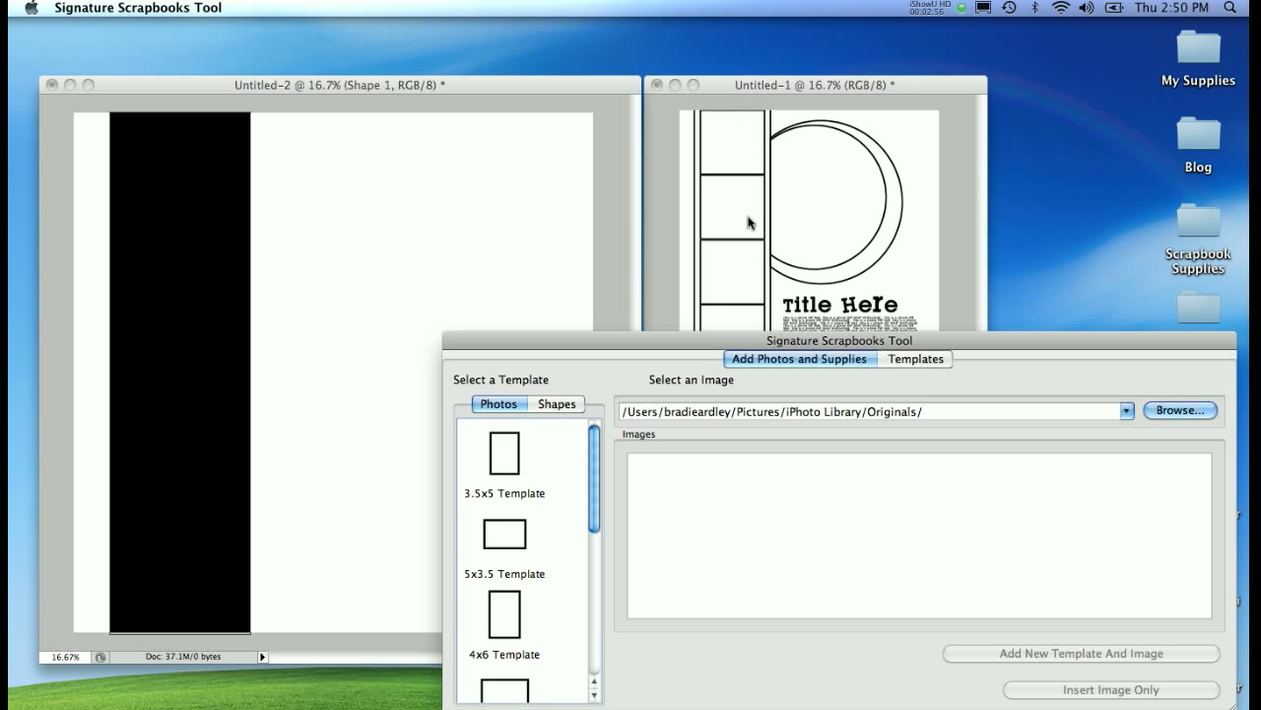
- Load the photos from the first-day-of-preschool folder numbered 425, inside Pictures > 2010, into the image browser
left_click(1170, 412)
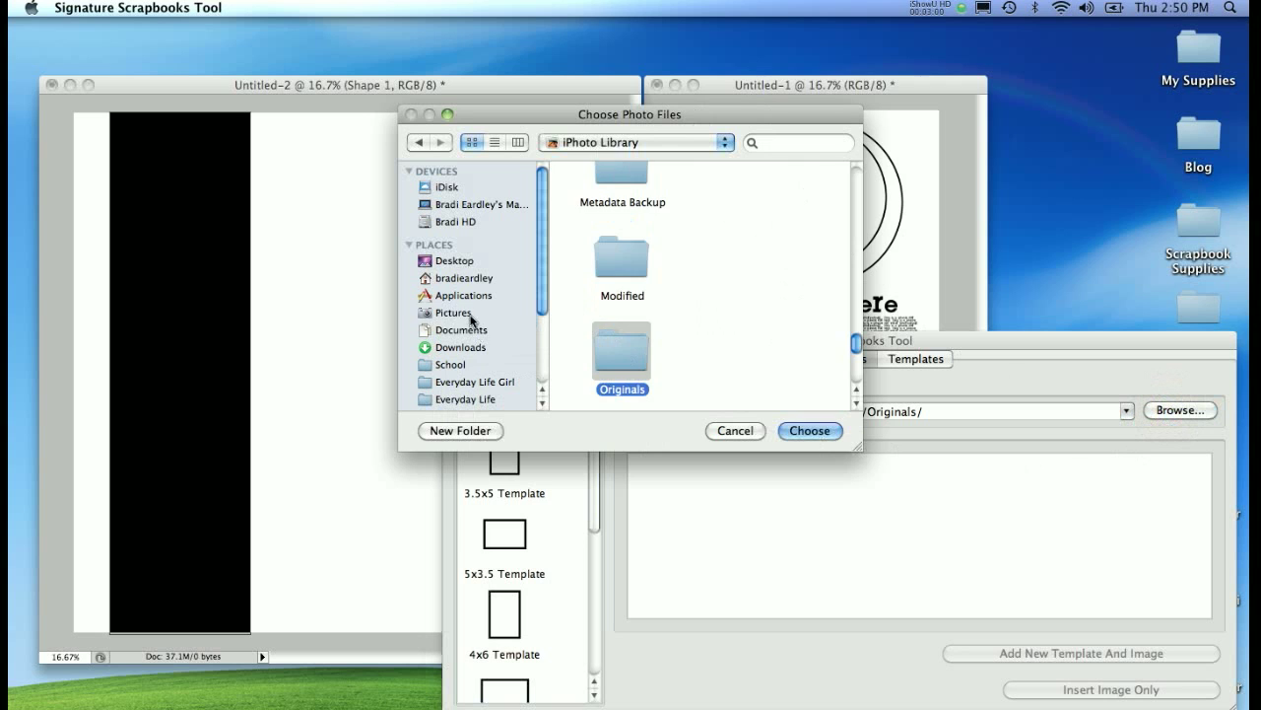
left_click(467, 314)
left_click_drag(858, 447, 880, 461)
left_click(629, 384)
double_click(630, 382)
left_click_drag(878, 176, 878, 378)
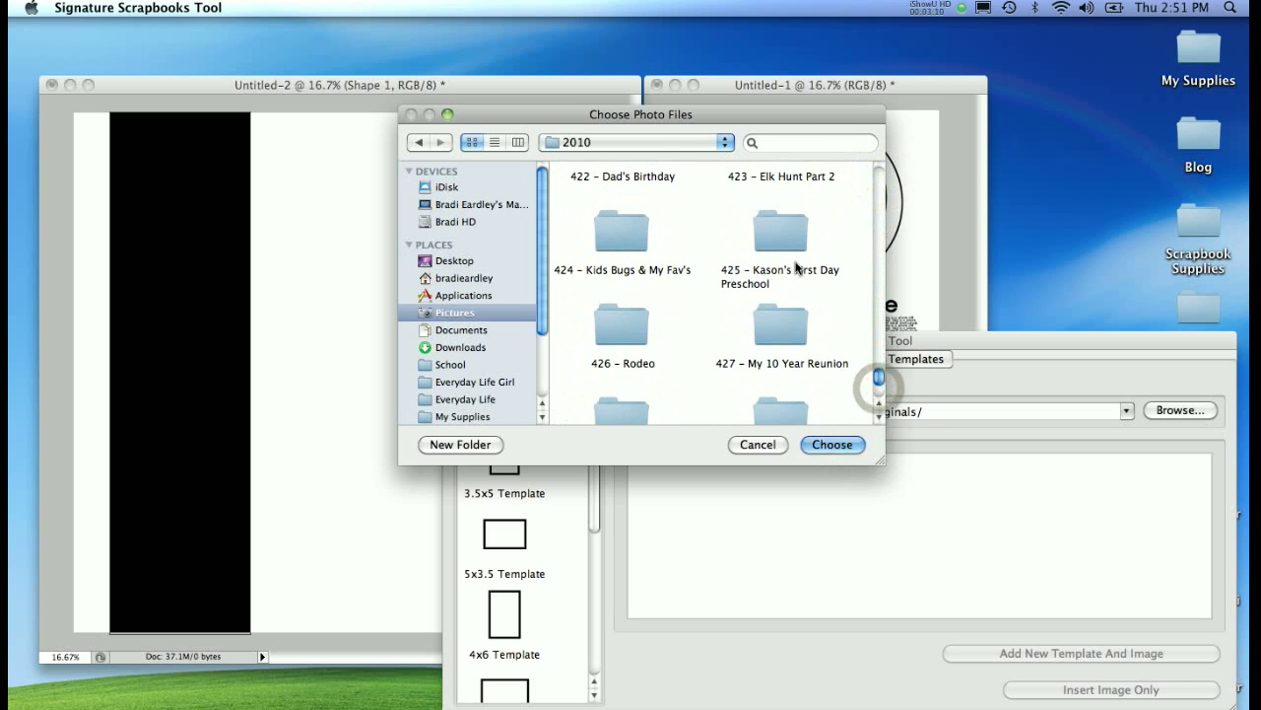
left_click(781, 237)
left_click(832, 444)
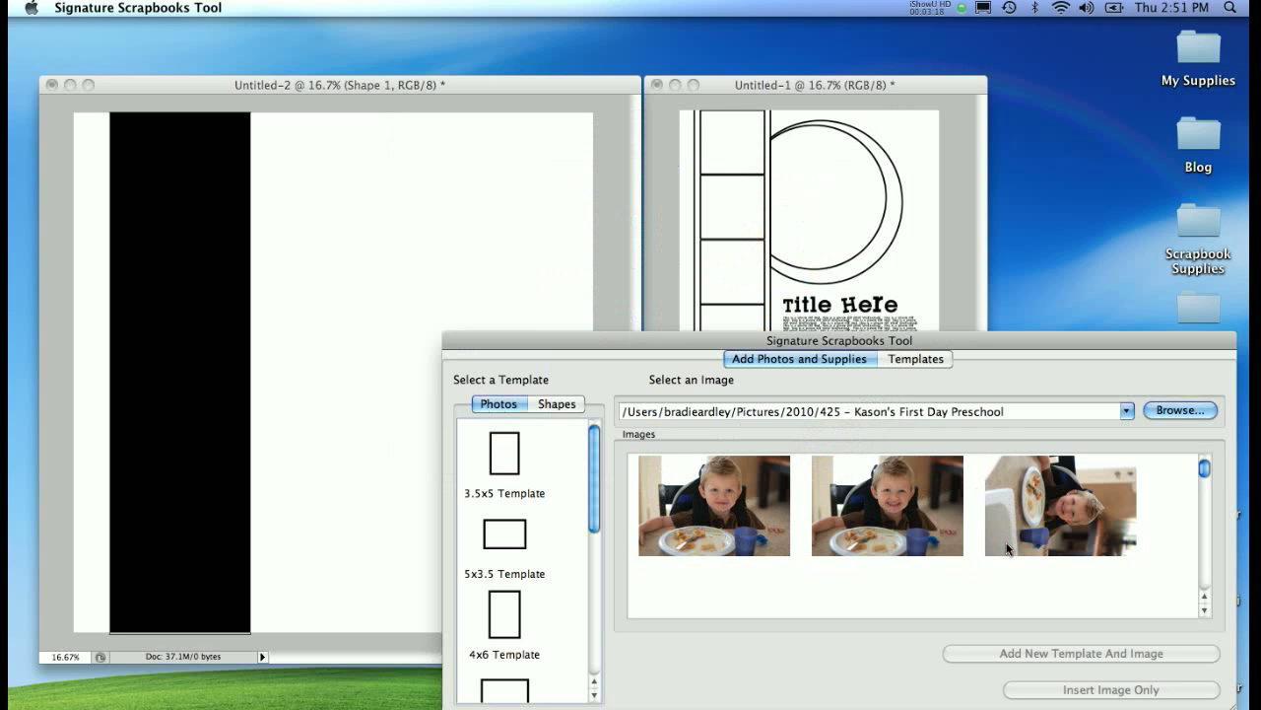
- Look through the loaded photos and select the 6x4 photo template
left_click_drag(1204, 470, 1204, 496)
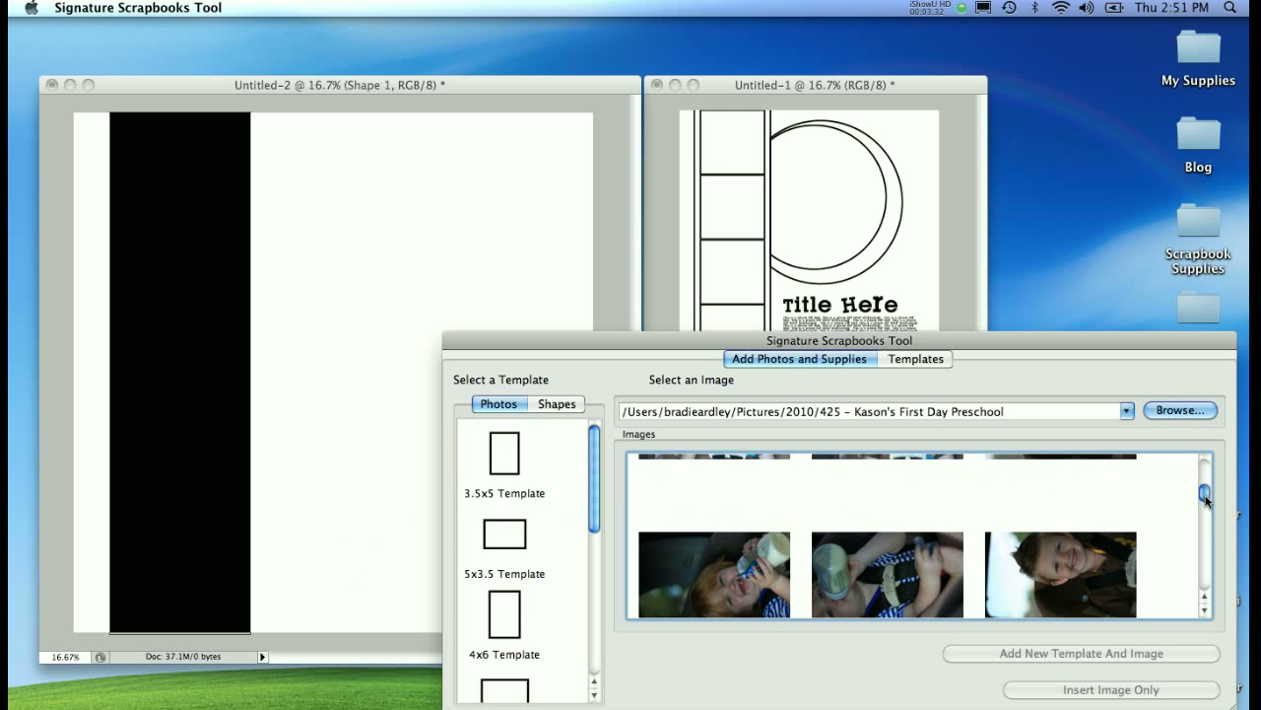
left_click_drag(1208, 500, 1208, 470)
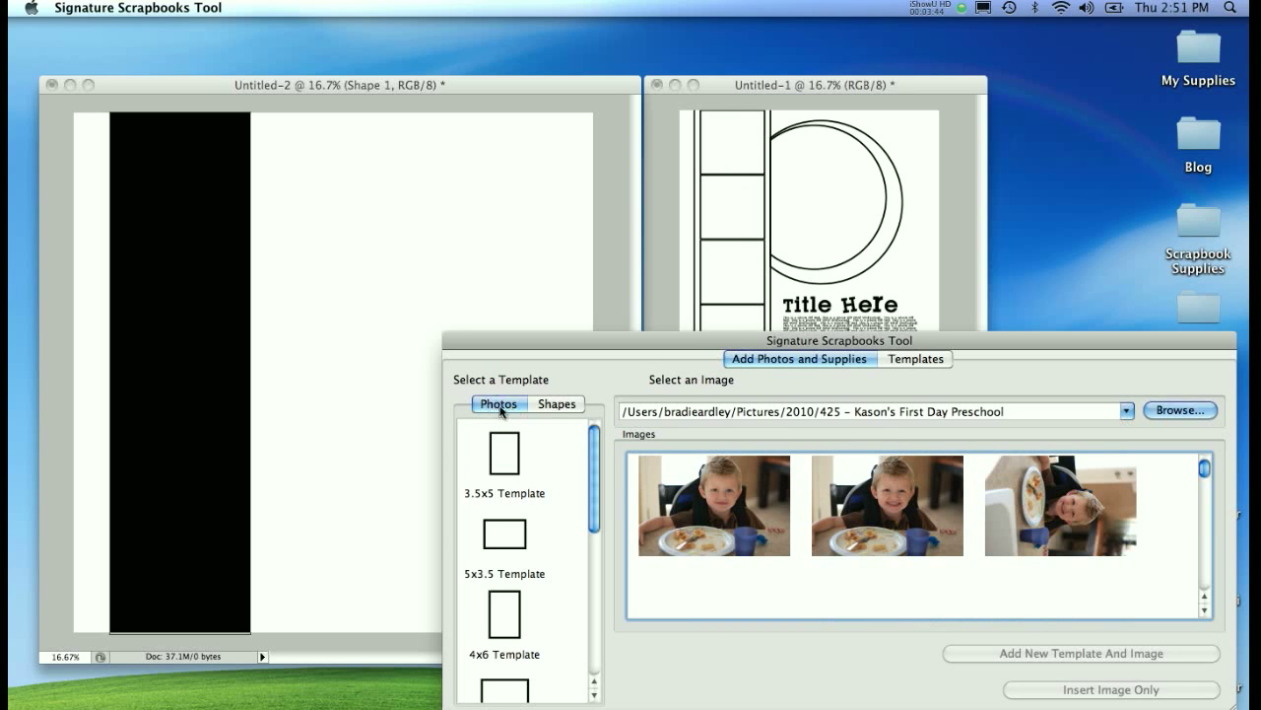
left_click_drag(594, 461, 594, 487)
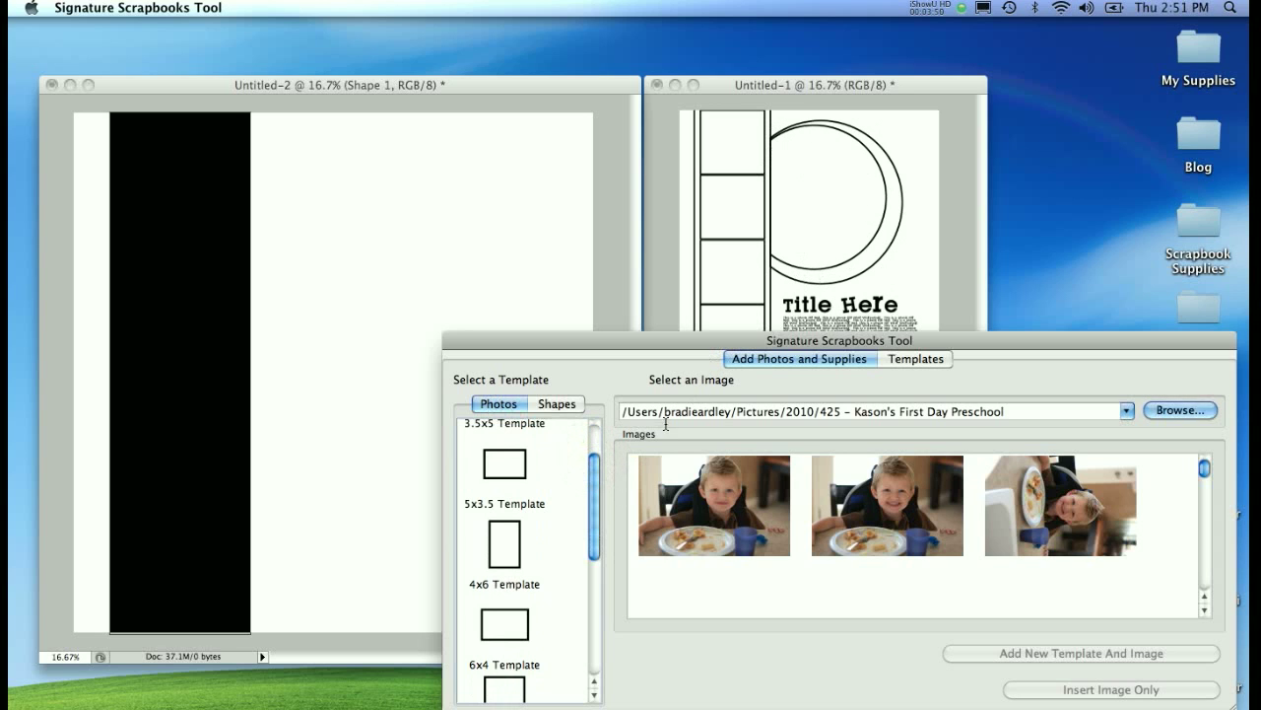
left_click(505, 625)
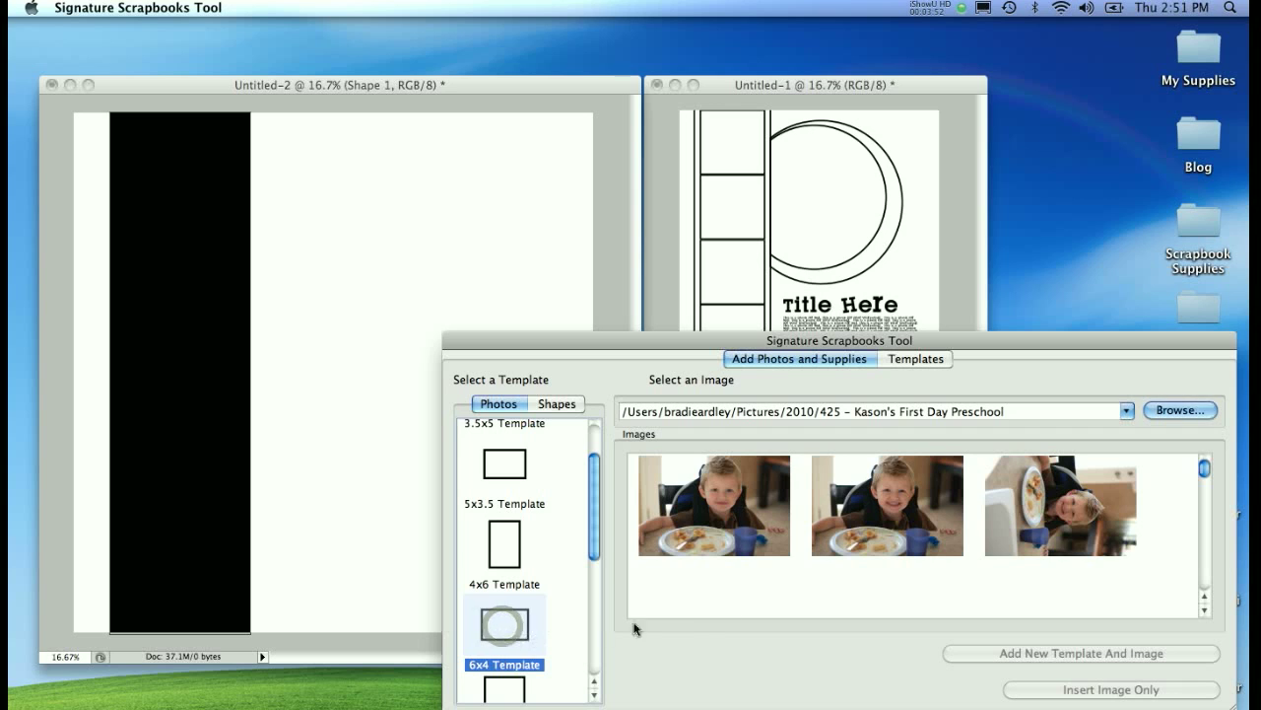
scroll(594, 493, "down", 3)
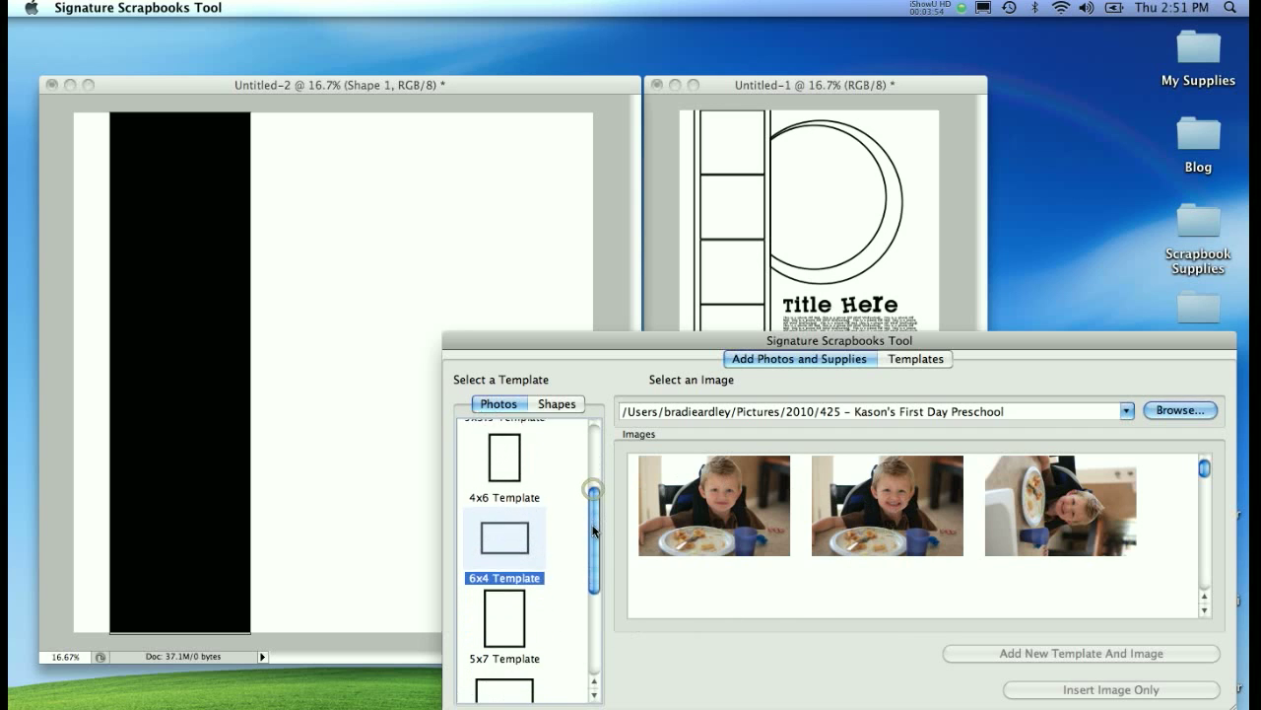
left_click_drag(595, 535, 593, 562)
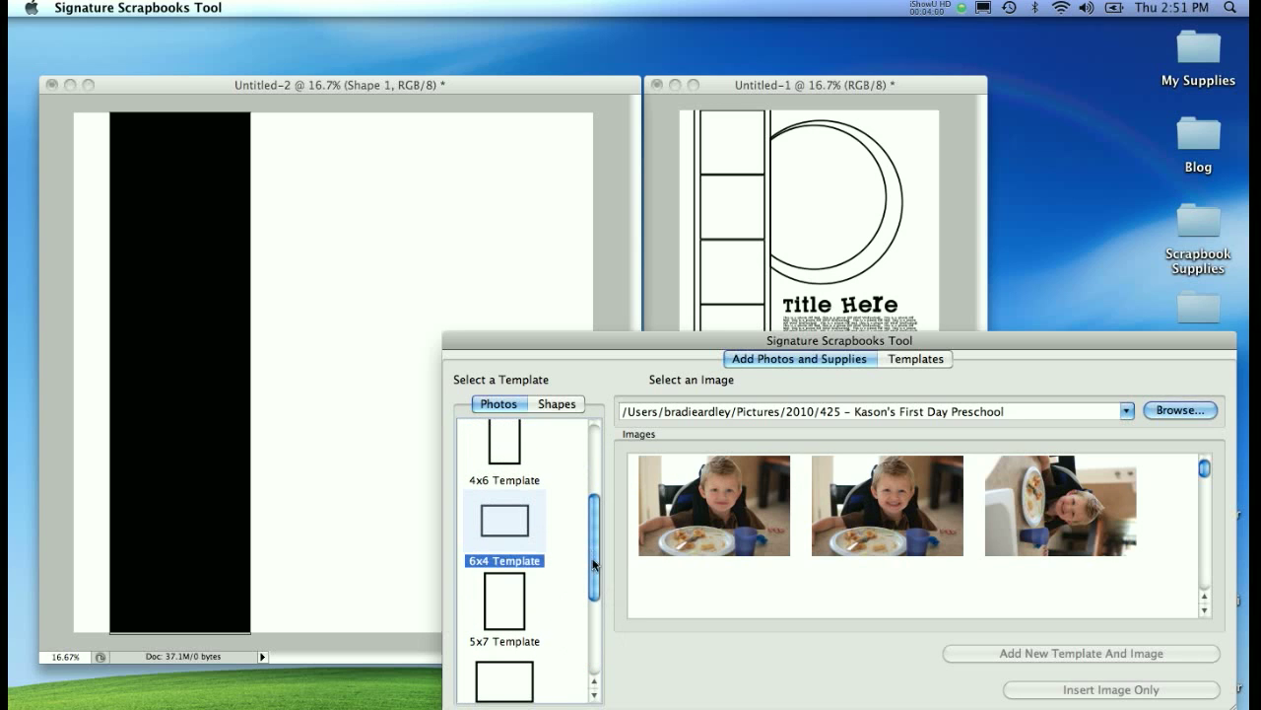
left_click(504, 527)
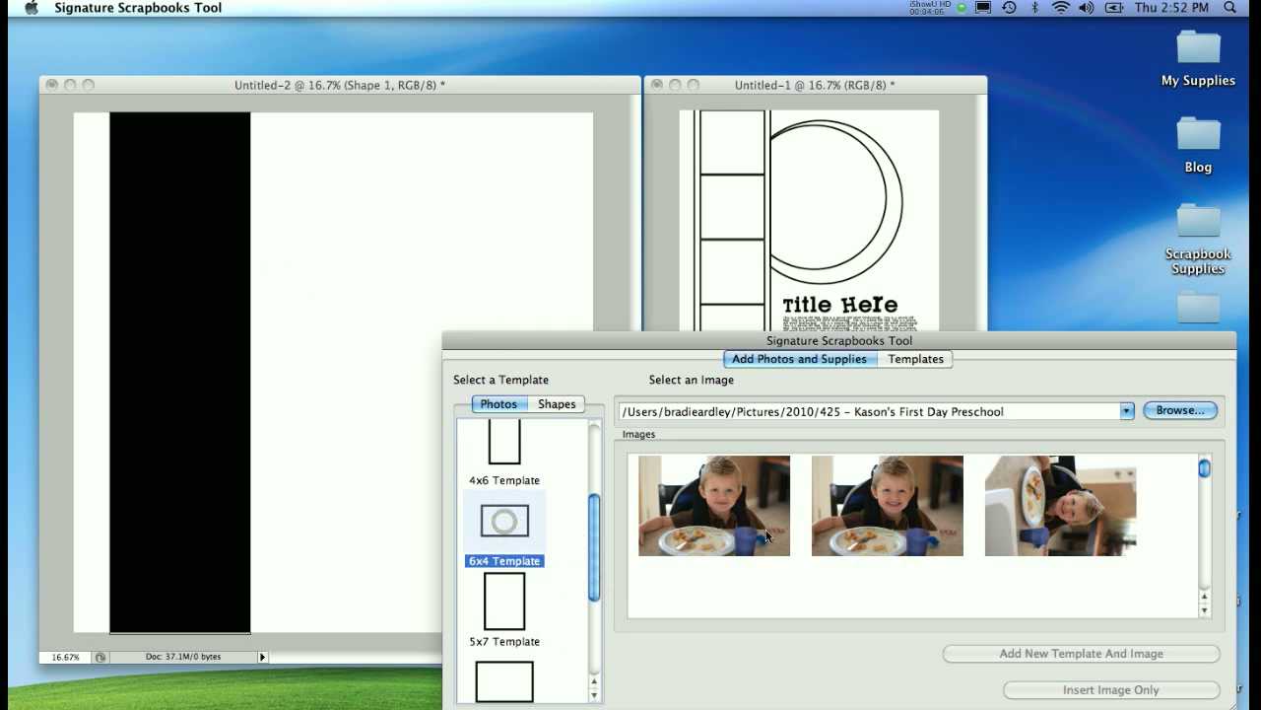
- Add the second photo to Untitled-2 in a new 3 Inch Square Template, and switch back to Photoshop
left_click(883, 498)
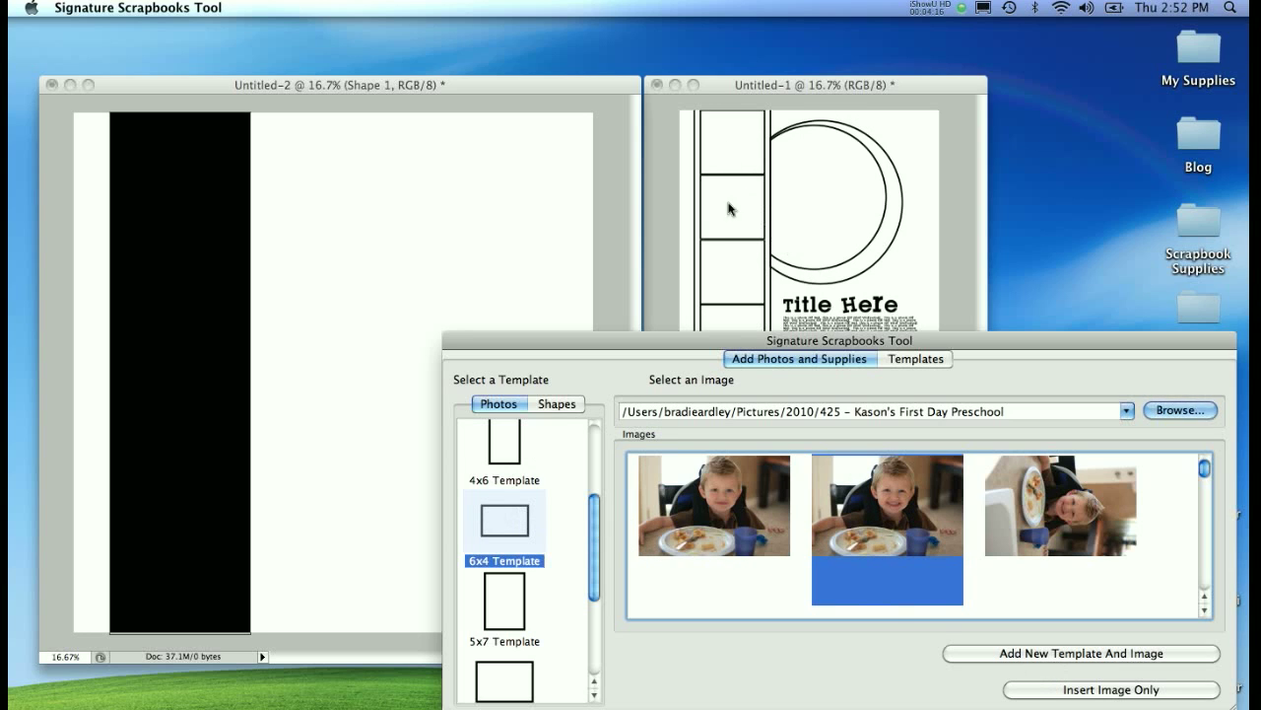
left_click(558, 405)
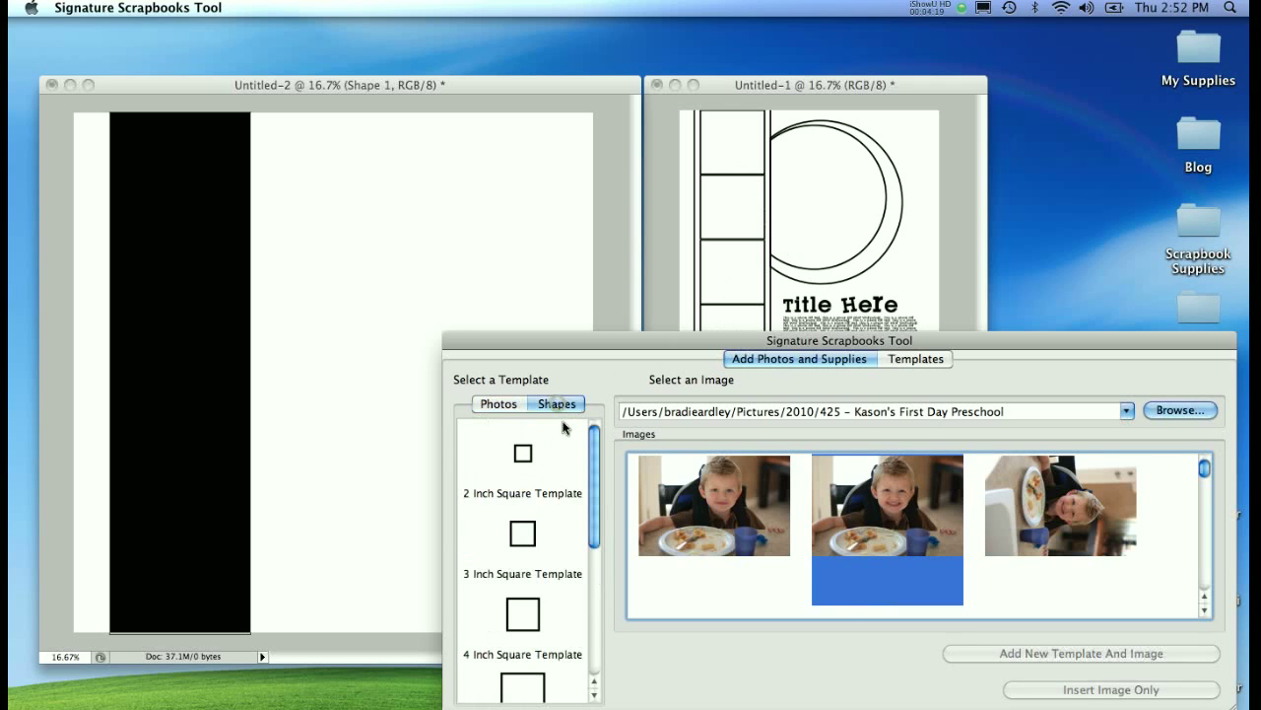
left_click(523, 455)
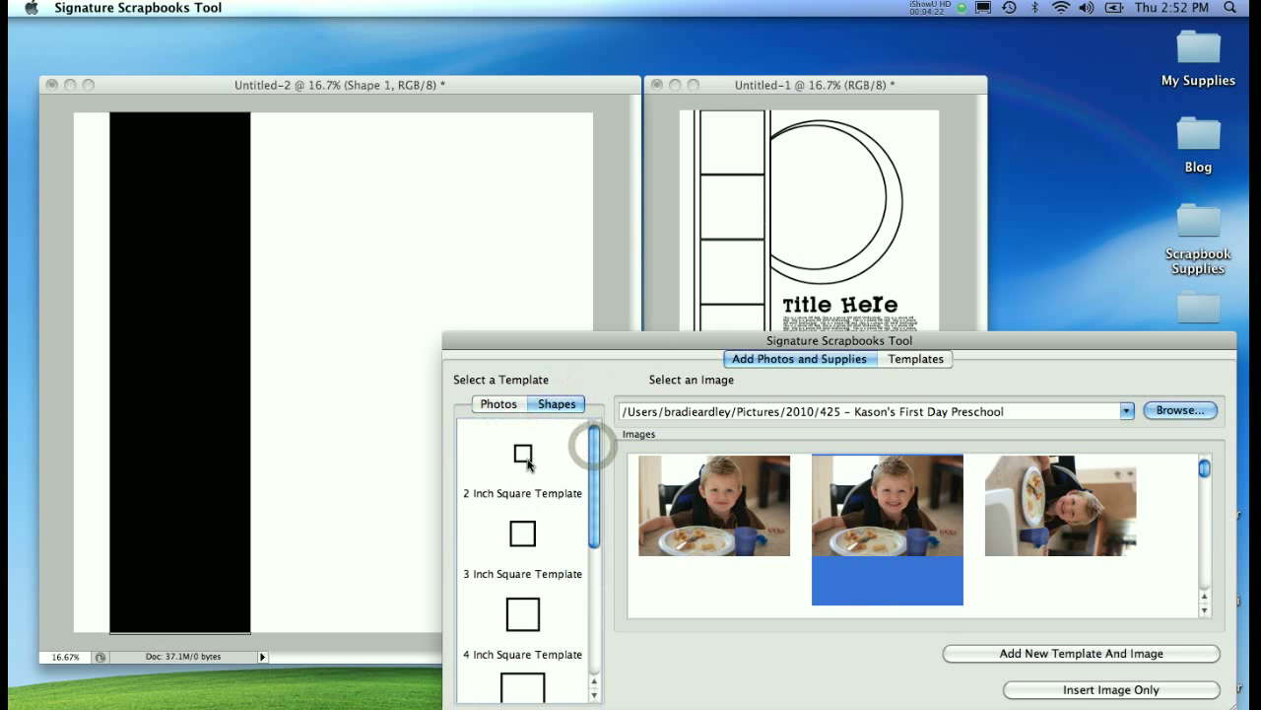
left_click_drag(592, 478, 592, 591)
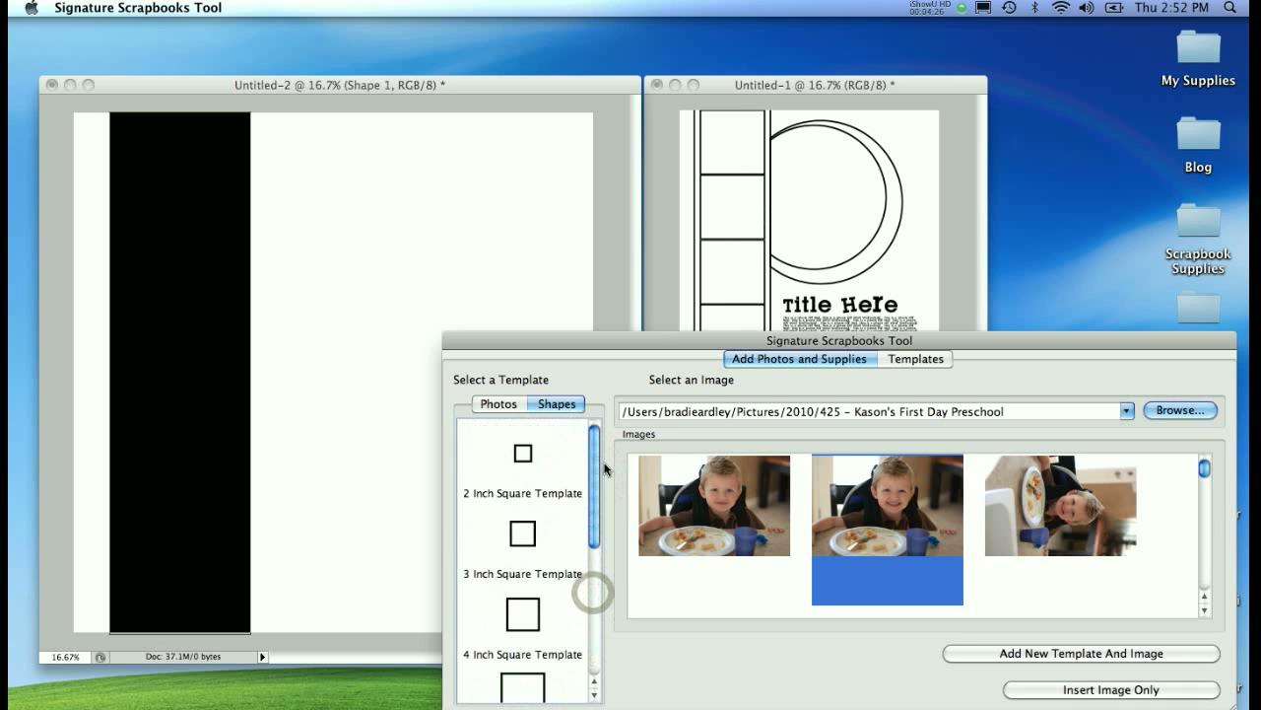
left_click(522, 535)
left_click(522, 535)
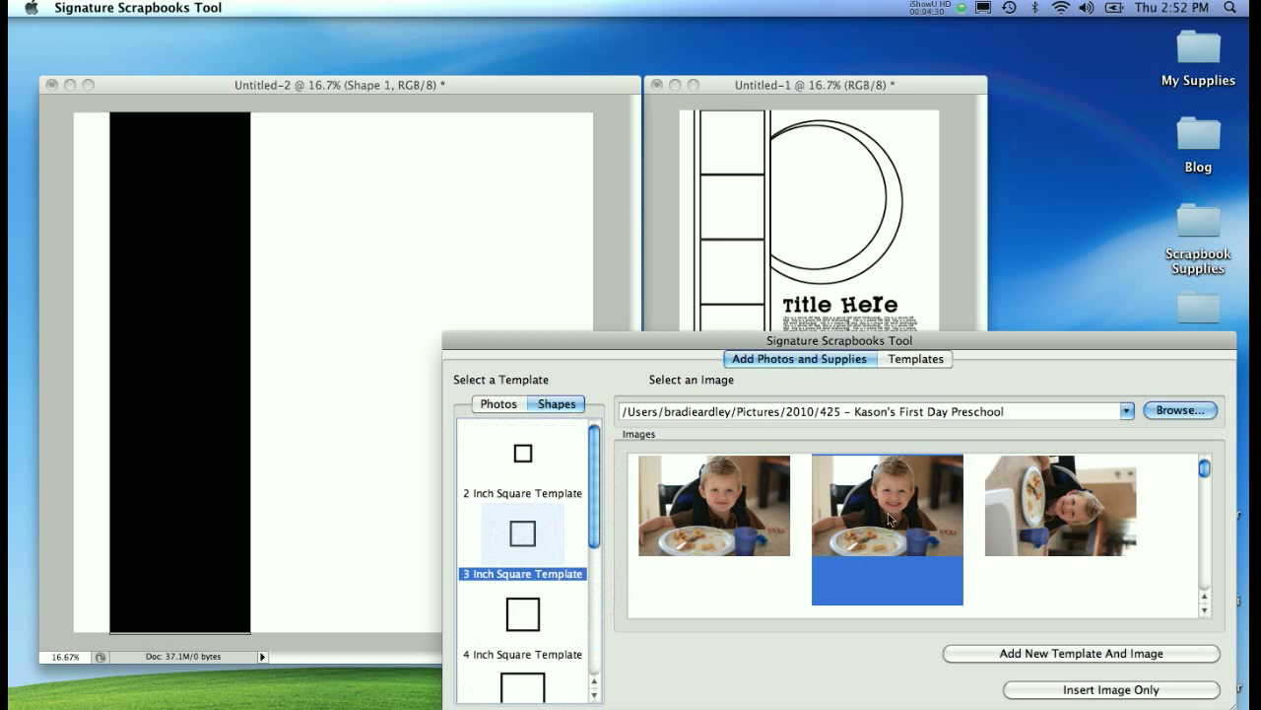
left_click(1078, 657)
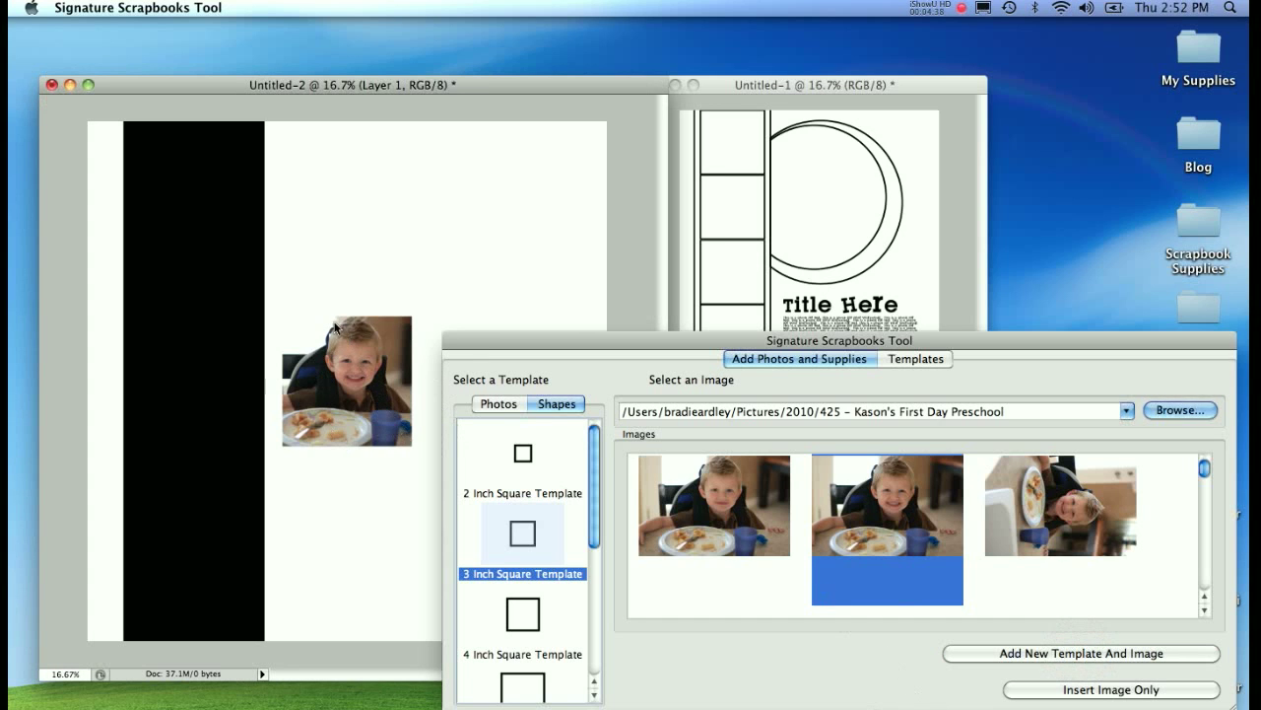
left_click(366, 379)
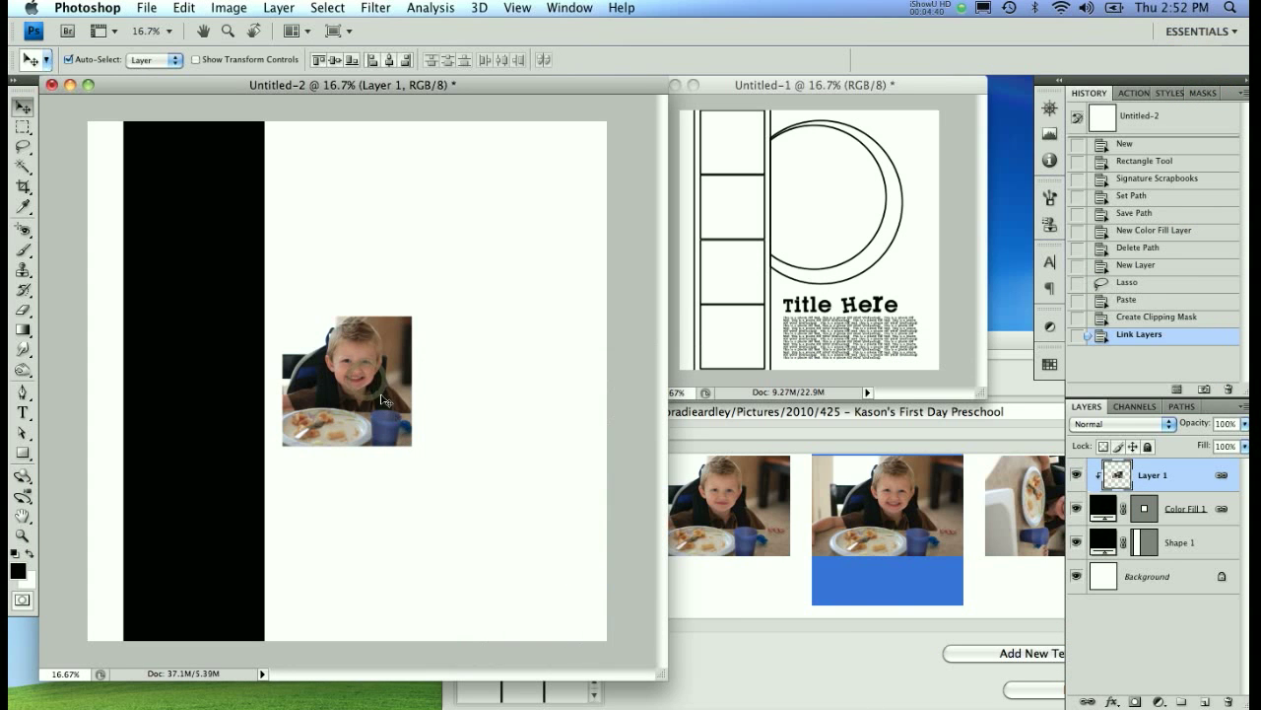
- Move the square photo to the top of the black strip and widen the strip to 103.6%
left_click_drag(376, 393, 229, 199)
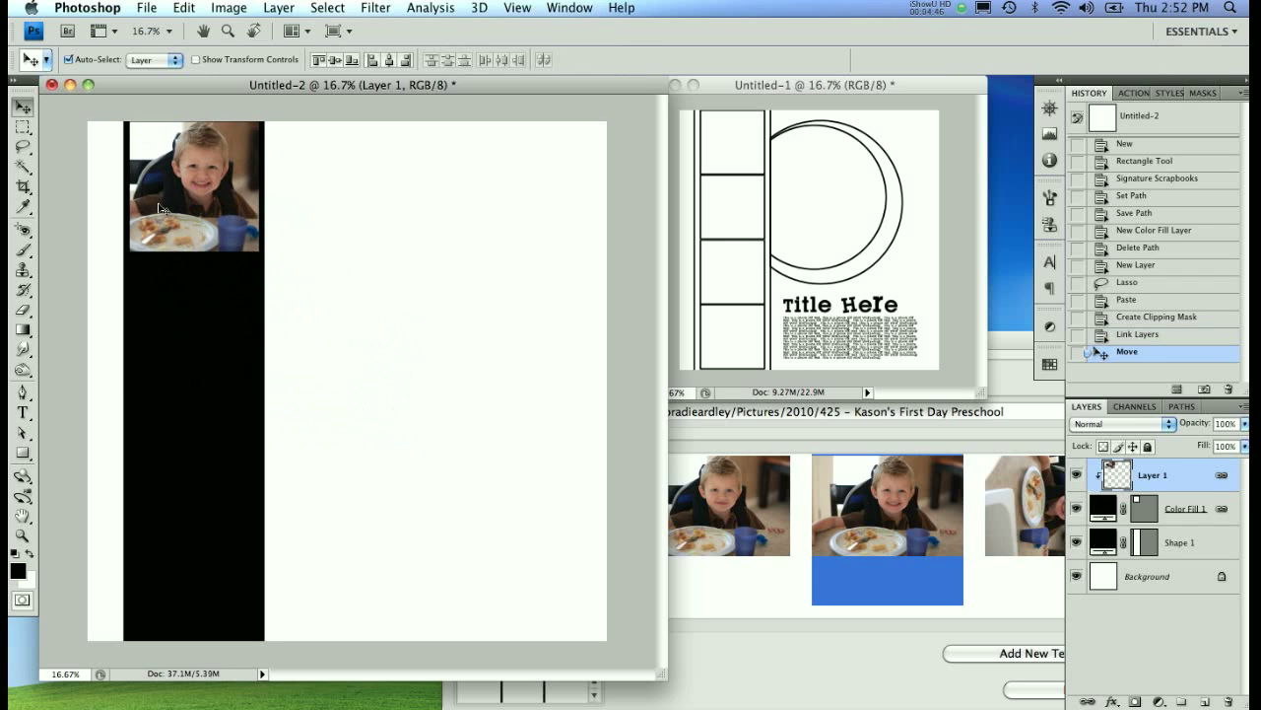
left_click(223, 388)
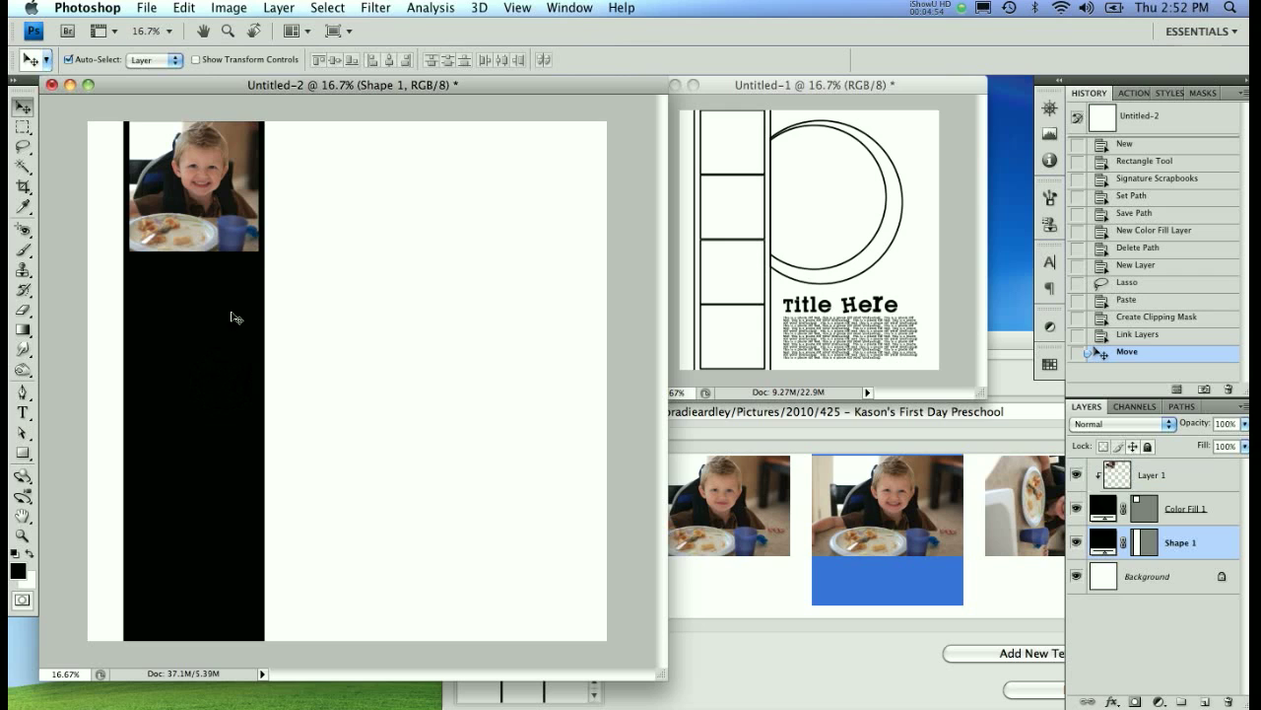
left_click(195, 60)
left_click(195, 61)
key("super+t")
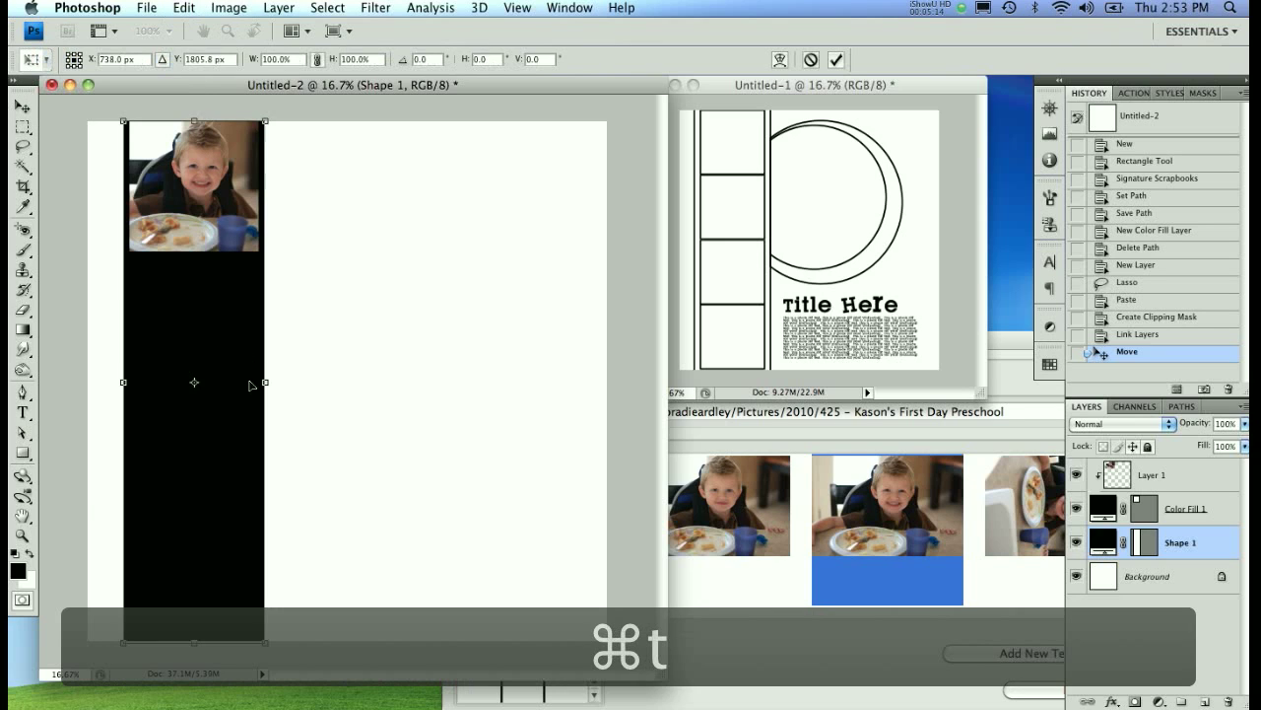
left_click_drag(265, 382, 271, 382)
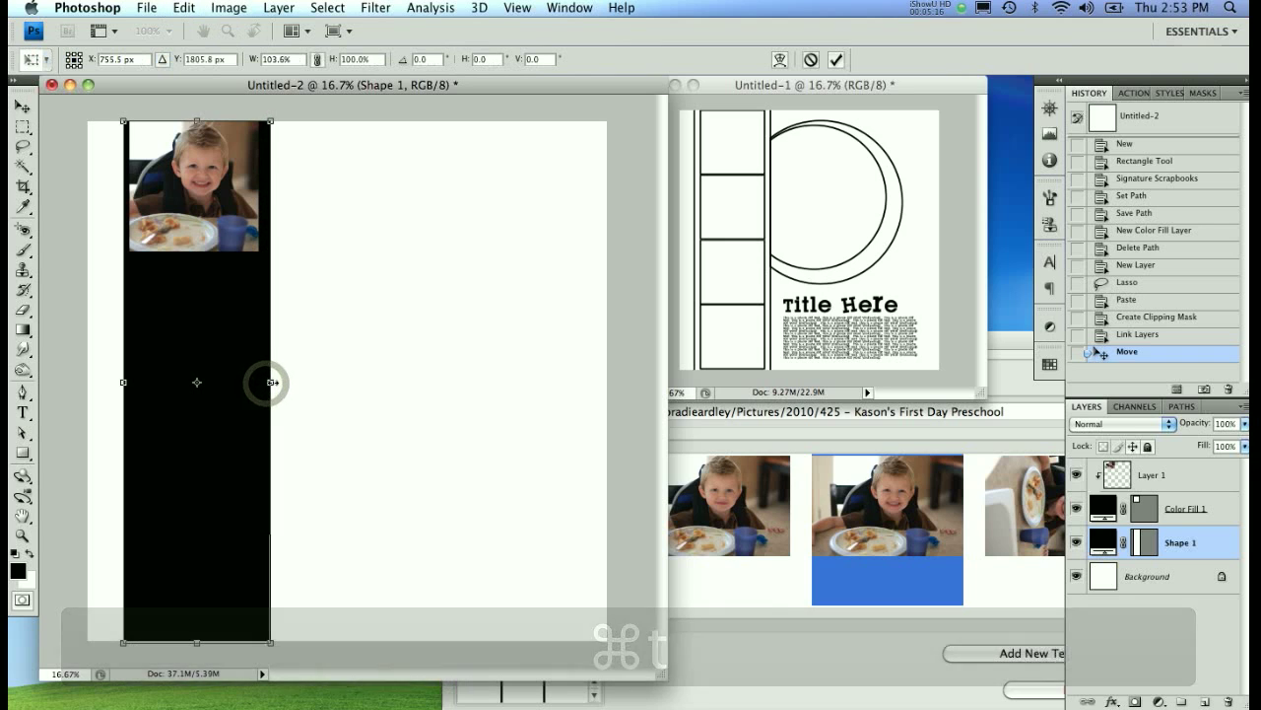
left_click(836, 60)
- Nudge the square photo three increments to the right to center it across the widened black strip
left_click(223, 230)
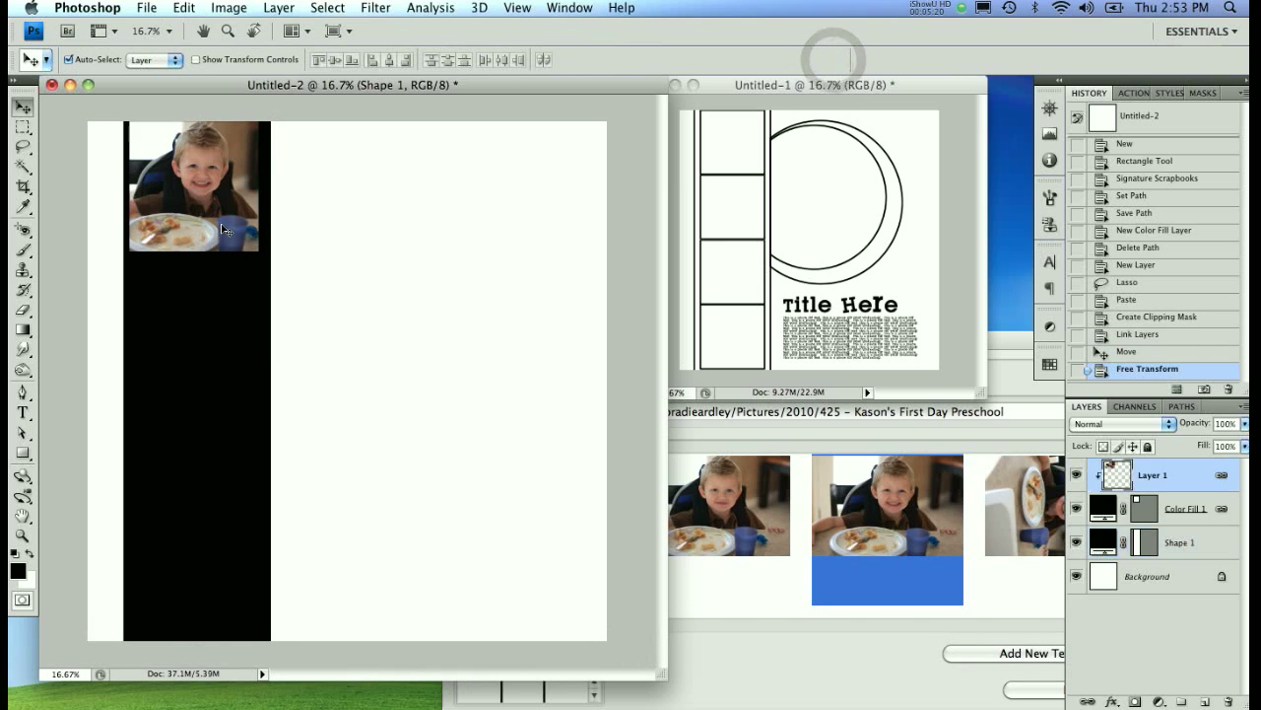
key("Right")
key("Right")
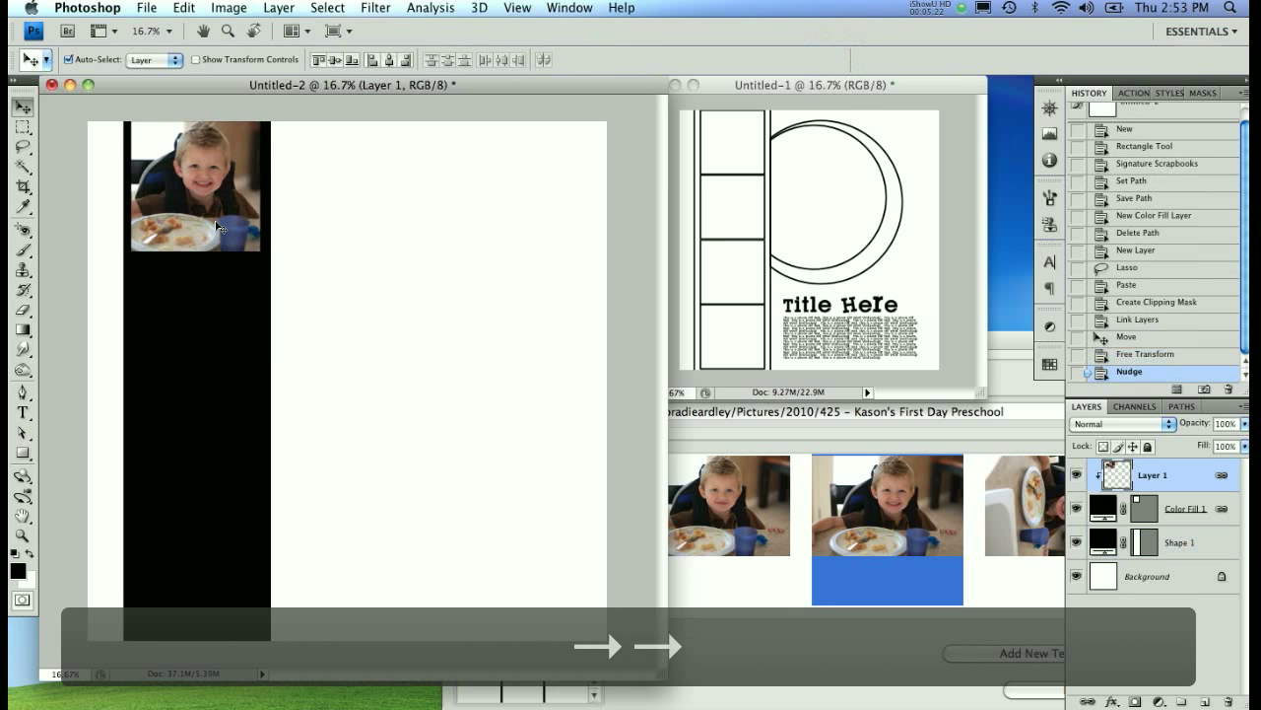
key("Right")
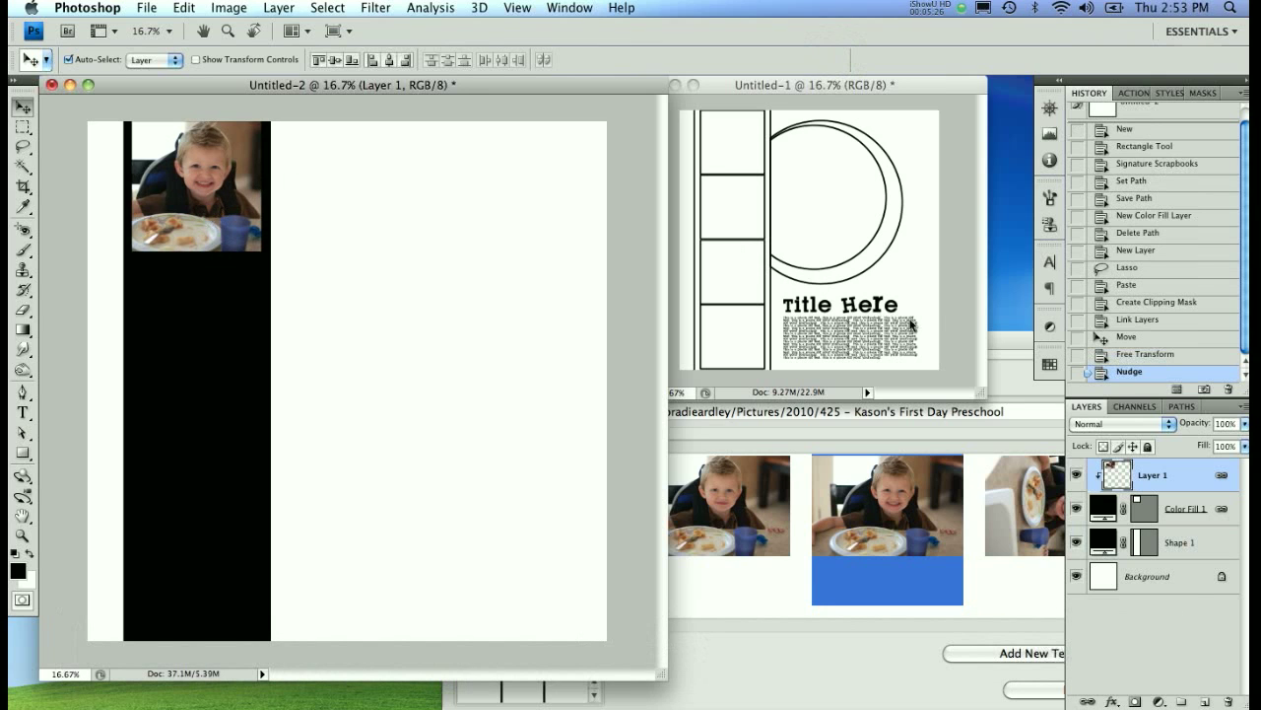
- From the Signature Scrapbooks Tool, add a photo of the boy wearing his backpack by the tree as a 3 Inch Square Template, directly below the first photo
left_click_drag(999, 347, 984, 343)
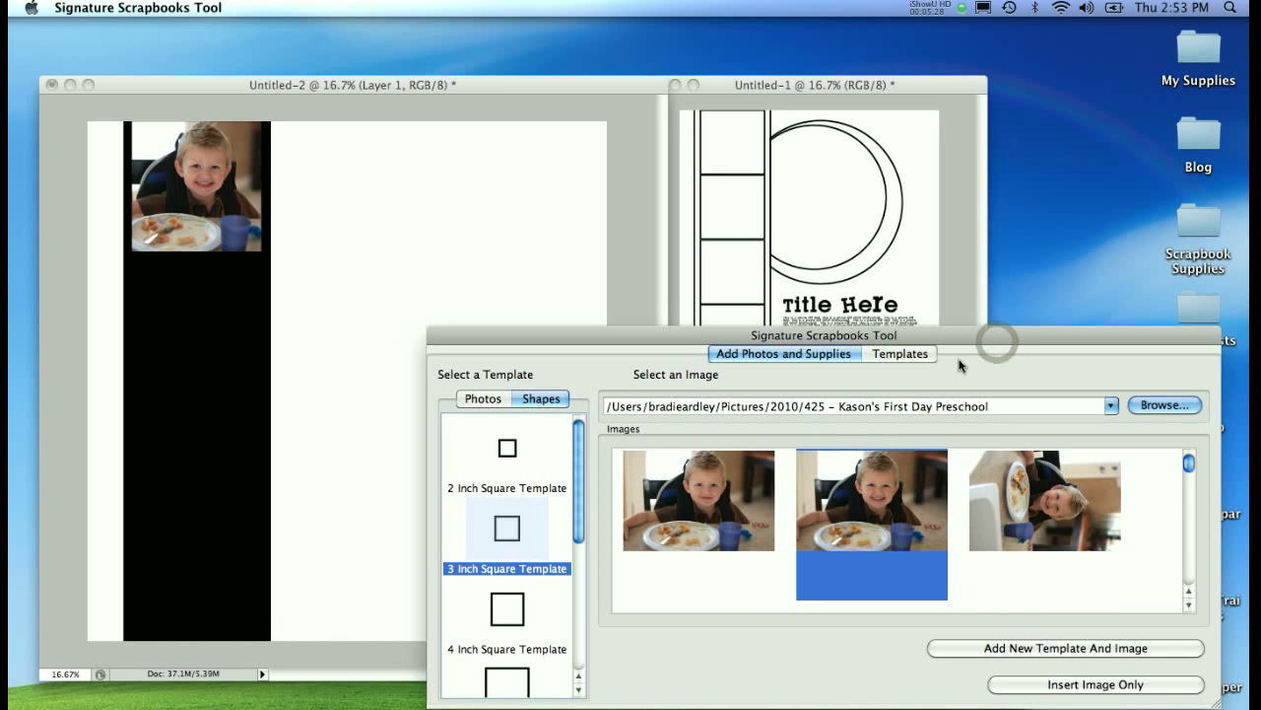
left_click(1190, 607)
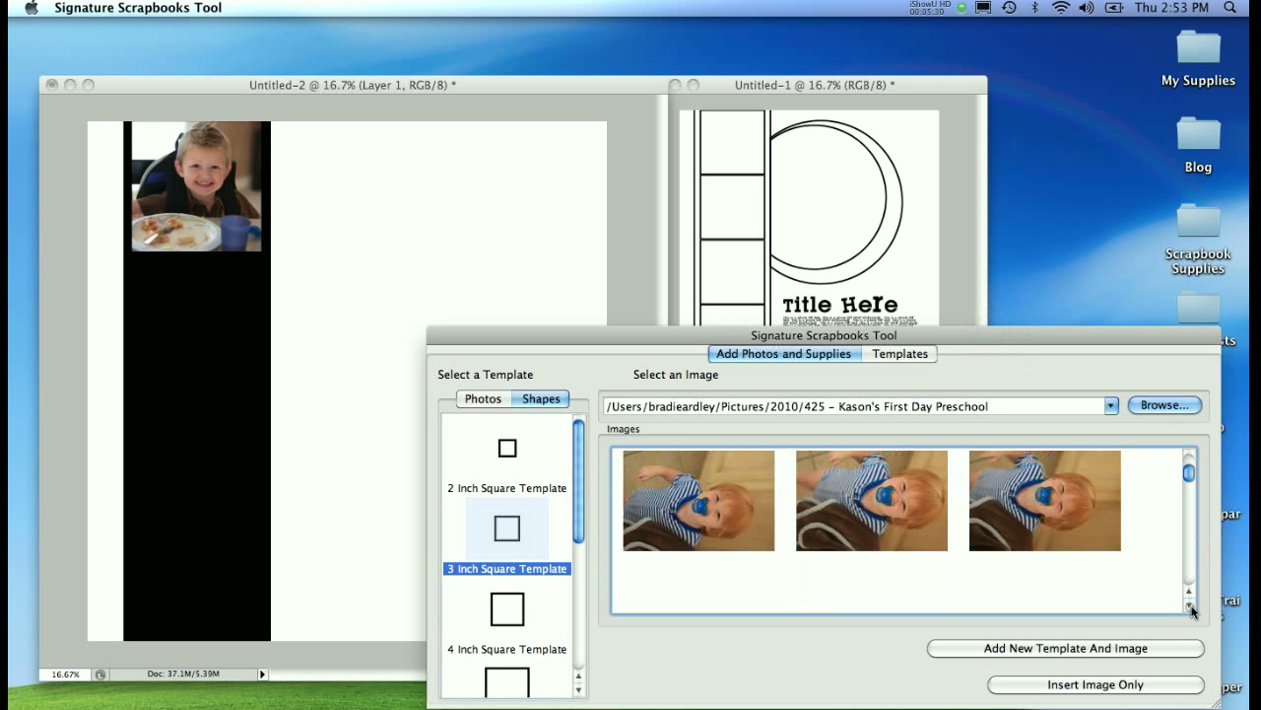
left_click(1189, 607)
left_click(1190, 607)
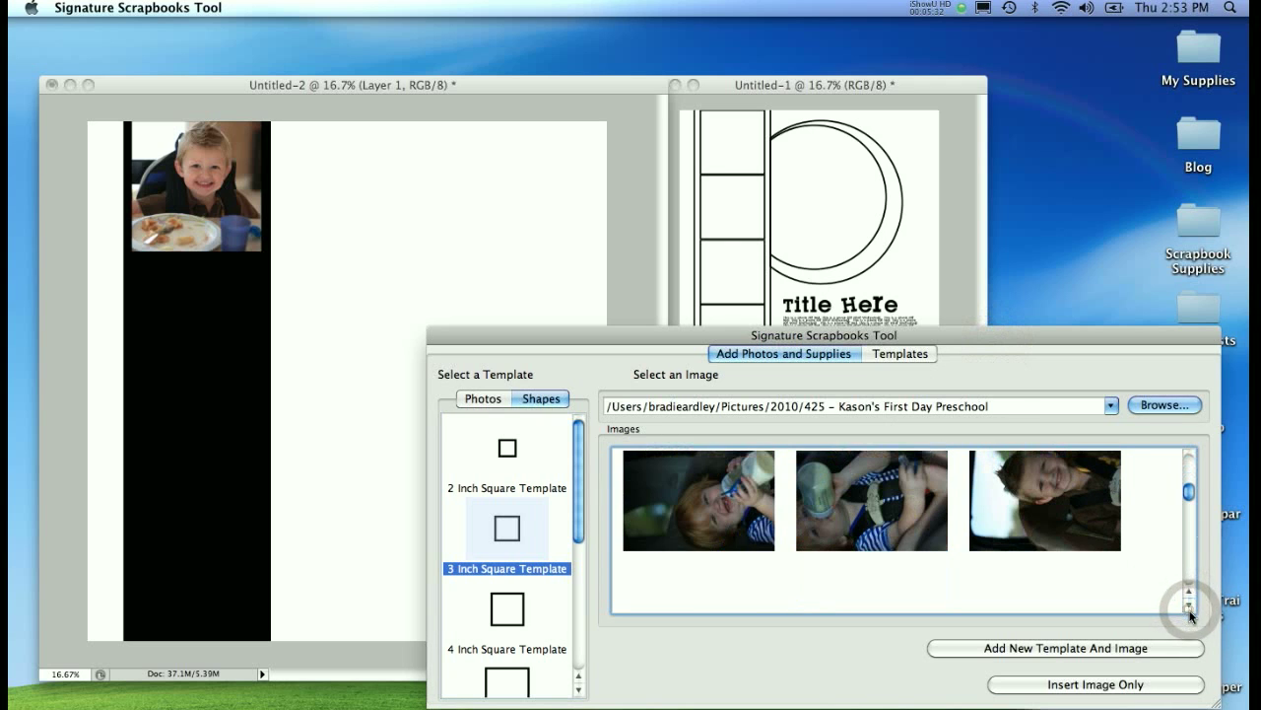
left_click(1191, 610)
left_click(1190, 607)
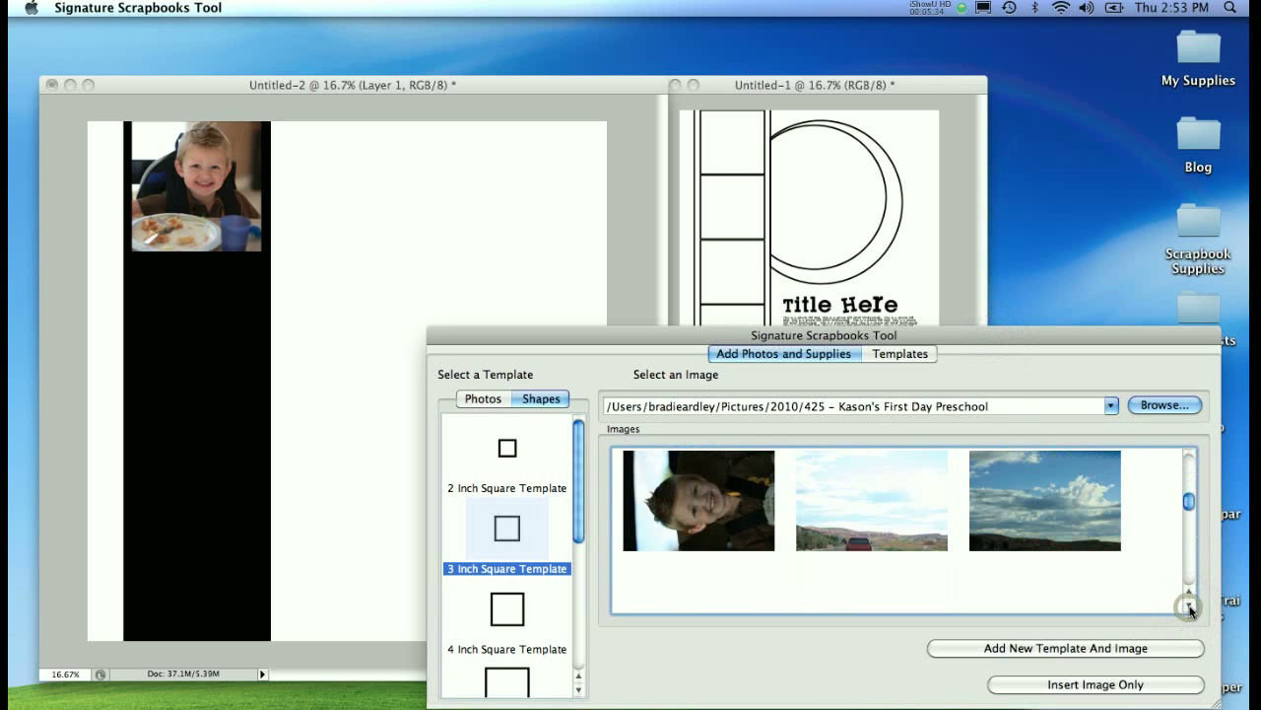
left_click(1189, 607)
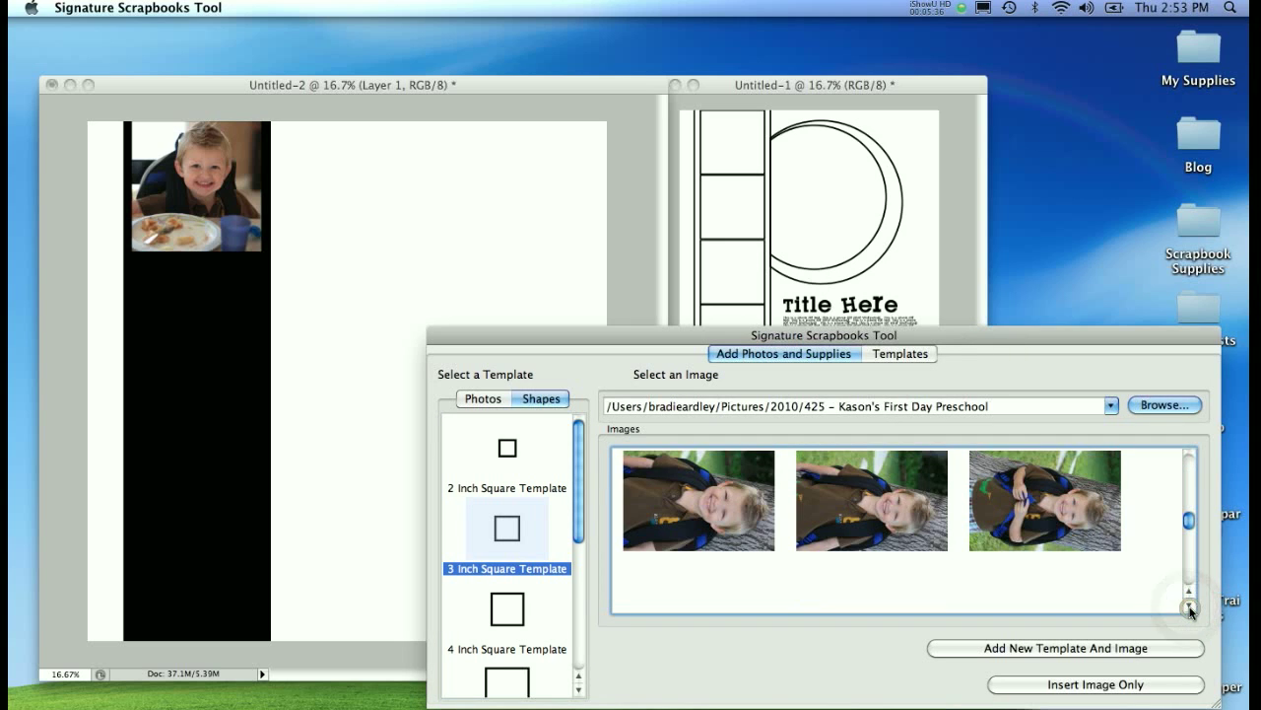
left_click(720, 499)
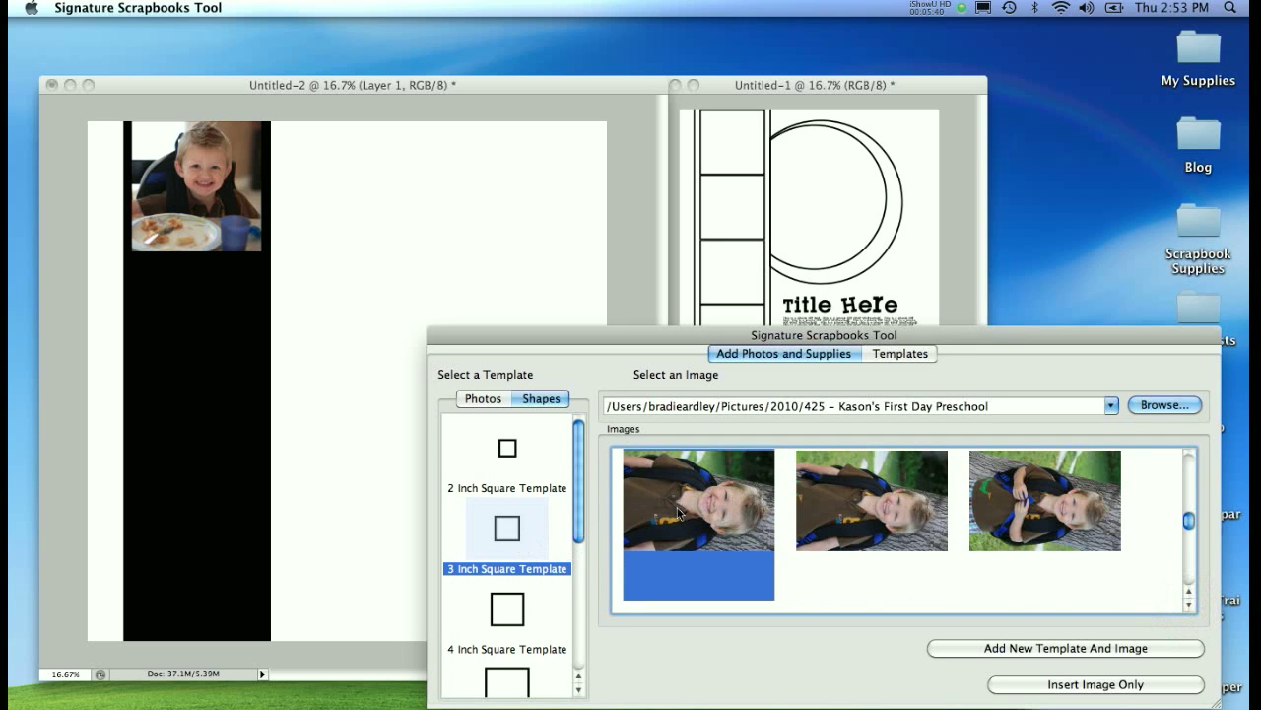
left_click(1052, 647)
left_click(1188, 606)
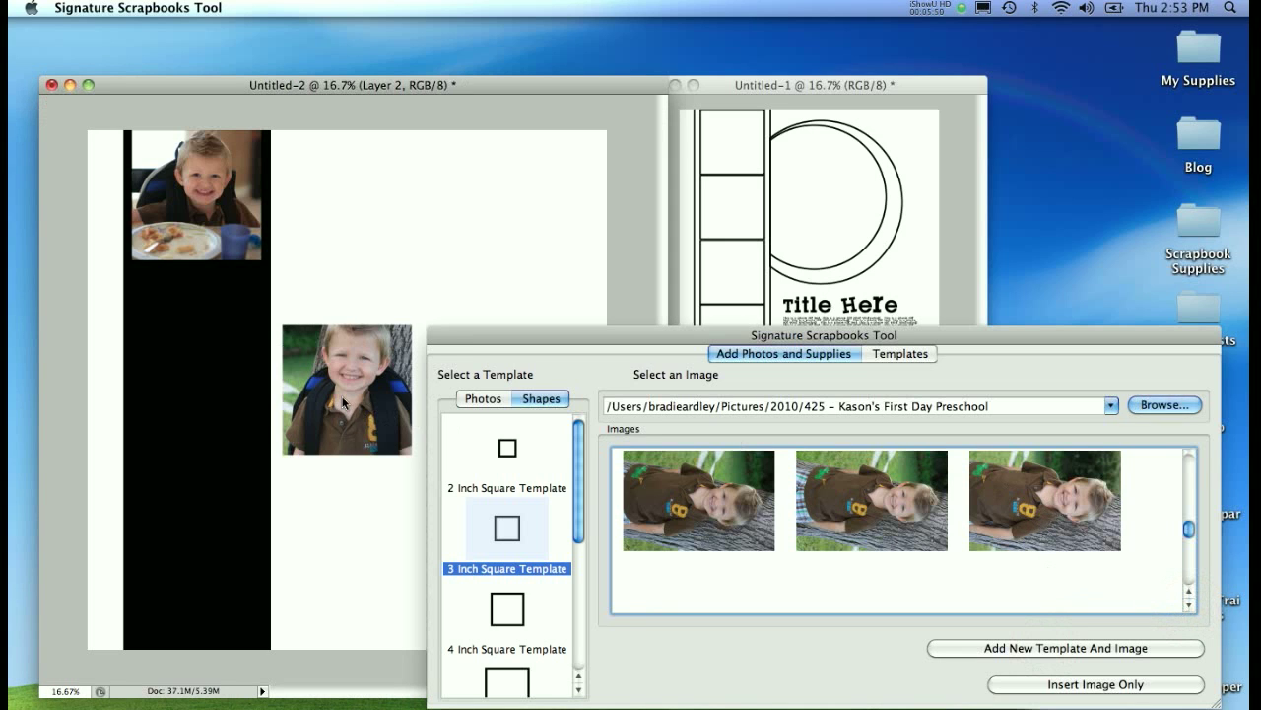
left_click_drag(350, 396, 204, 332)
- Return to the Signature Scrapbooks Tool and add the brown-shirt tree photo and the sitting-on-pavement photo, each in a new 3 Inch Square Template
left_click(998, 338)
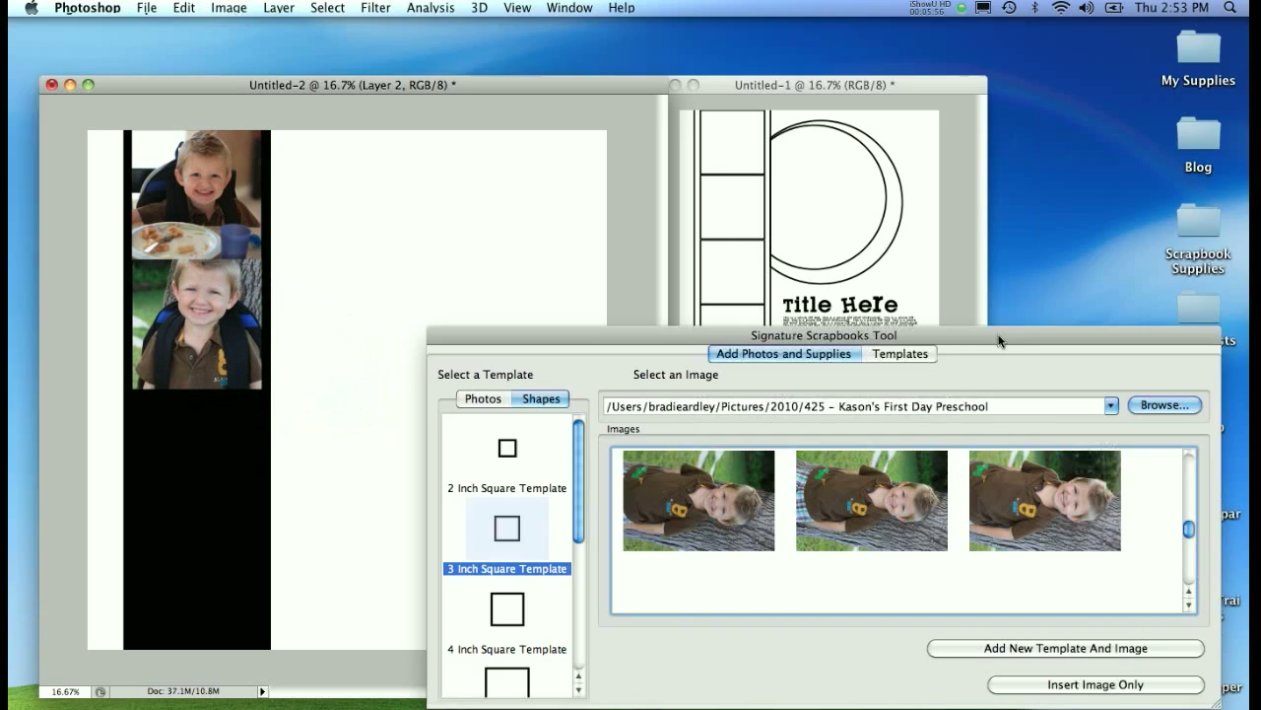
left_click(1048, 501)
left_click(1040, 642)
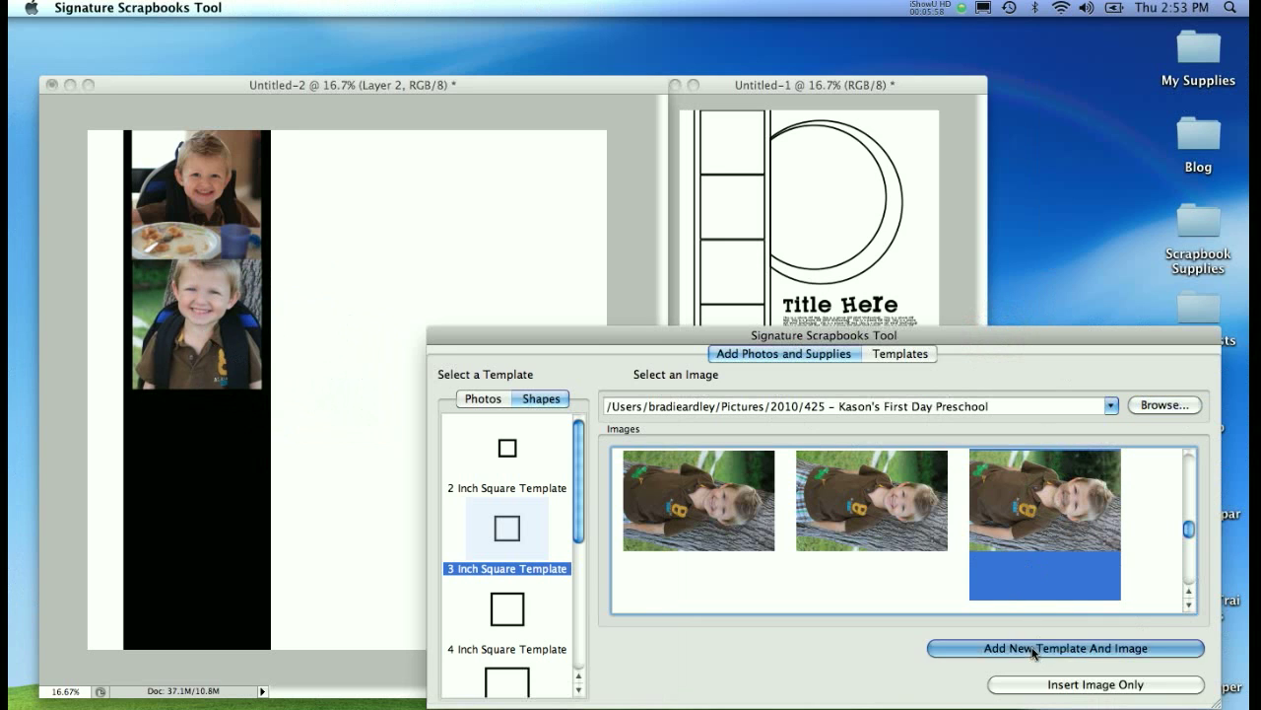
left_click(1190, 604)
left_click(1189, 604)
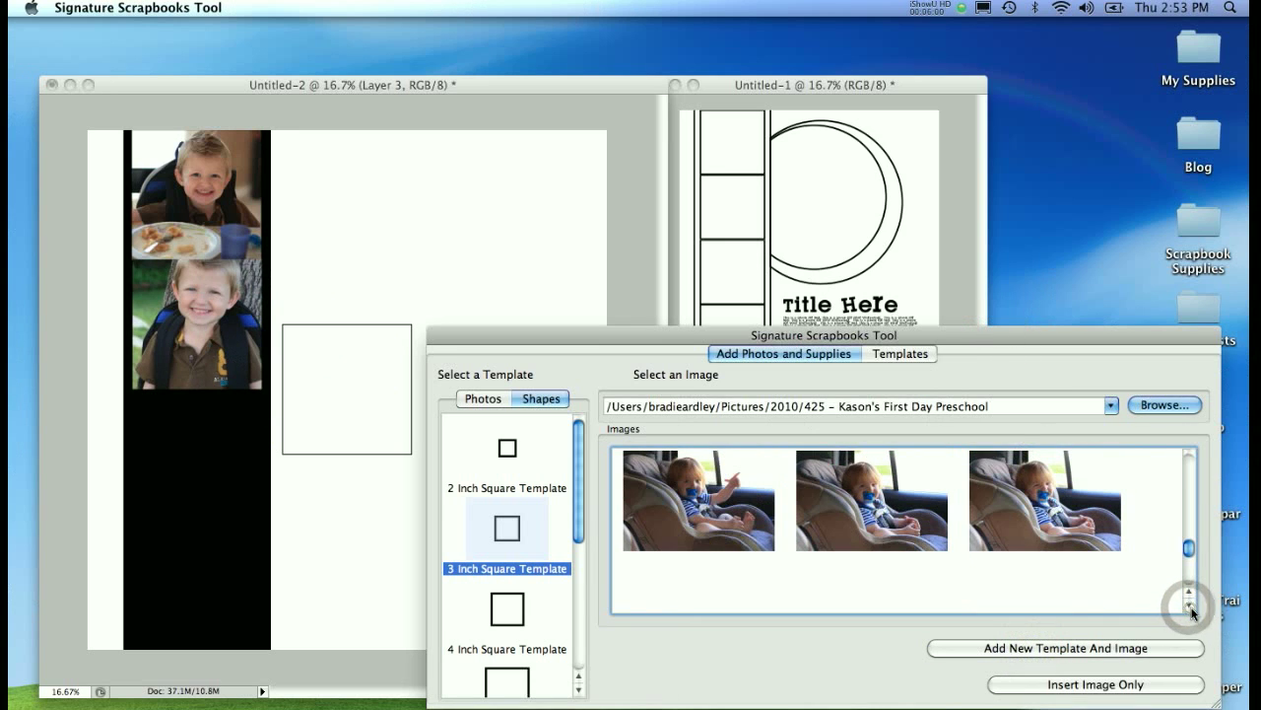
left_click(1190, 590)
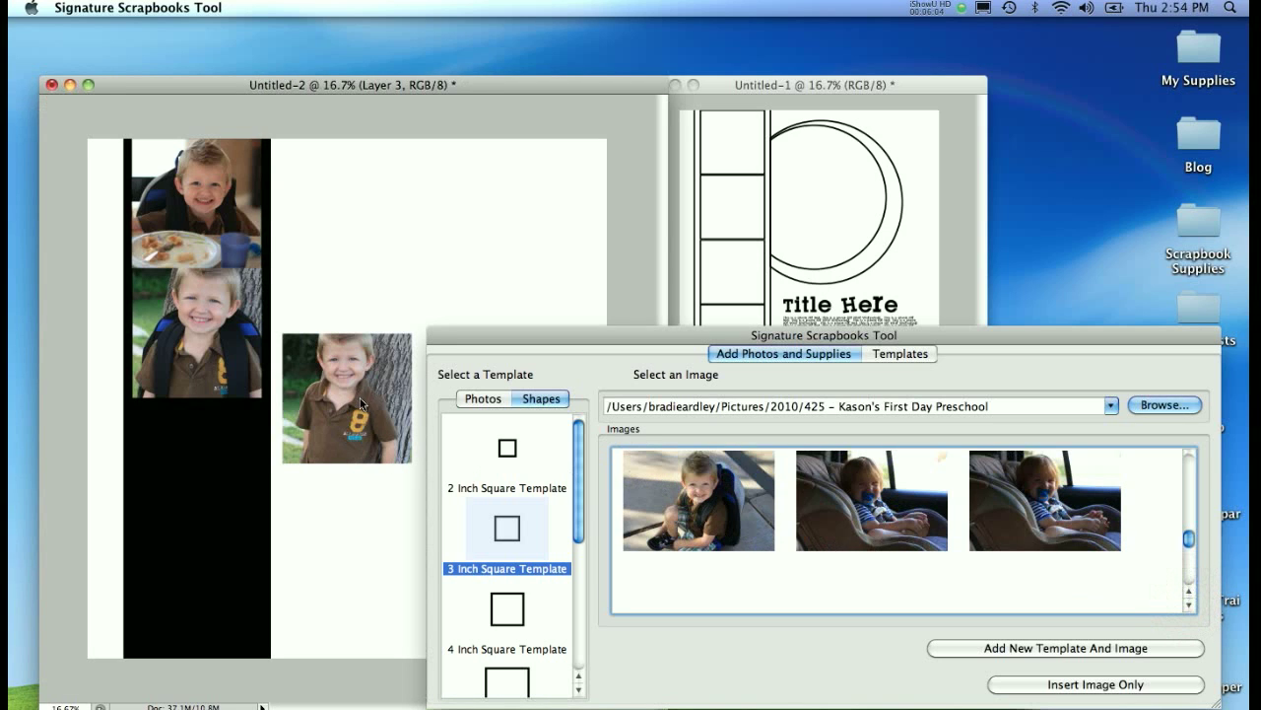
left_click(729, 494)
left_click(1001, 648)
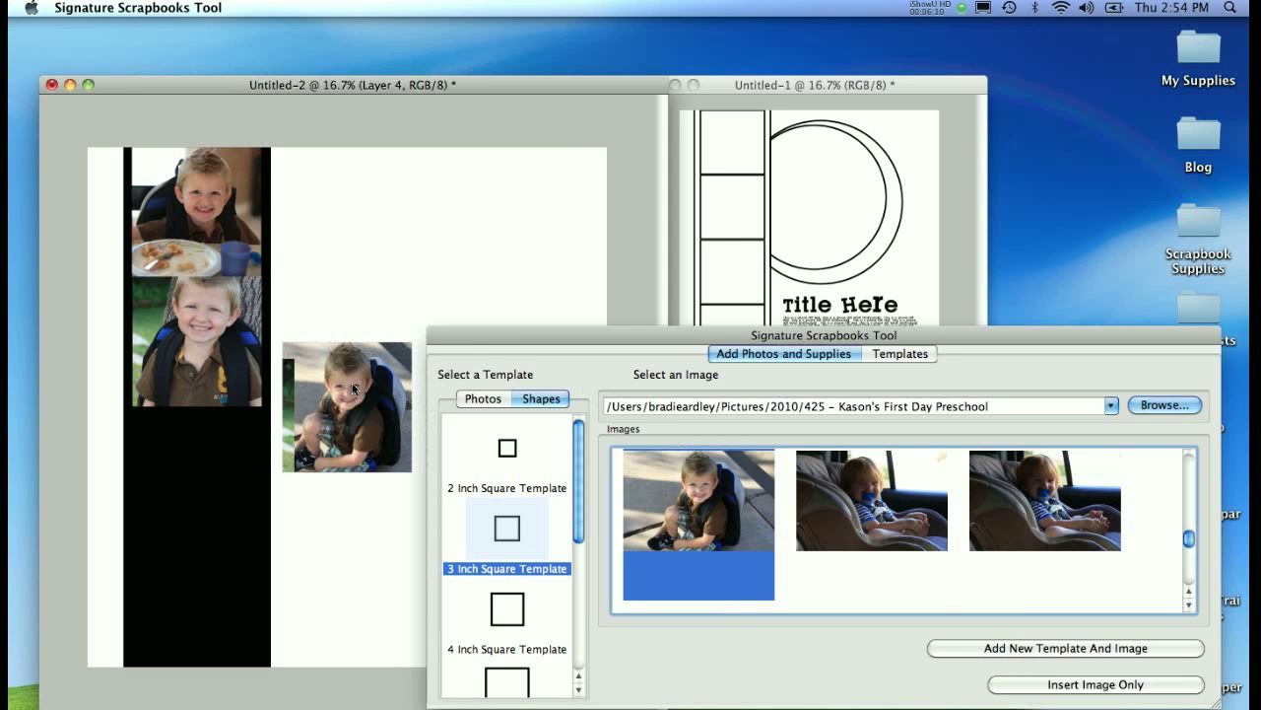
- Back in Photoshop, place the sitting photo third in the black strip and the brown-shirt tree photo at the bottom
left_click(351, 410)
left_click_drag(346, 416, 195, 480)
left_click_drag(339, 406, 190, 599)
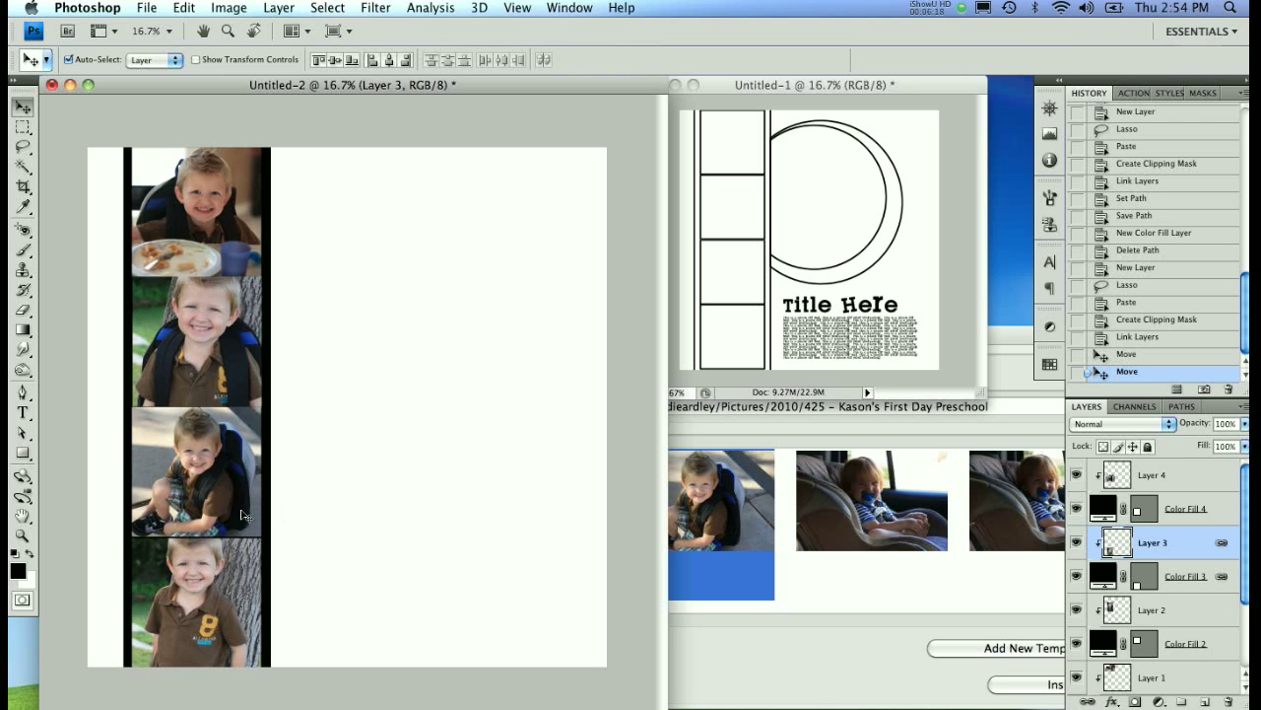
- Nudge the bottom photo up and the three photos above it down by one increment each
key("Up")
key("Down")
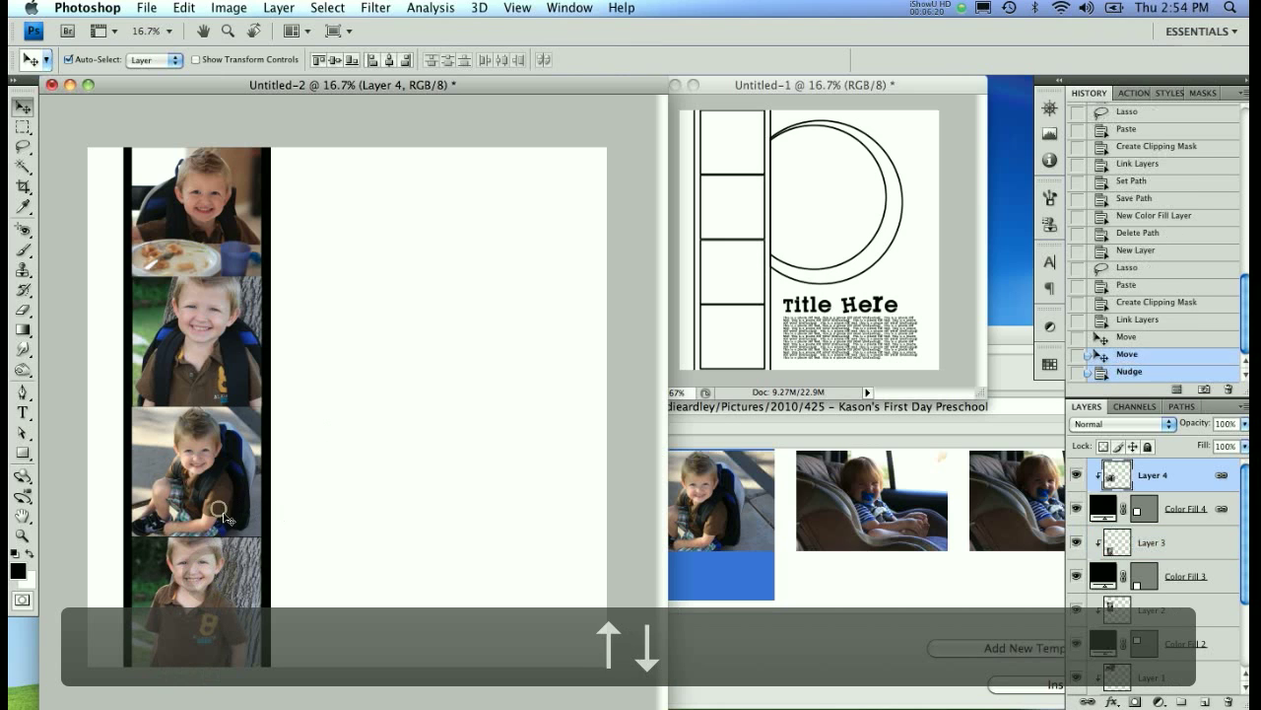
left_click(241, 379)
key("Down")
left_click(252, 266)
key("Down")
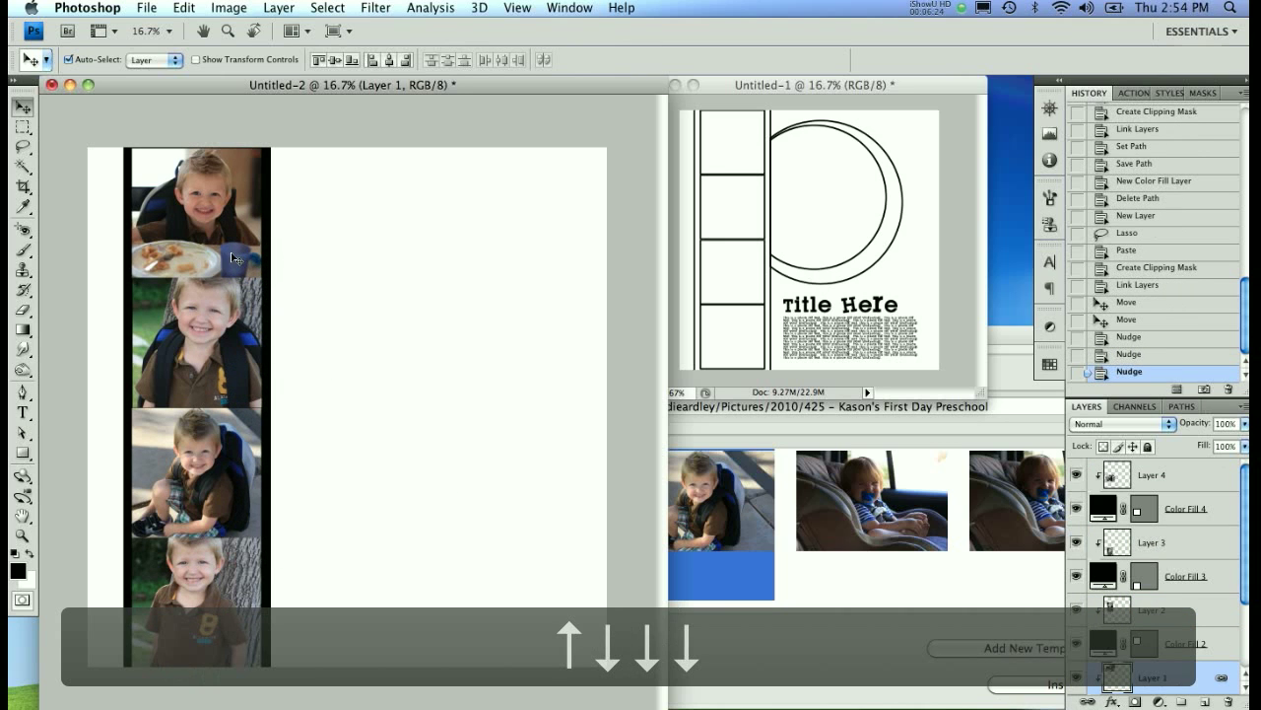
- Nudge the photos in the strip back up one increment each, ending with the bottom photo
key("Up")
key("Up")
left_click(212, 471)
key("Up")
left_click(212, 580)
key("Up")
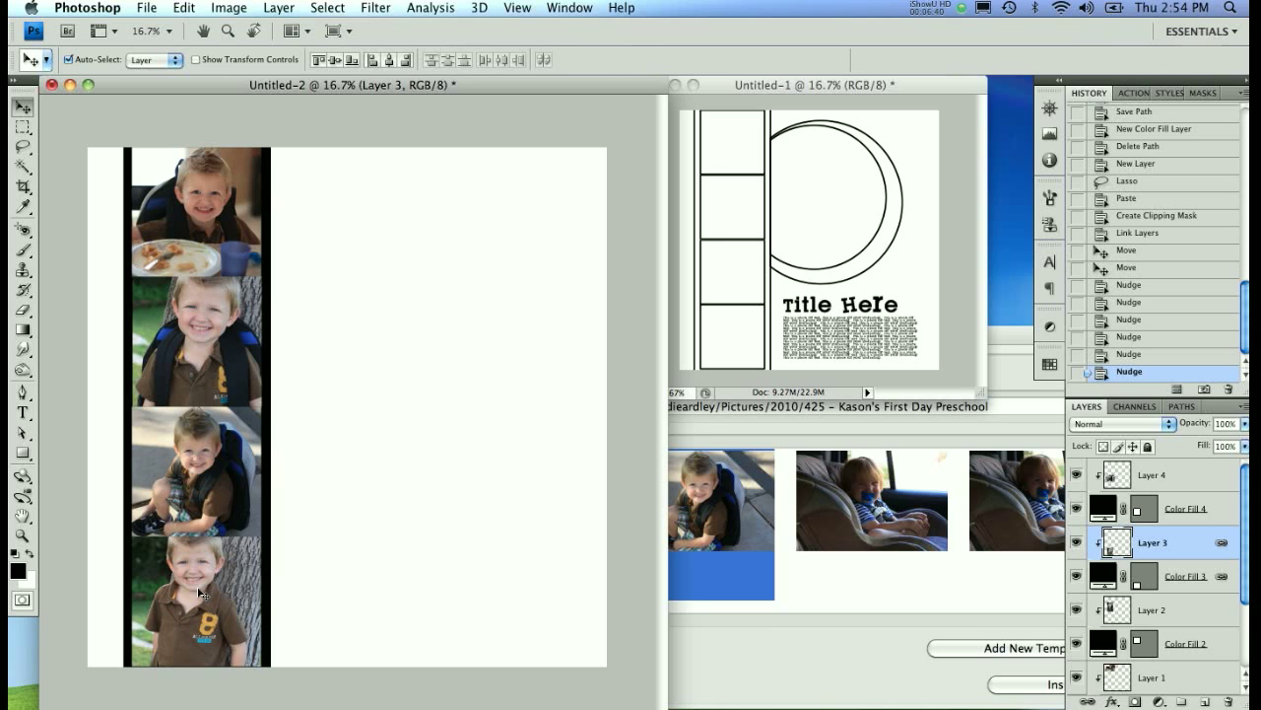
- Unlink the bottom photo from its square template, shift it slightly down inside the frame, and link Layer 3 with Color Fill 3 again
left_click(1087, 702)
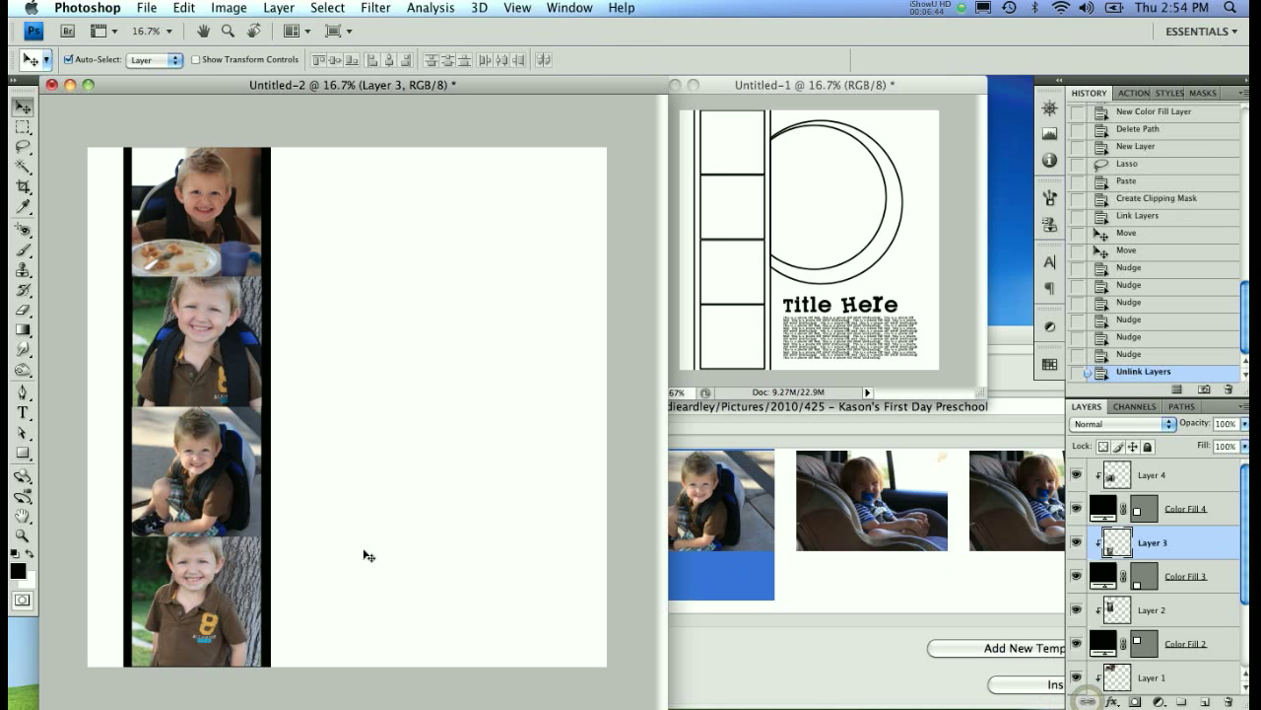
left_click_drag(215, 583, 213, 603)
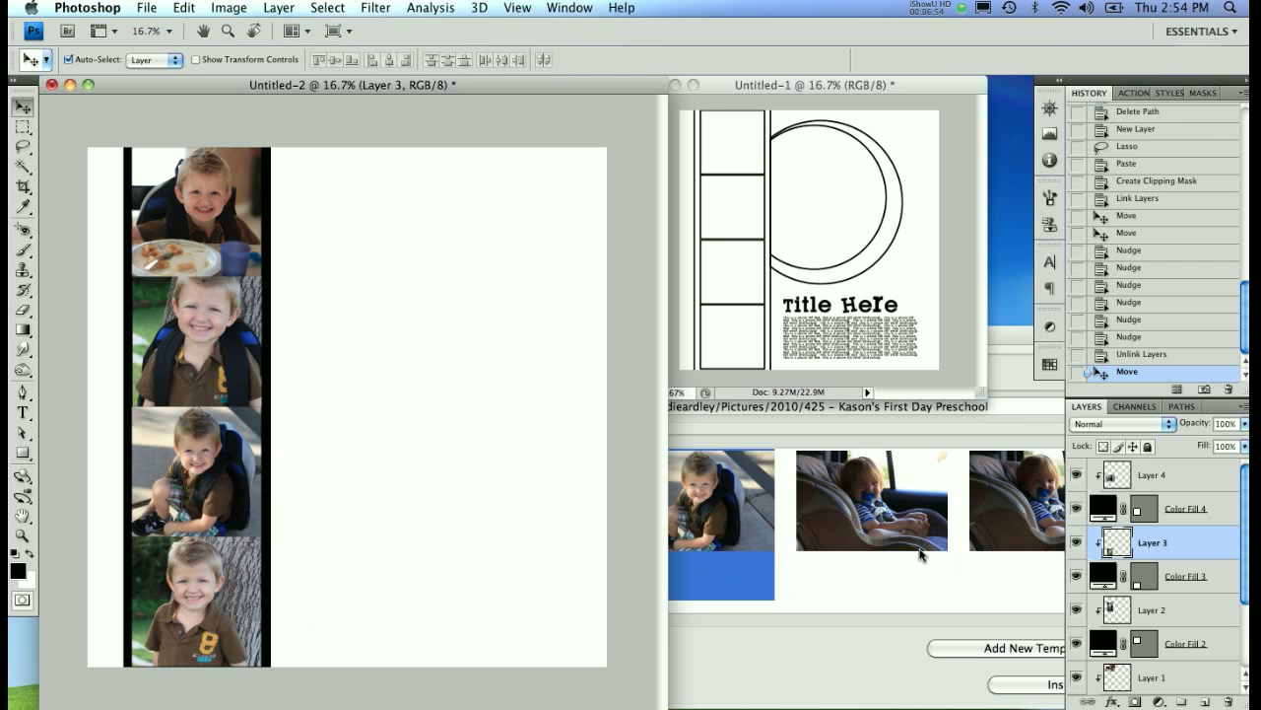
left_click(1190, 579, "shift")
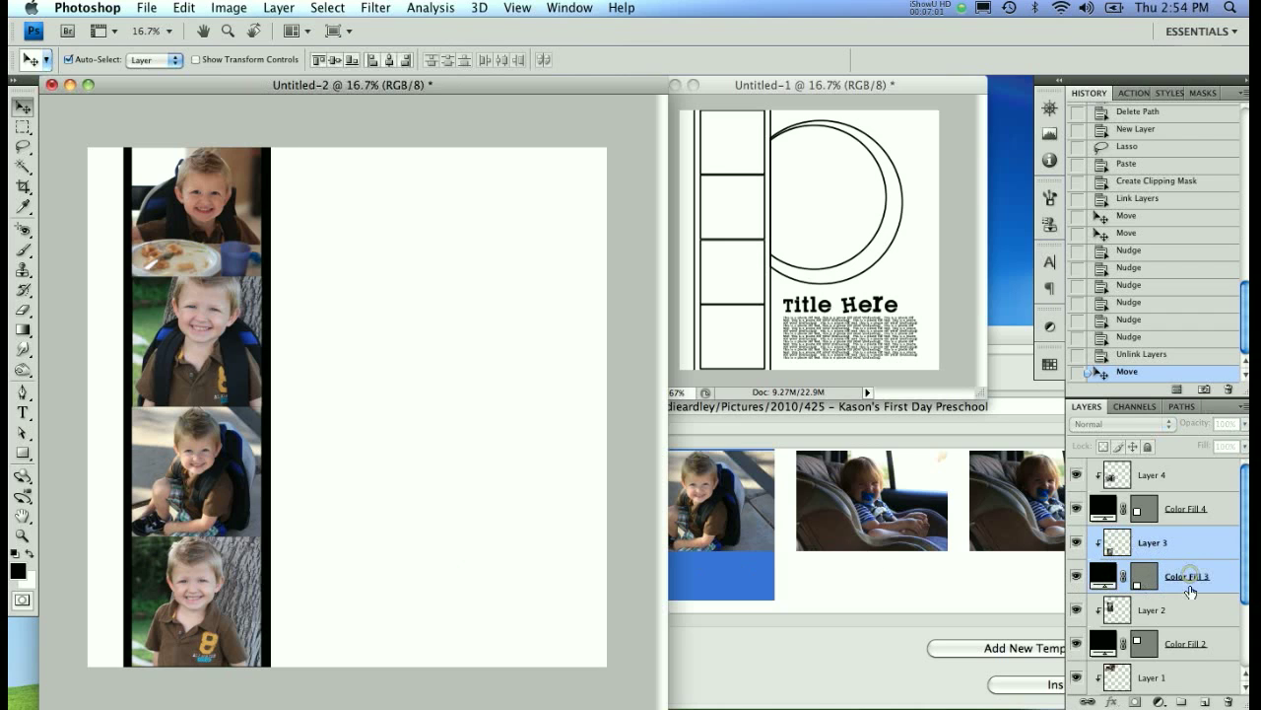
left_click(1089, 702)
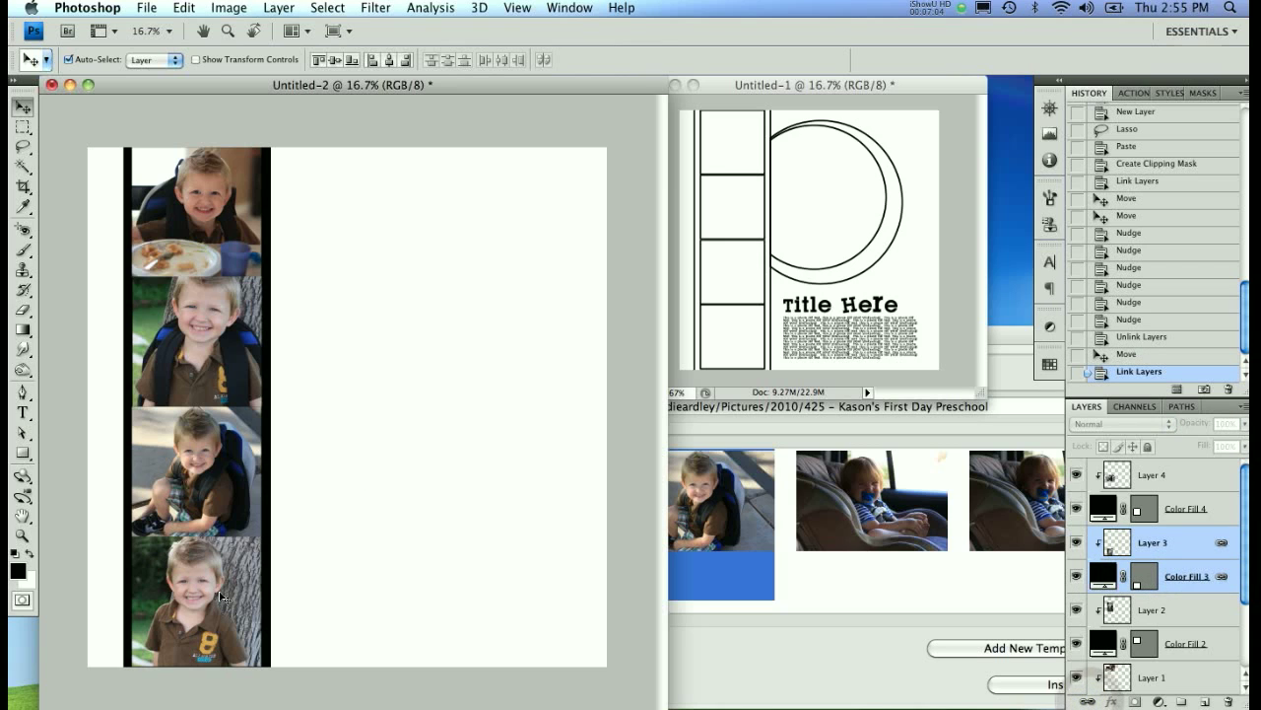
- Unlink the second photo from its template, shift it slightly down inside the frame, and relink Layer 2 with Color Fill 2
left_click(207, 358)
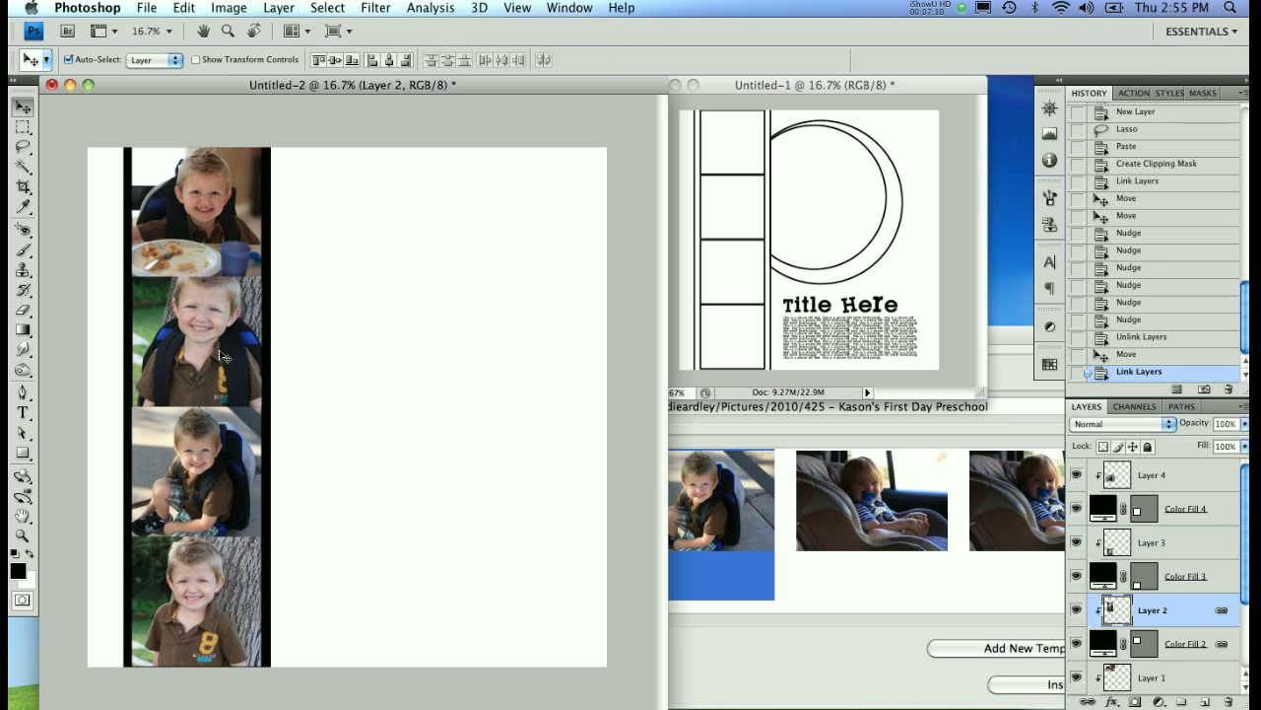
left_click(1086, 698)
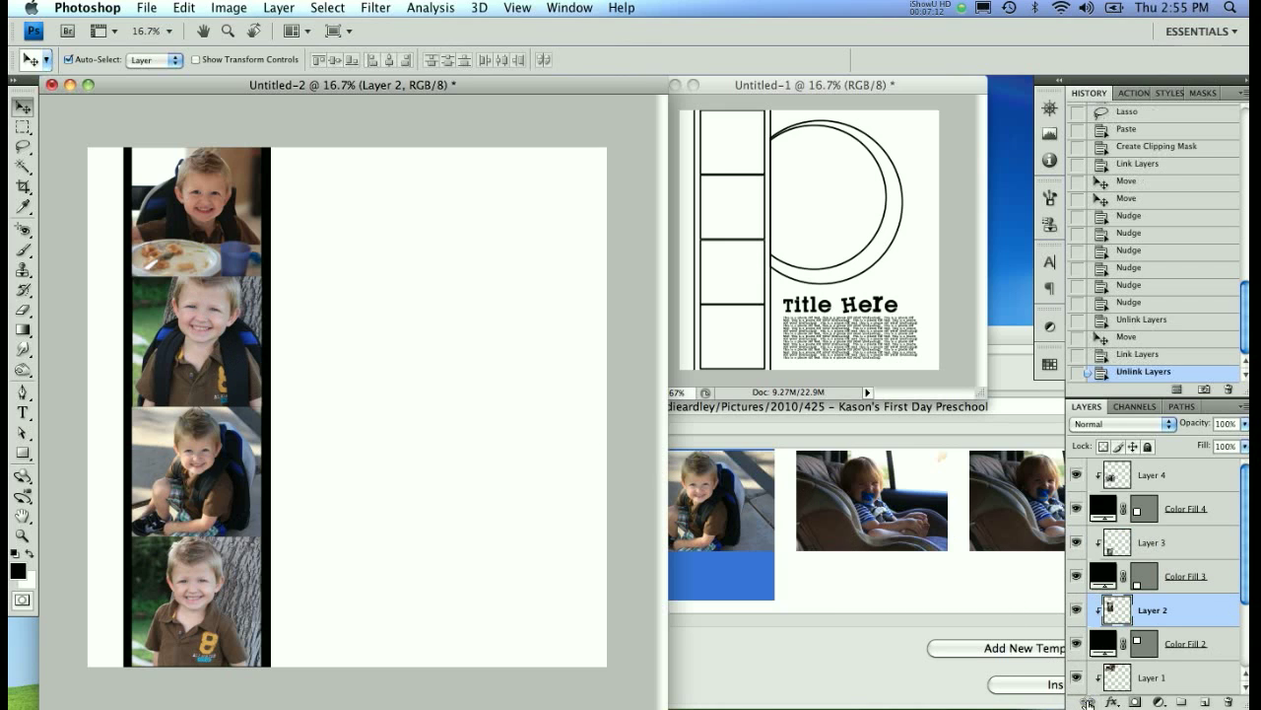
left_click_drag(221, 329, 216, 340)
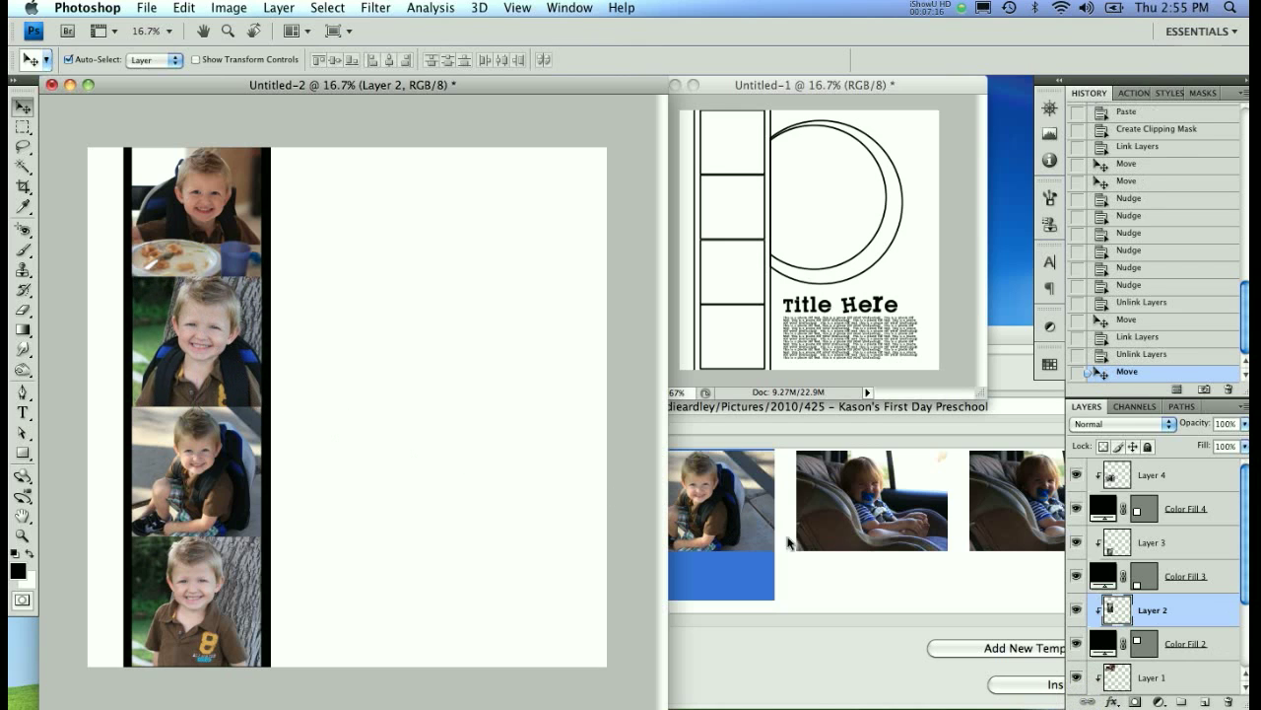
left_click(1182, 645, "shift")
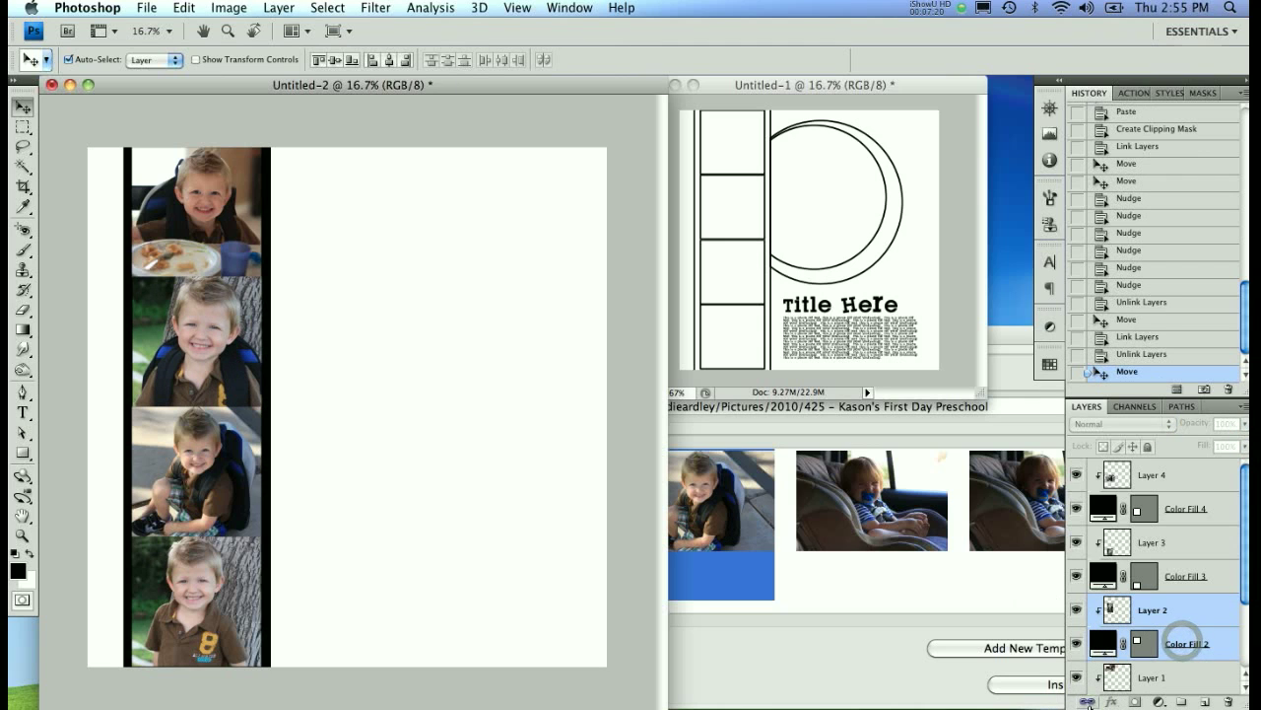
left_click(1087, 701)
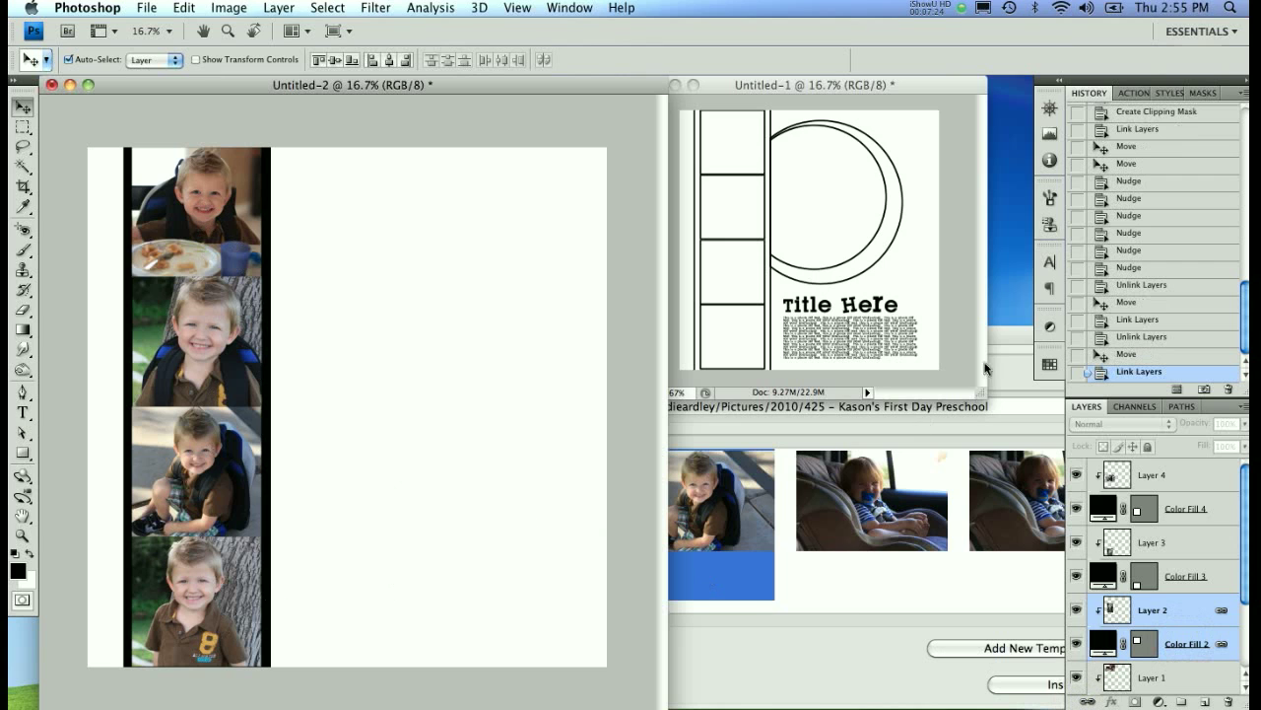
- In the Signature Scrapbooks Tool, add a 5 Inch Circle Template filled with the close-up photo of the boy lying sideways beside the backpack pictures
left_click(1010, 337)
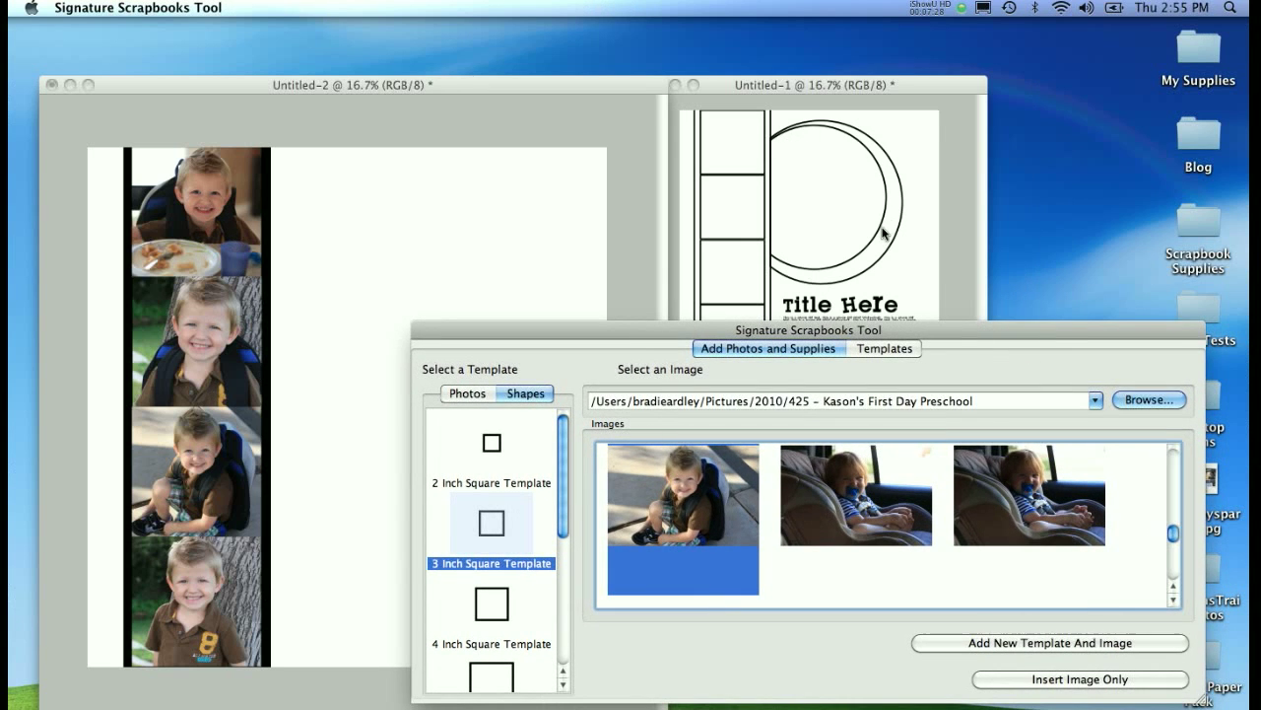
left_click(1173, 598)
left_click(1174, 599)
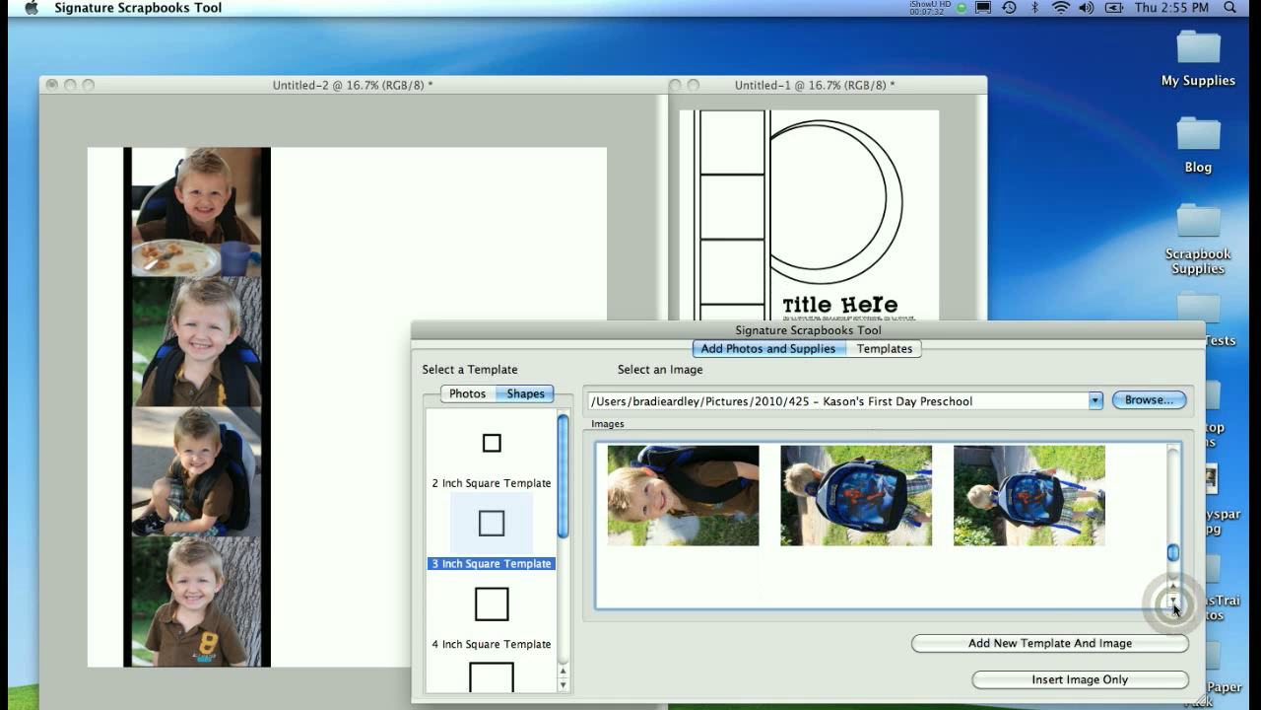
left_click(688, 502)
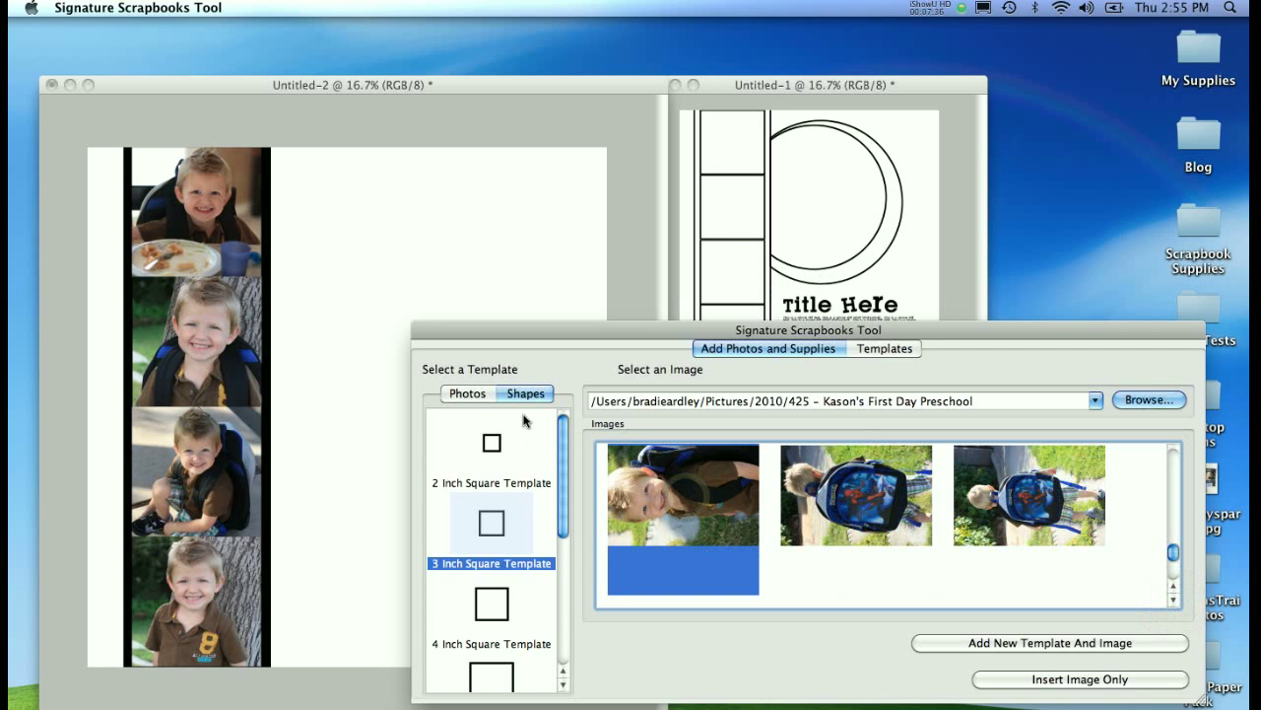
left_click_drag(562, 444, 573, 672)
left_click(485, 567)
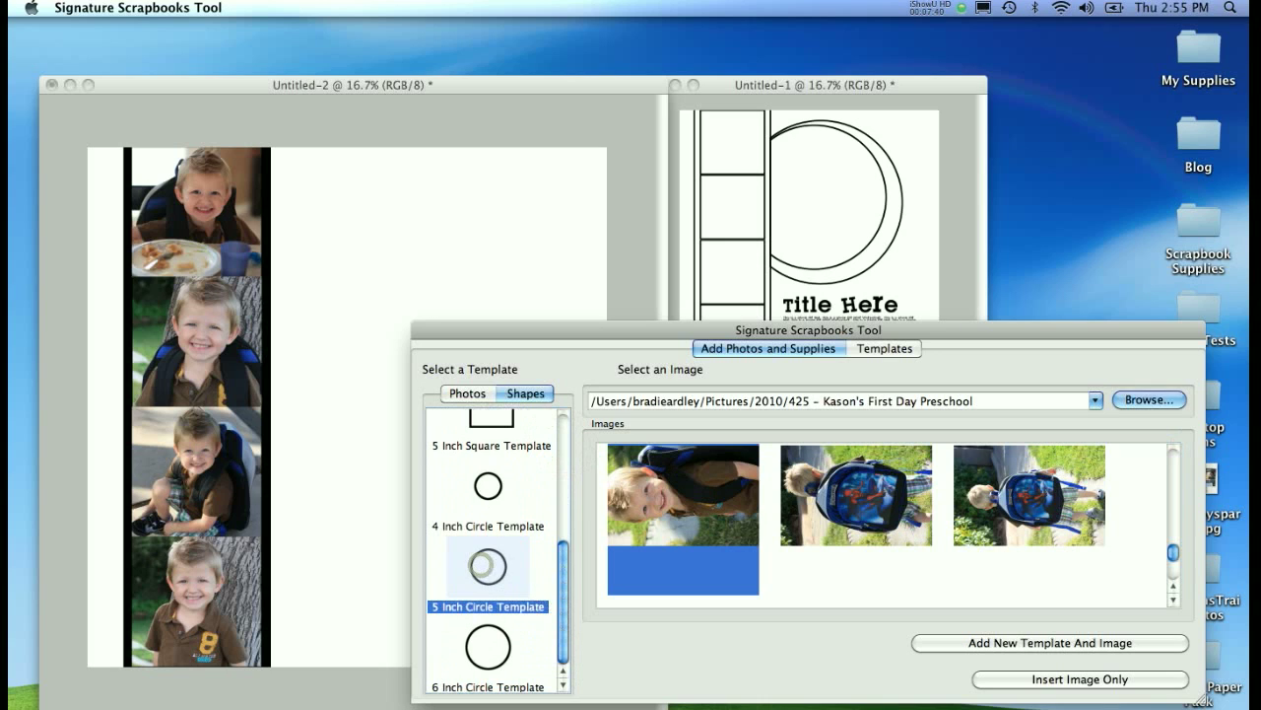
left_click(1005, 641)
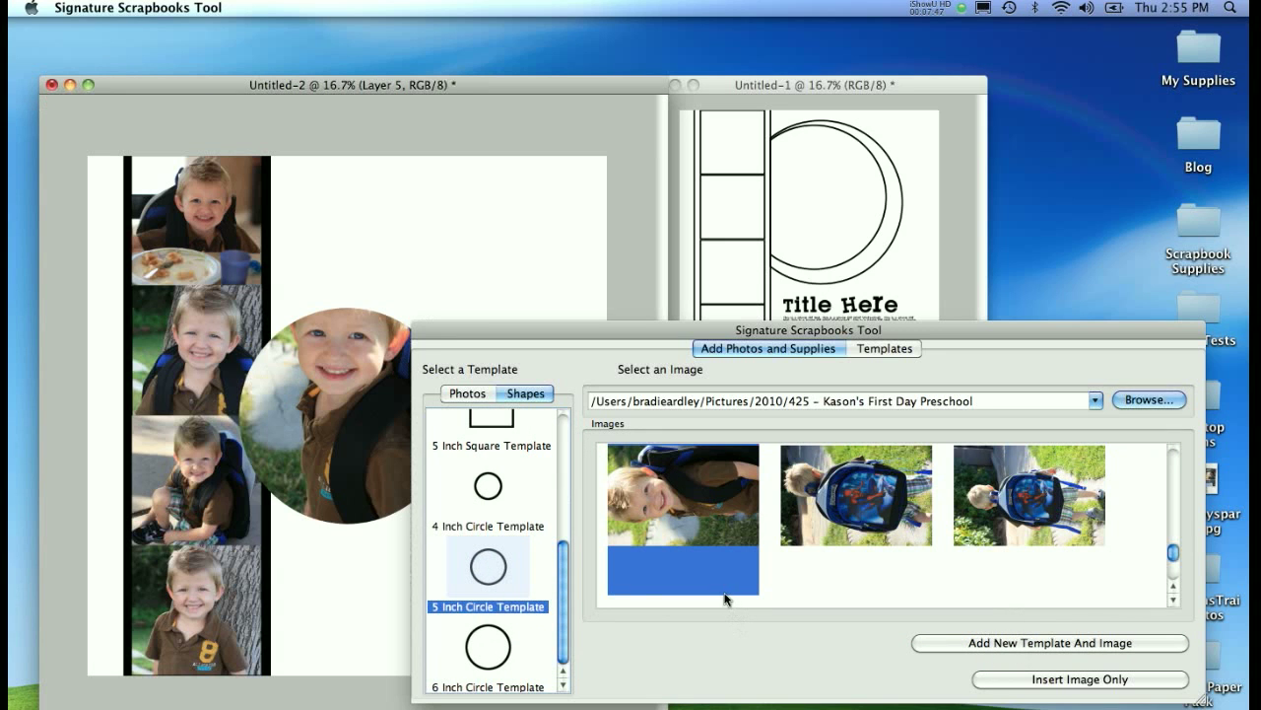
- In Photoshop, unlink the circle photo from its template, shift it down to frame the face, and relink Layer 5 with Color Fill 5
left_click(333, 459)
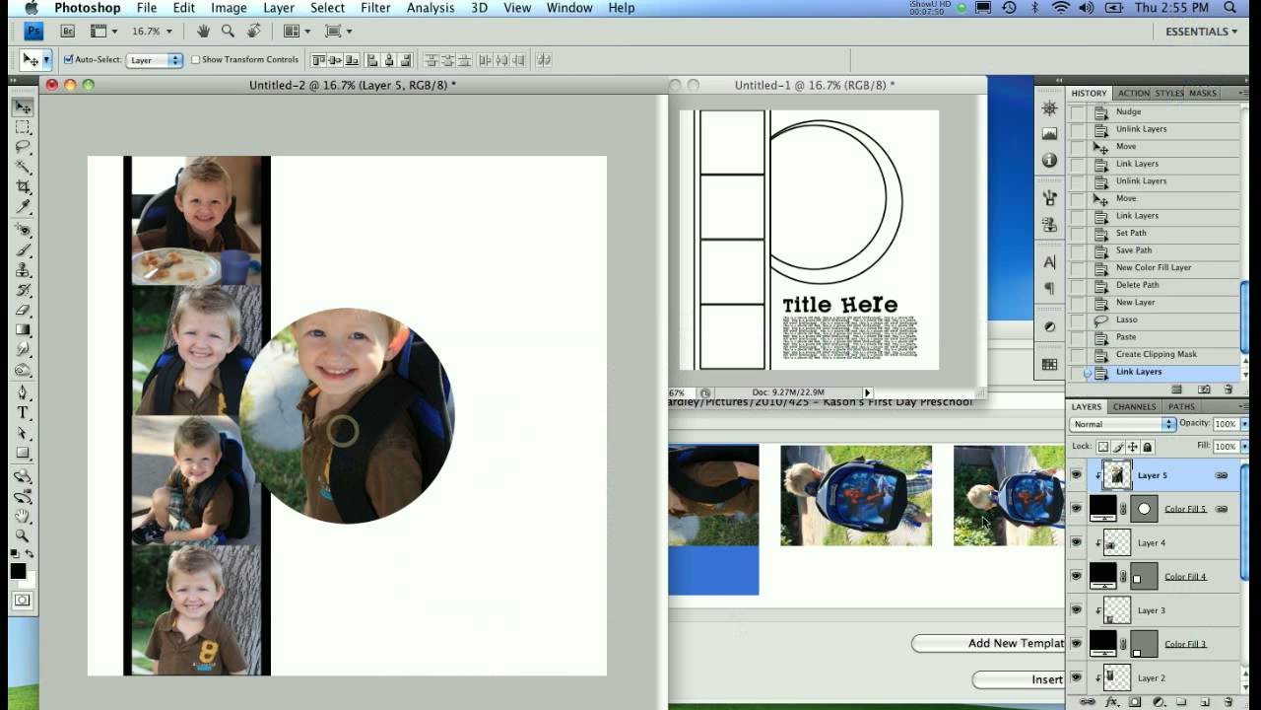
left_click(1086, 698)
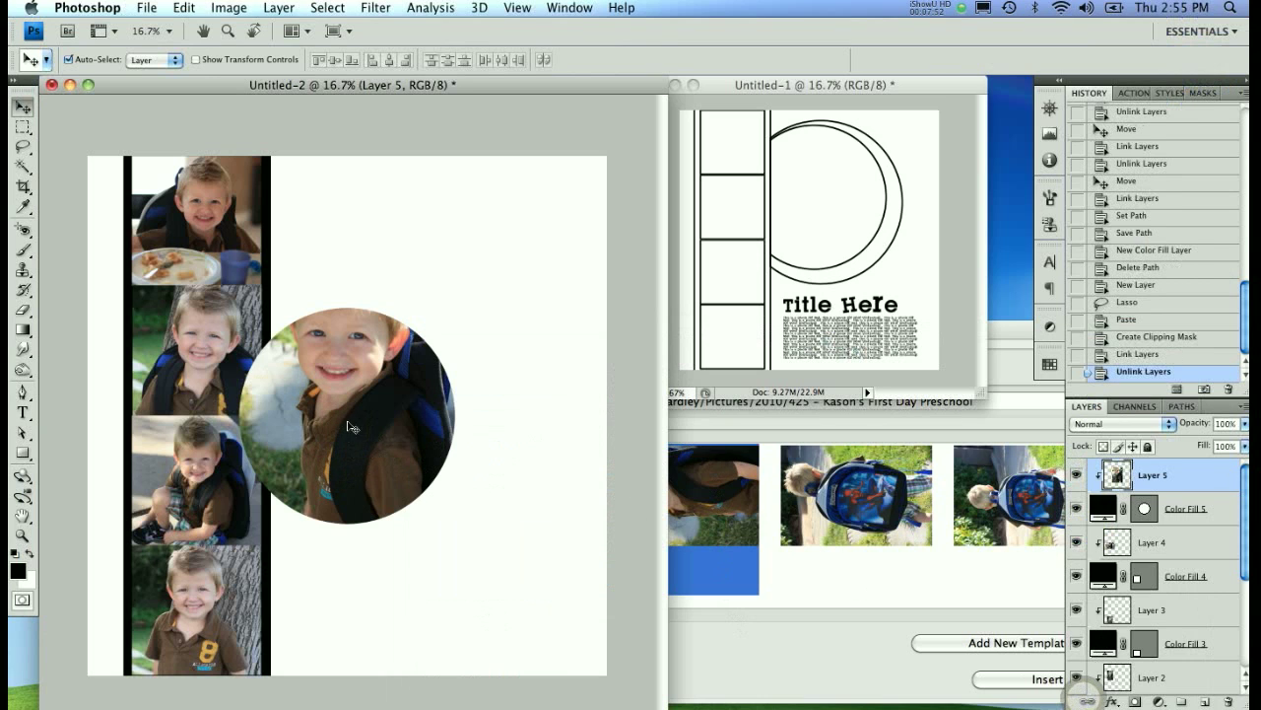
left_click_drag(364, 408, 373, 465)
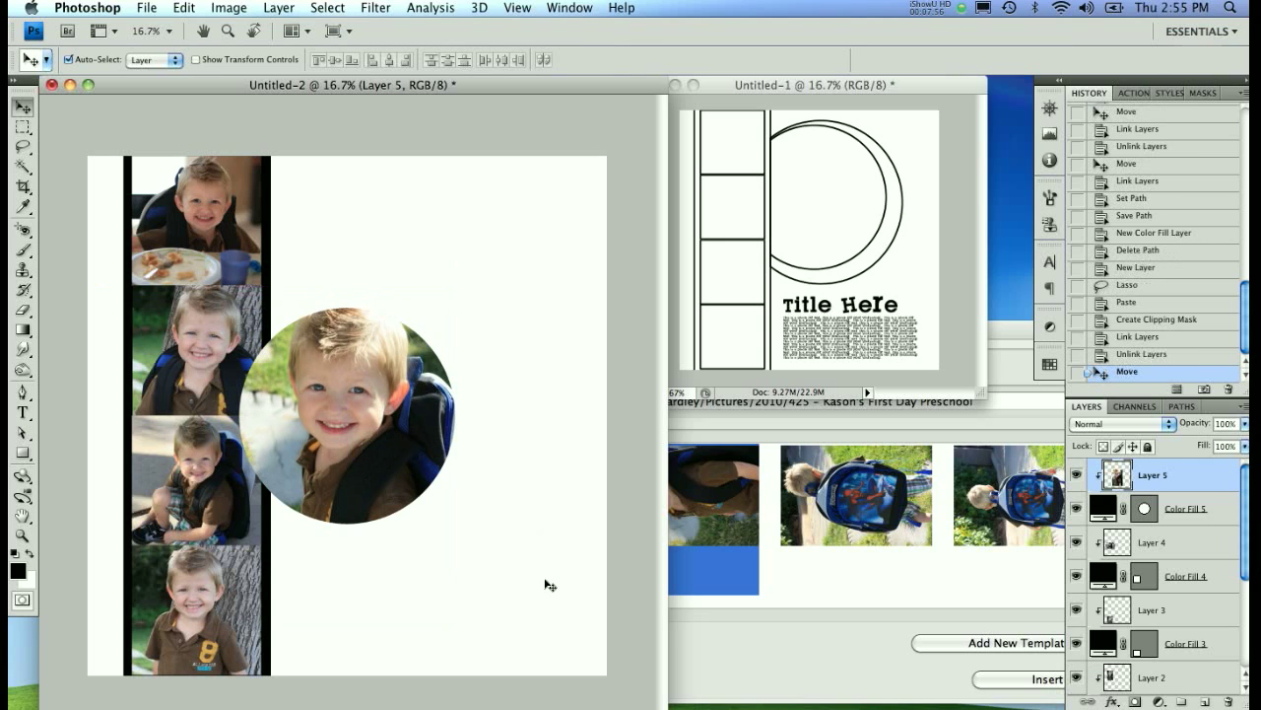
left_click(1187, 512, "shift")
left_click(1084, 703)
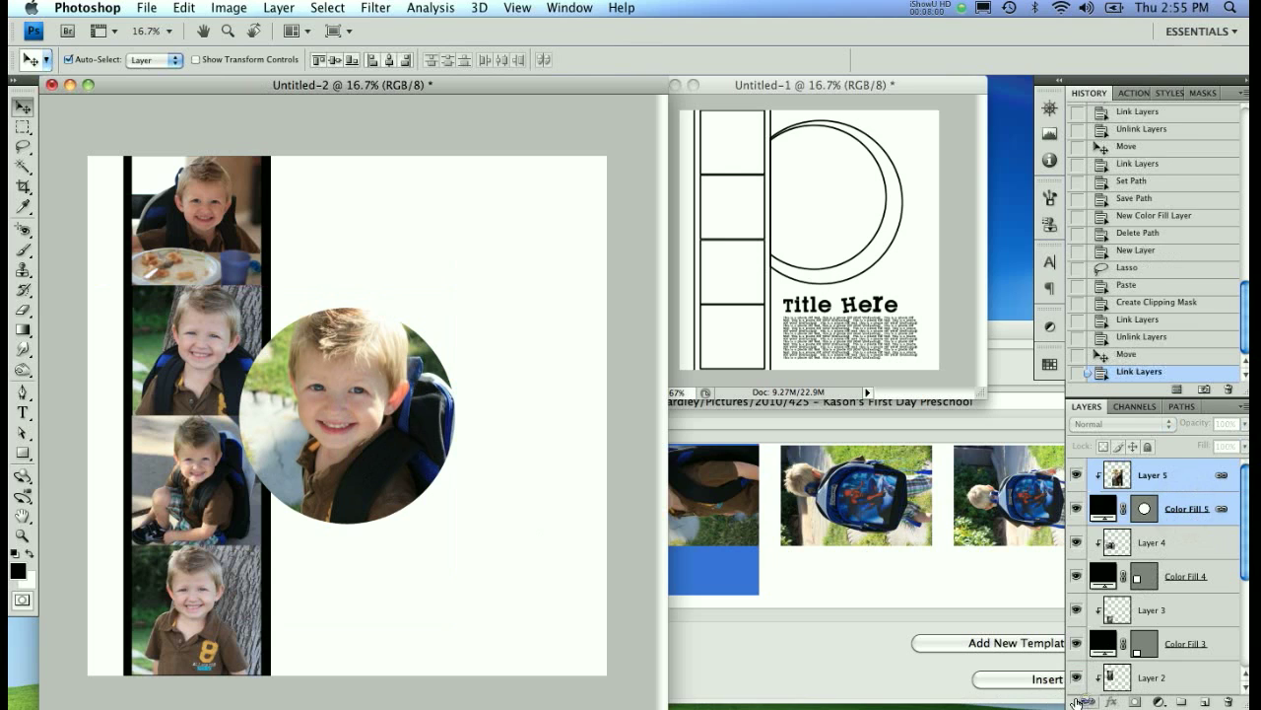
- Move the circle photo up beside the strip as in the sketch and scale it with its template to about 131%
left_click_drag(375, 423, 386, 338)
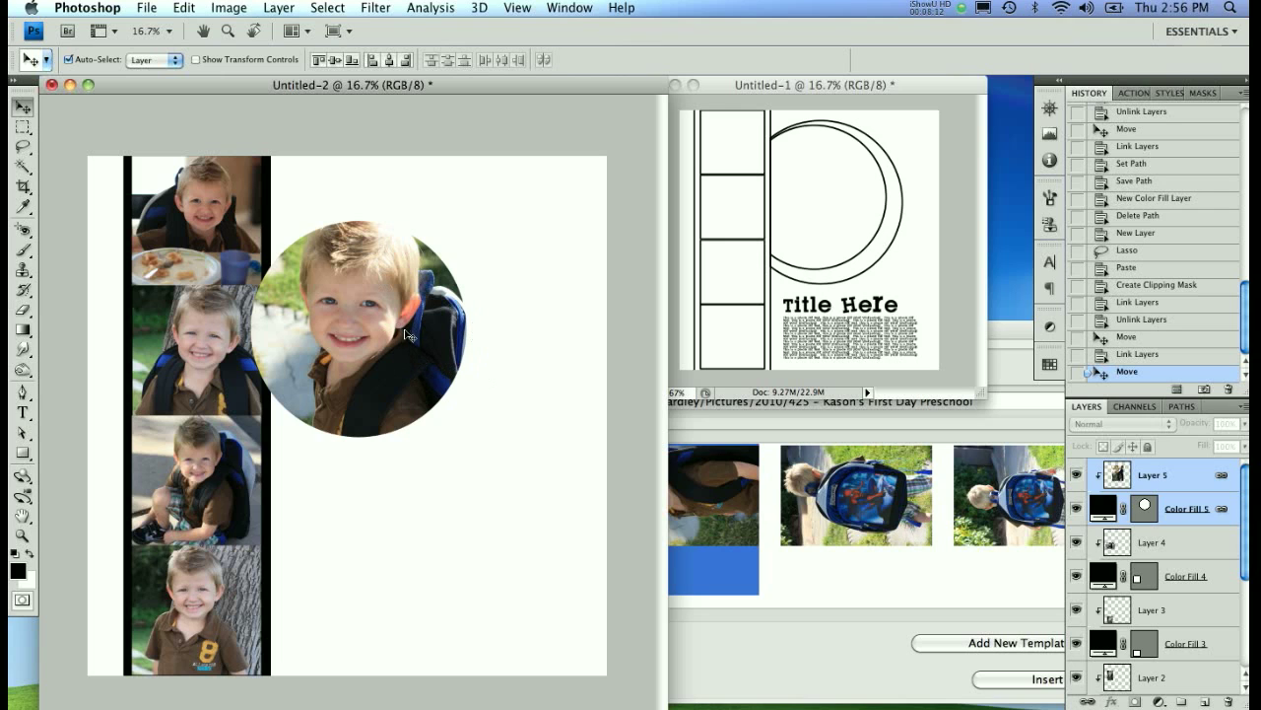
key("super+t")
left_click_drag(467, 545, 572, 621)
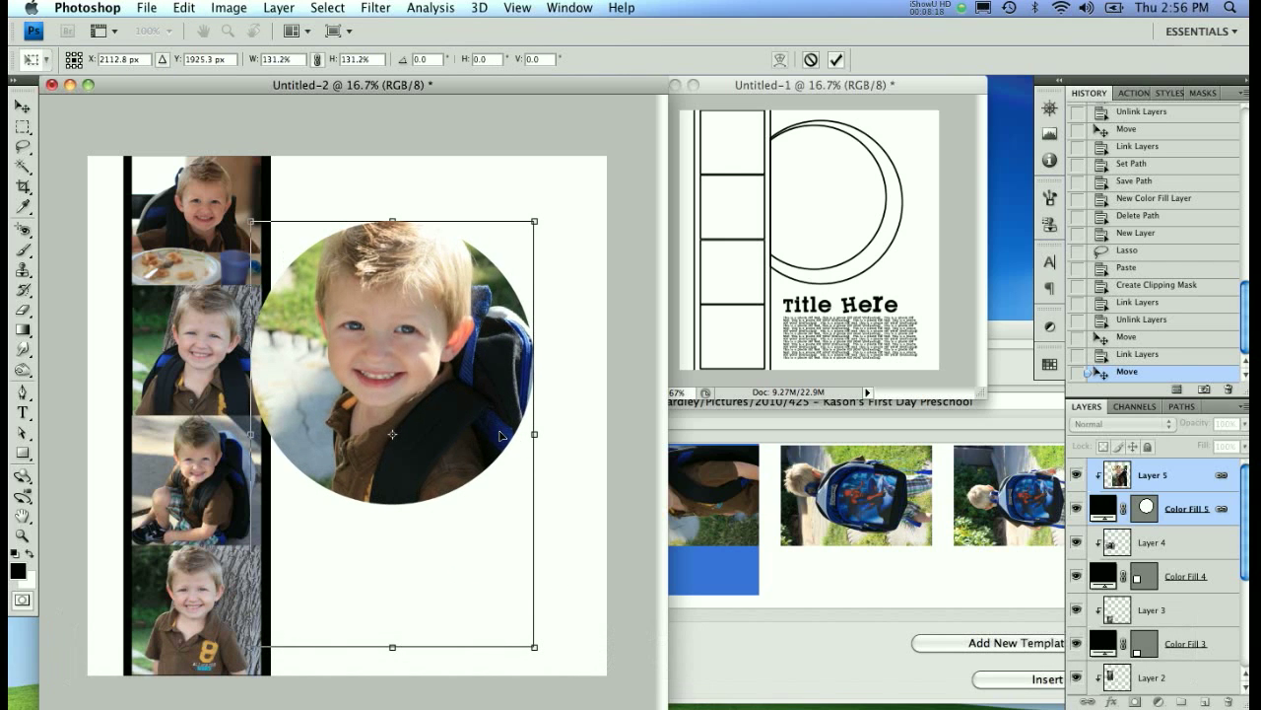
key("Return")
left_click_drag(473, 407, 477, 384)
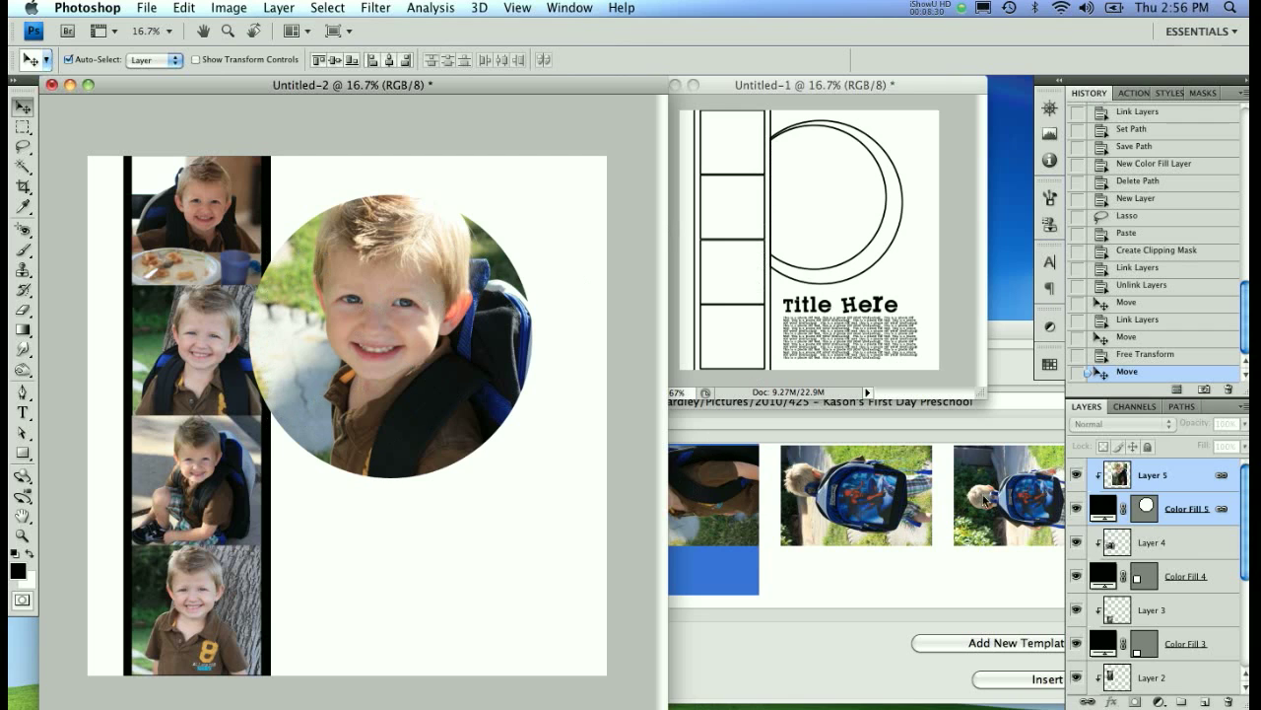
- Move Layer 5 and Color Fill 5 below Shape 1 so the circle photo sits behind the photo strip
left_click(1166, 479)
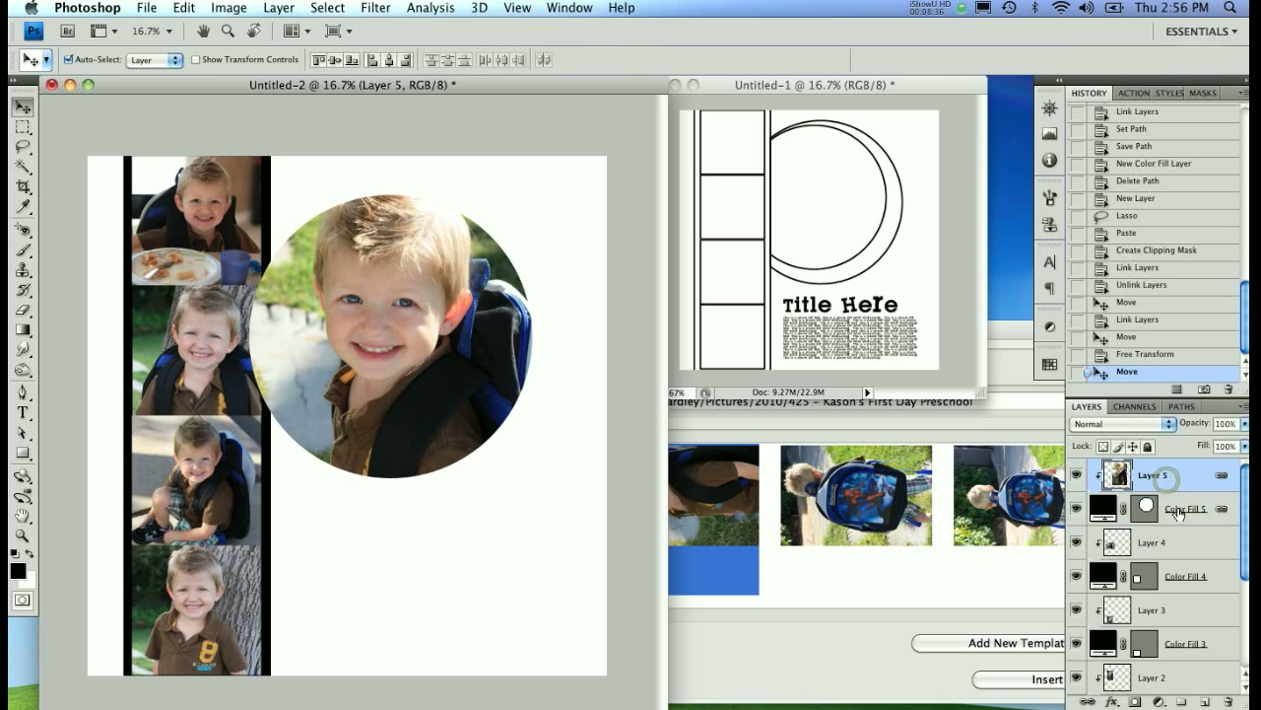
left_click(1187, 509, "shift")
left_click_drag(1161, 471, 1165, 653)
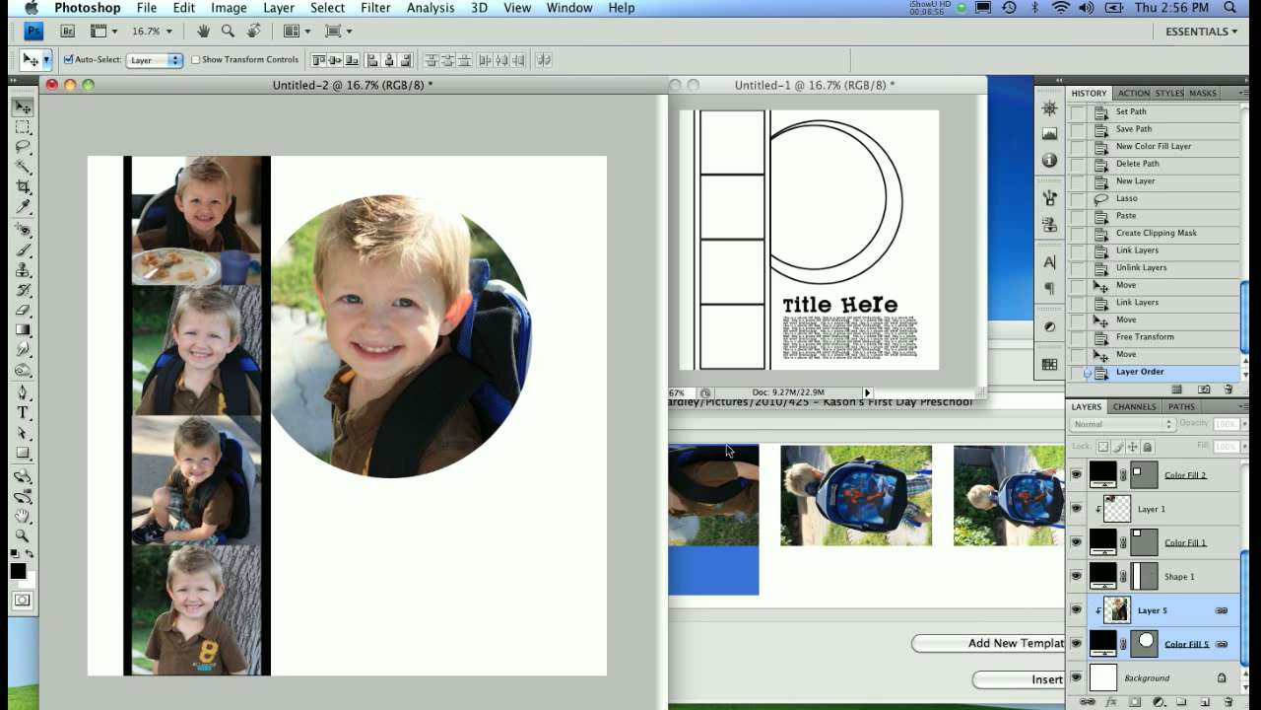
- Switch to the Signature Scrapbooks Tool and load the be_PTA_PaperPack folder from the Desktop as the image source
left_click(1006, 335)
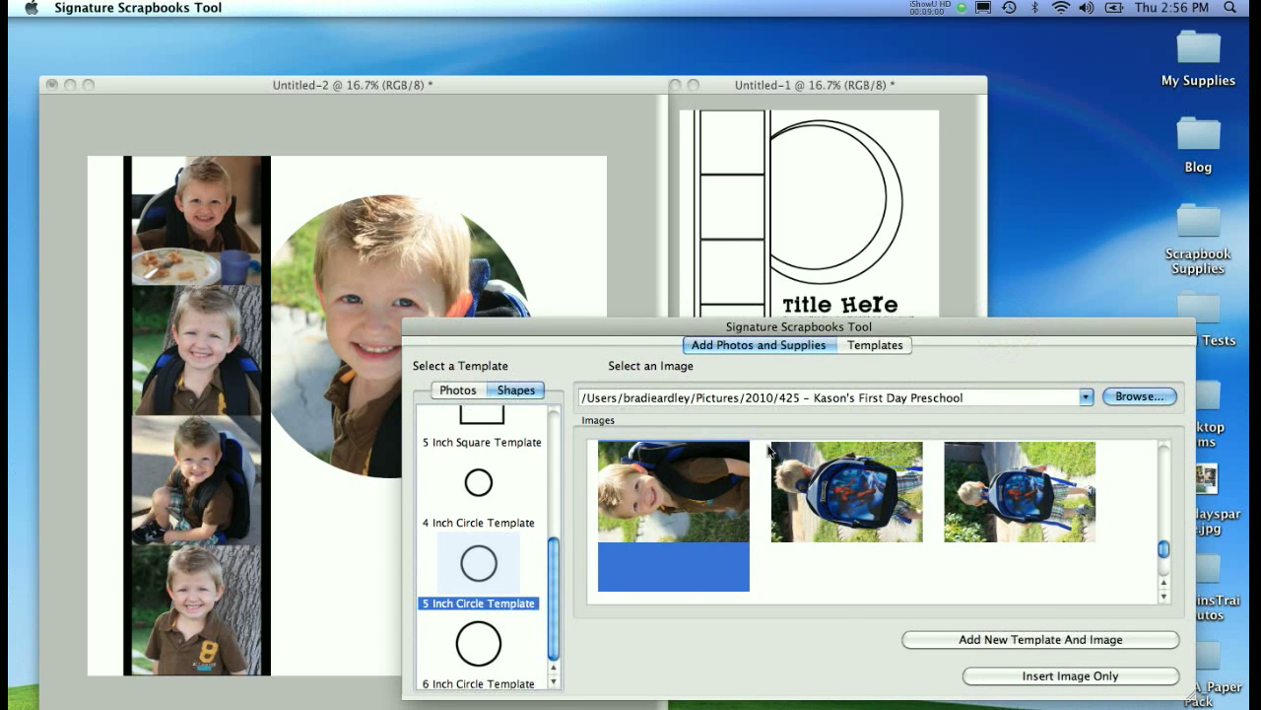
left_click(1127, 395)
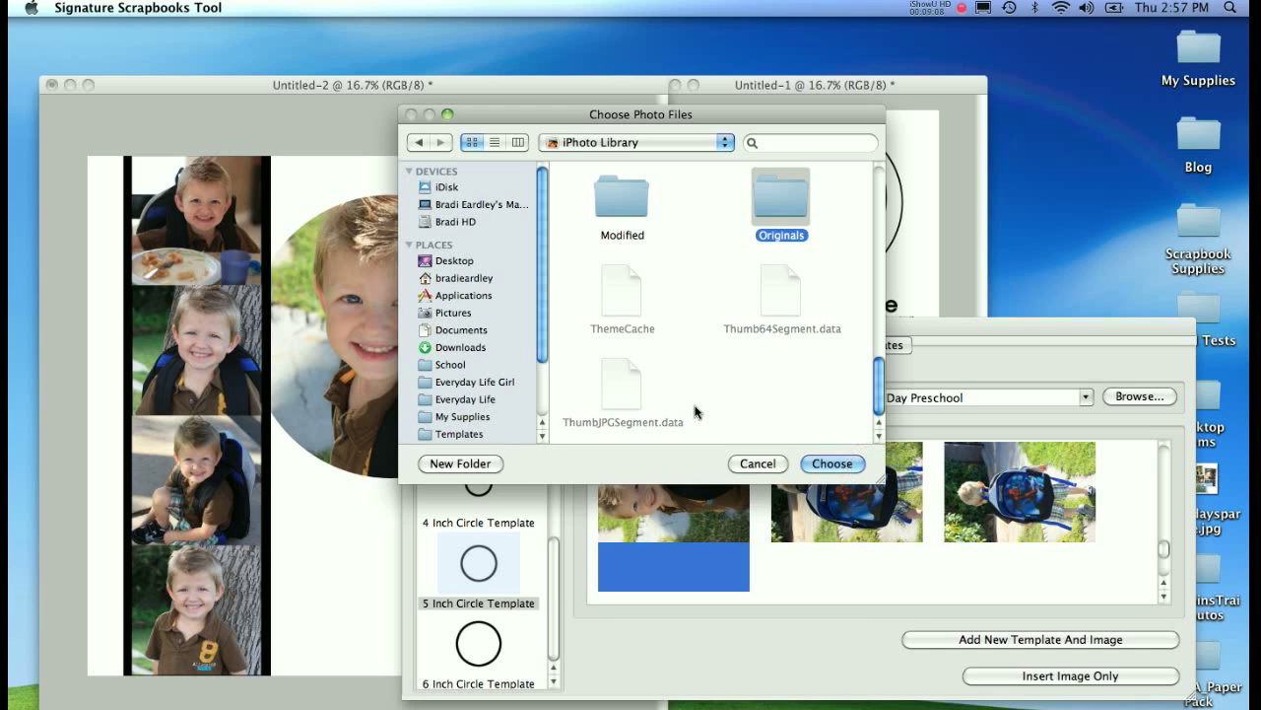
left_click(457, 260)
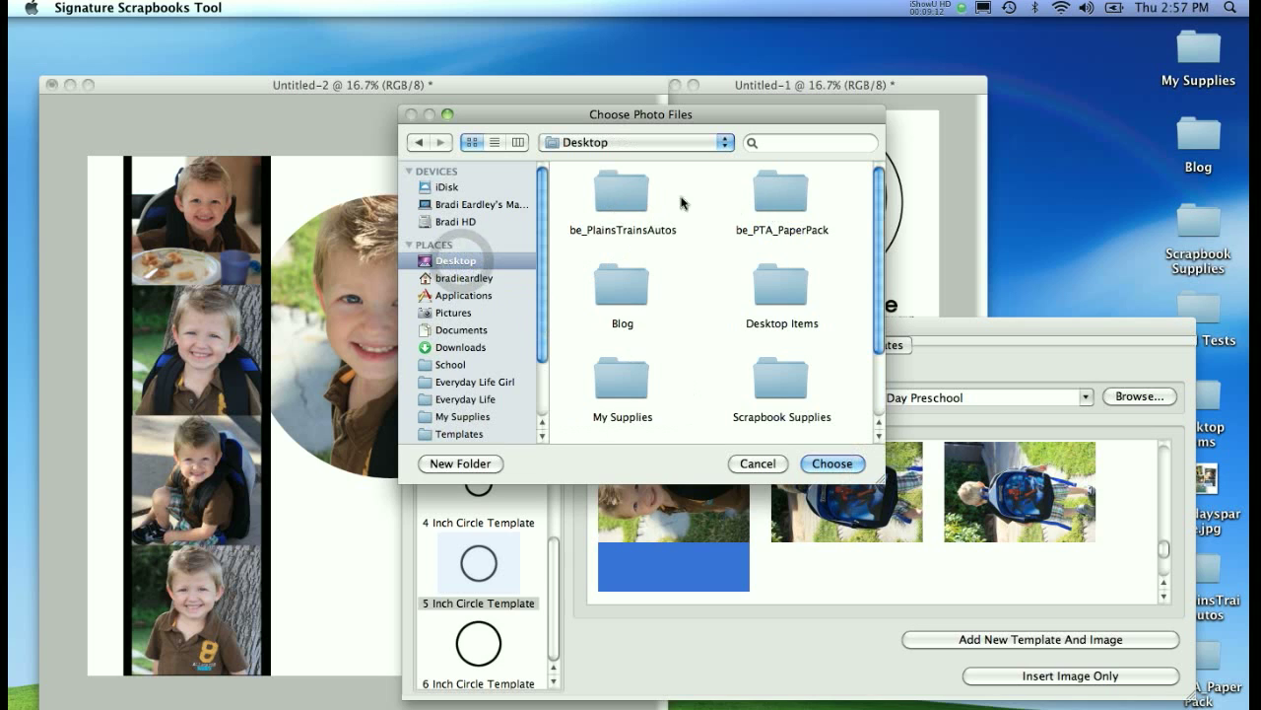
left_click(775, 197)
left_click(834, 464)
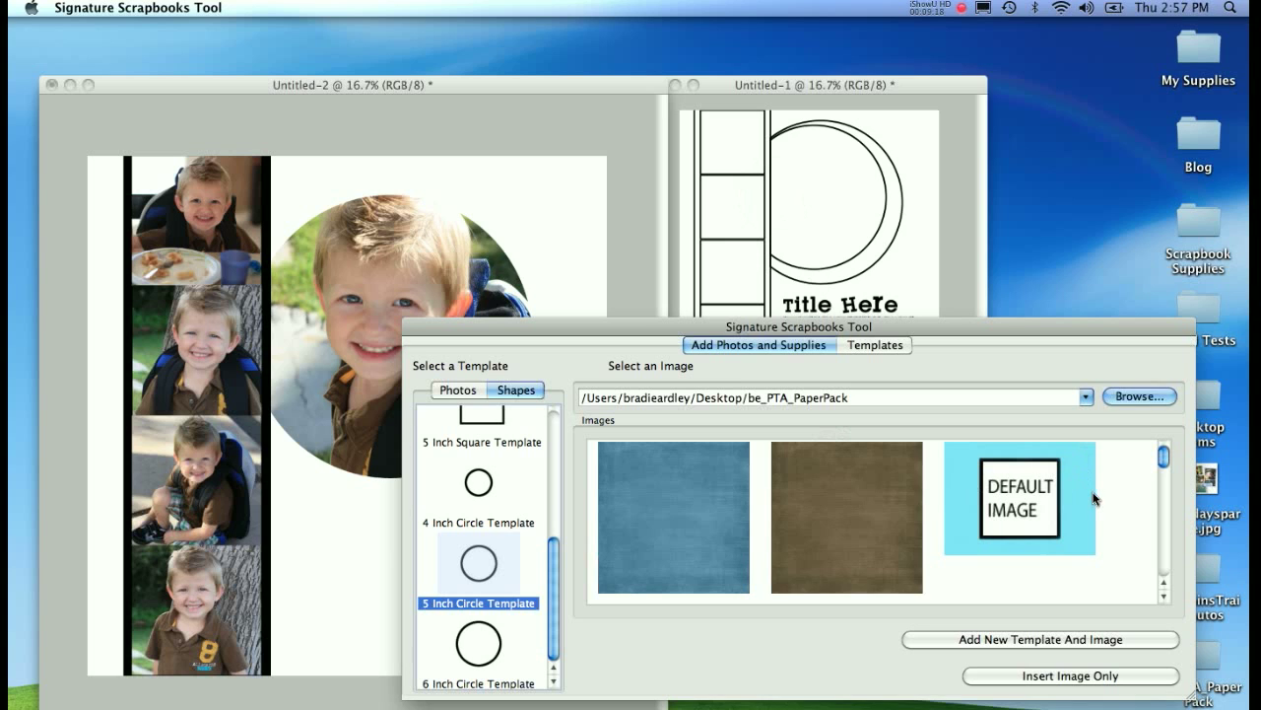
- Look through the paper pack and insert the solid blue paper into the page as an image without a template
left_click(1165, 460)
left_click_drag(1164, 460, 1164, 513)
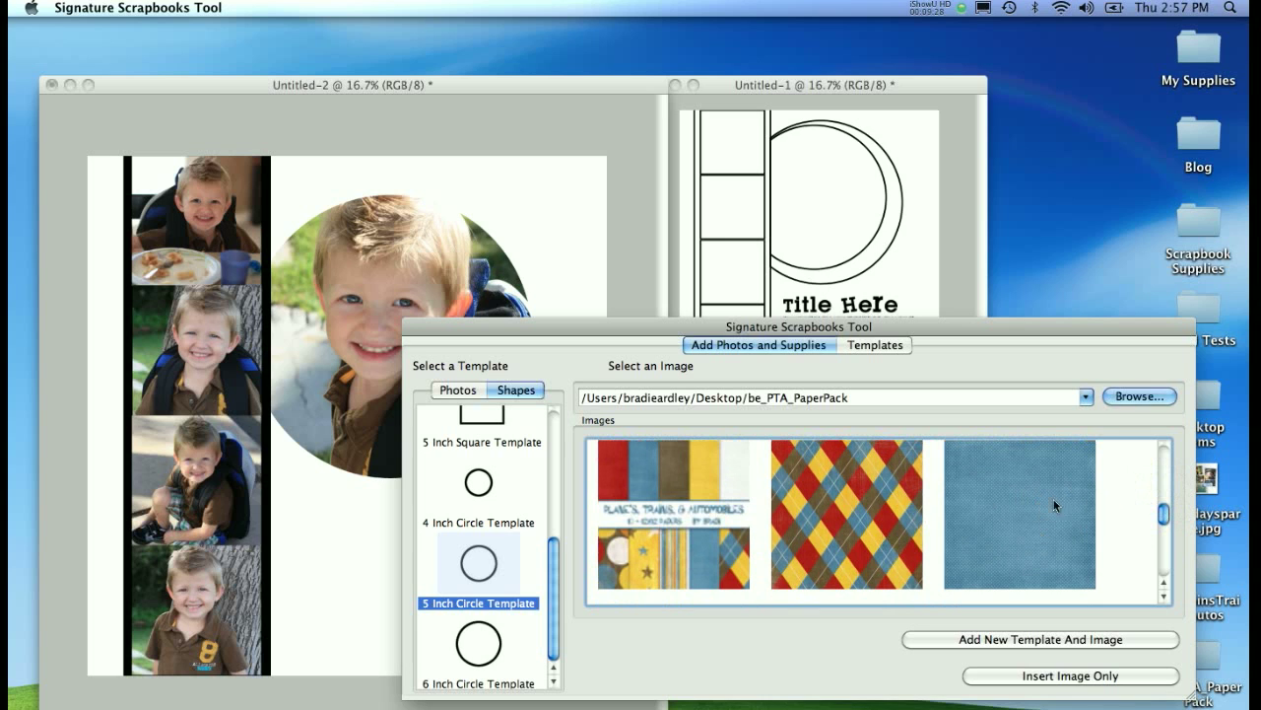
left_click_drag(1163, 515, 1163, 470)
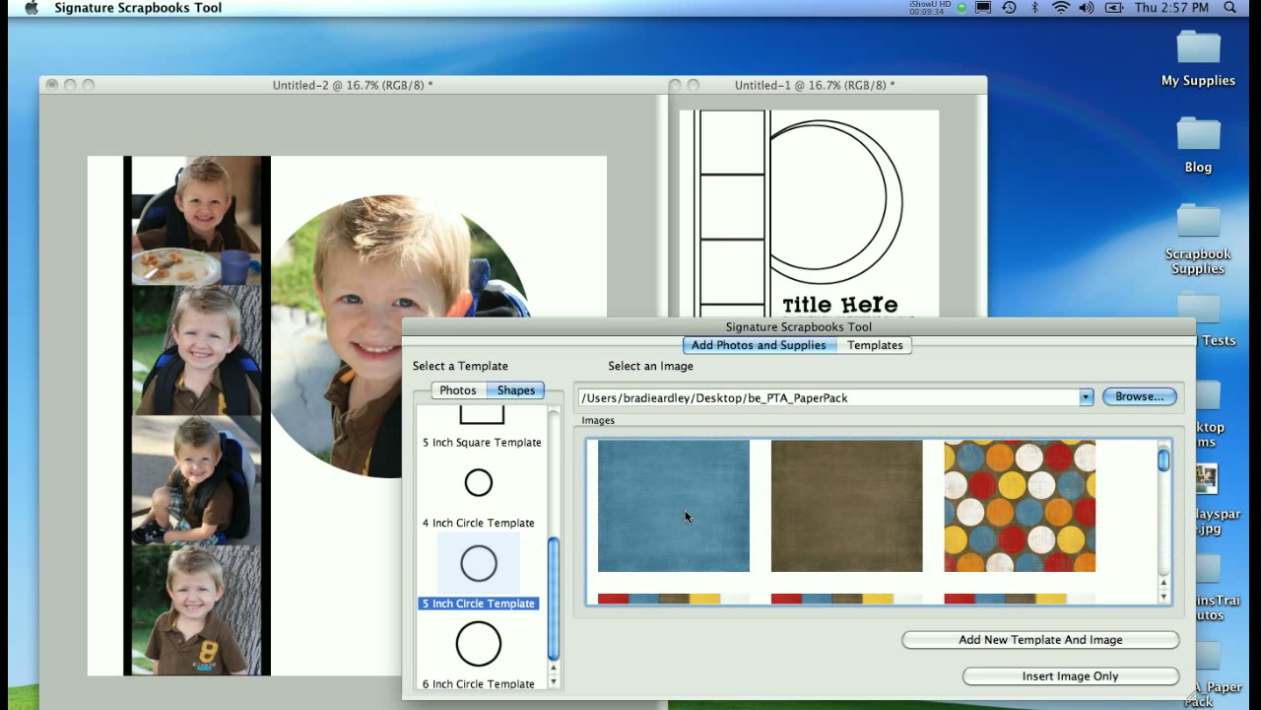
scroll(679, 492, "up", 1)
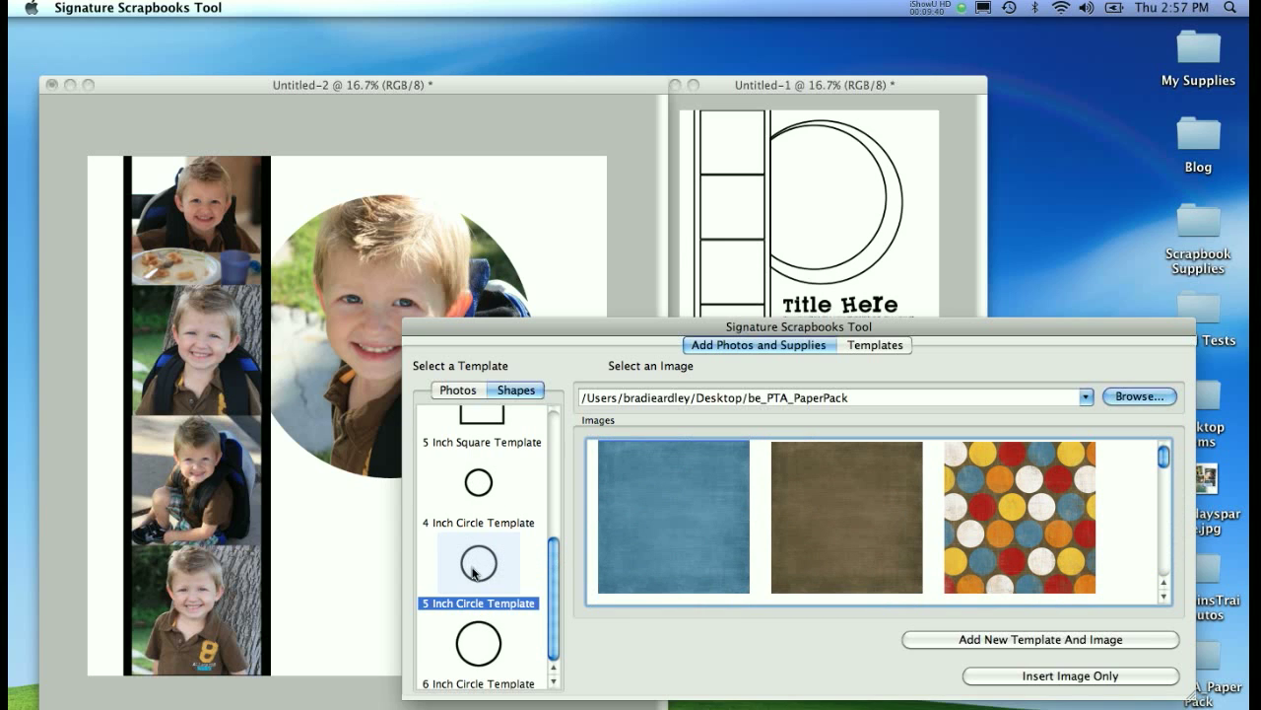
left_click(681, 531)
left_click(1032, 678)
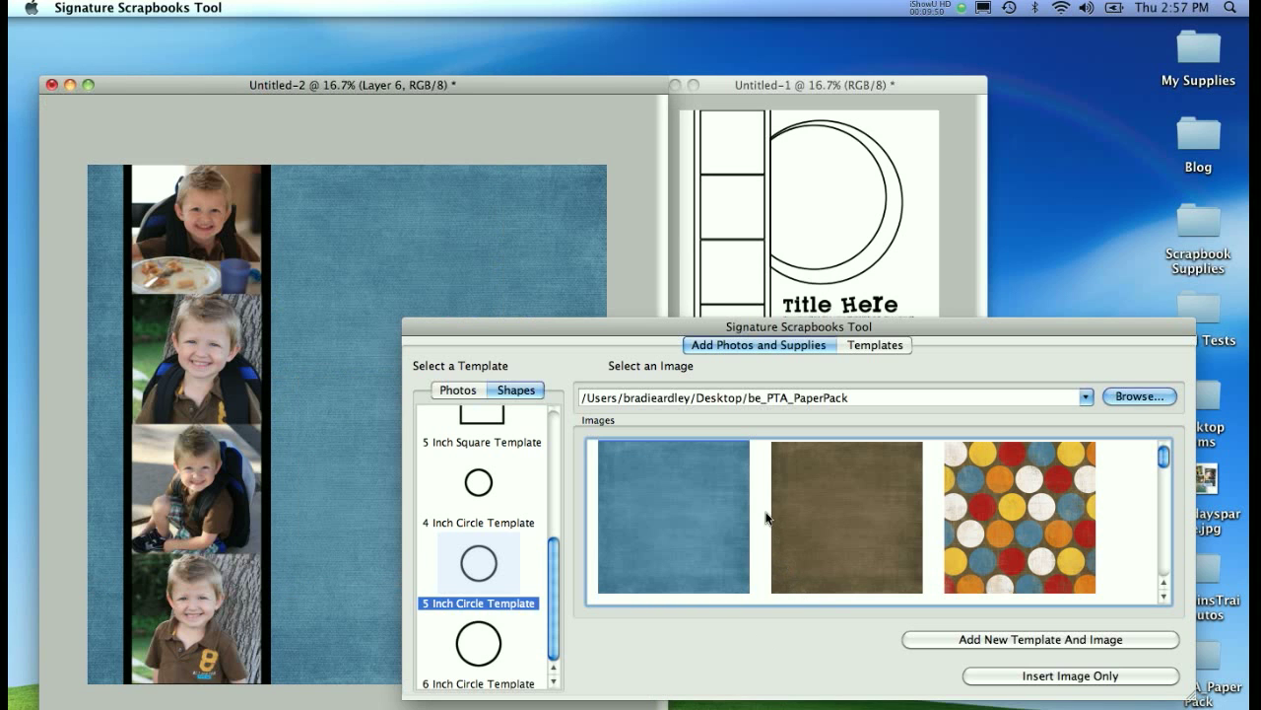
- In Photoshop, move the blue paper layer below Color Fill 5, directly above the Background, as the page backdrop
left_click(498, 91)
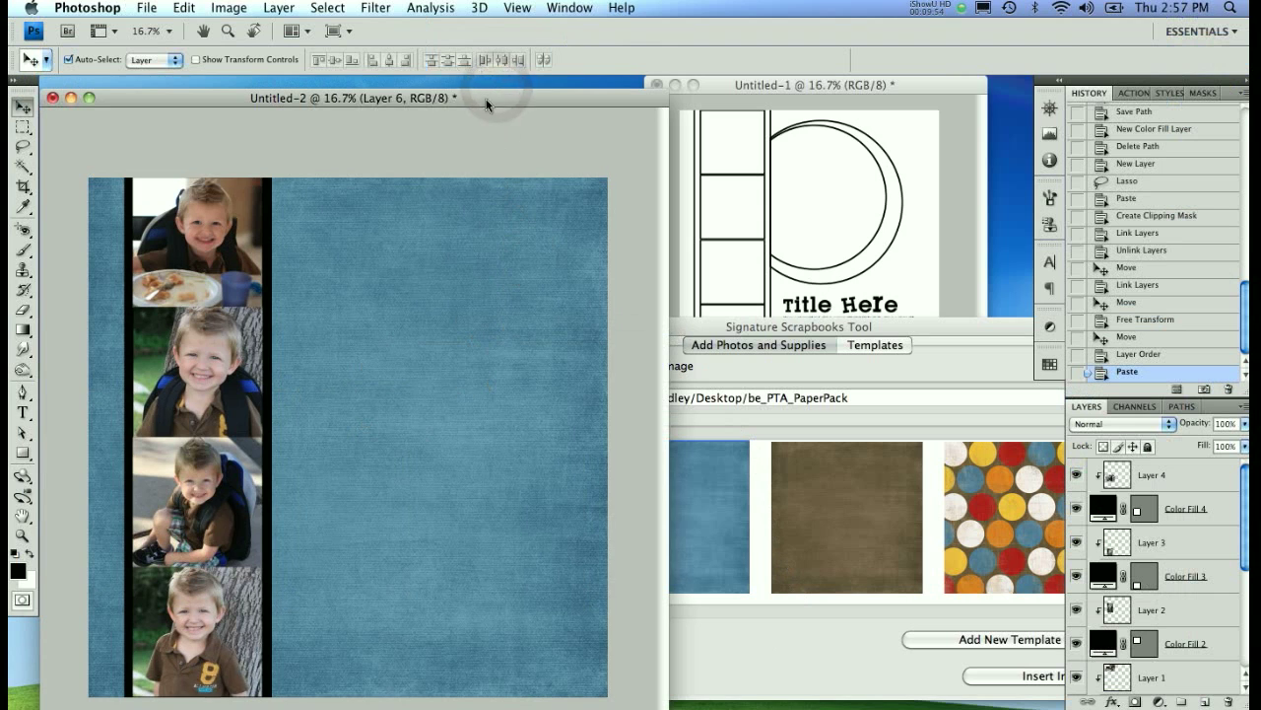
left_click_drag(486, 99, 488, 87)
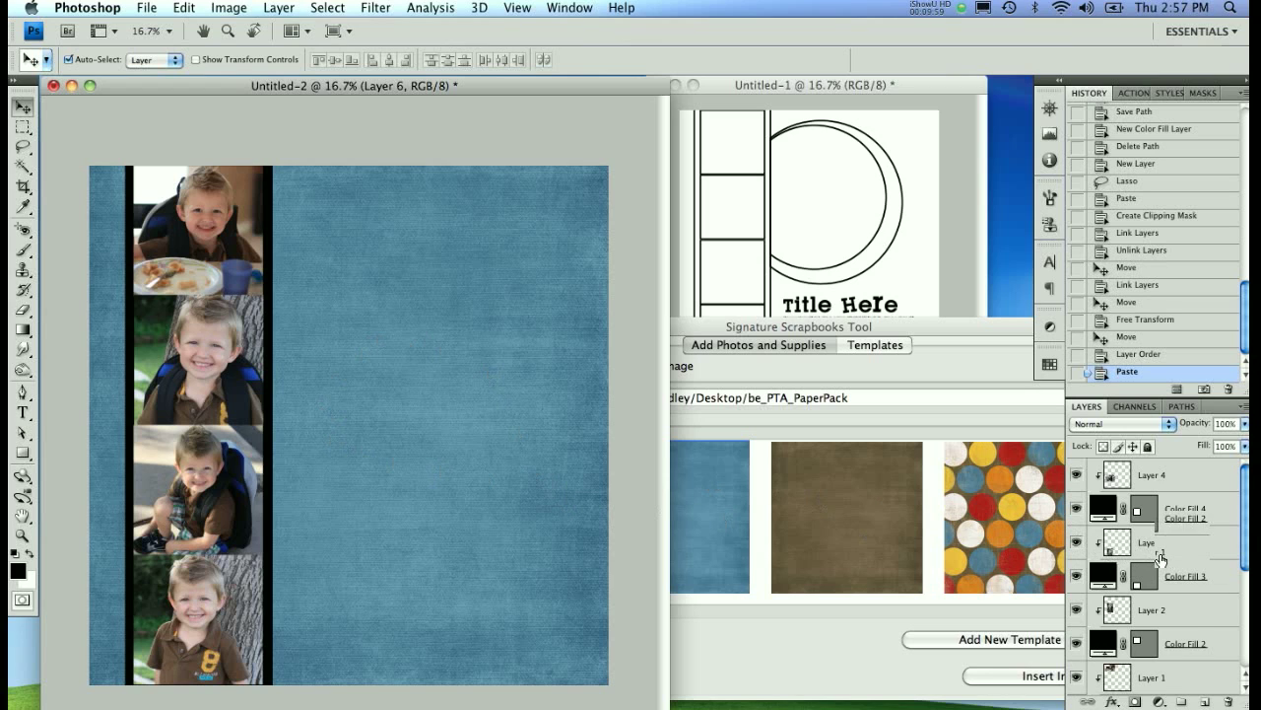
scroll(1161, 558, "down", 5)
left_click_drag(1146, 576, 1158, 669)
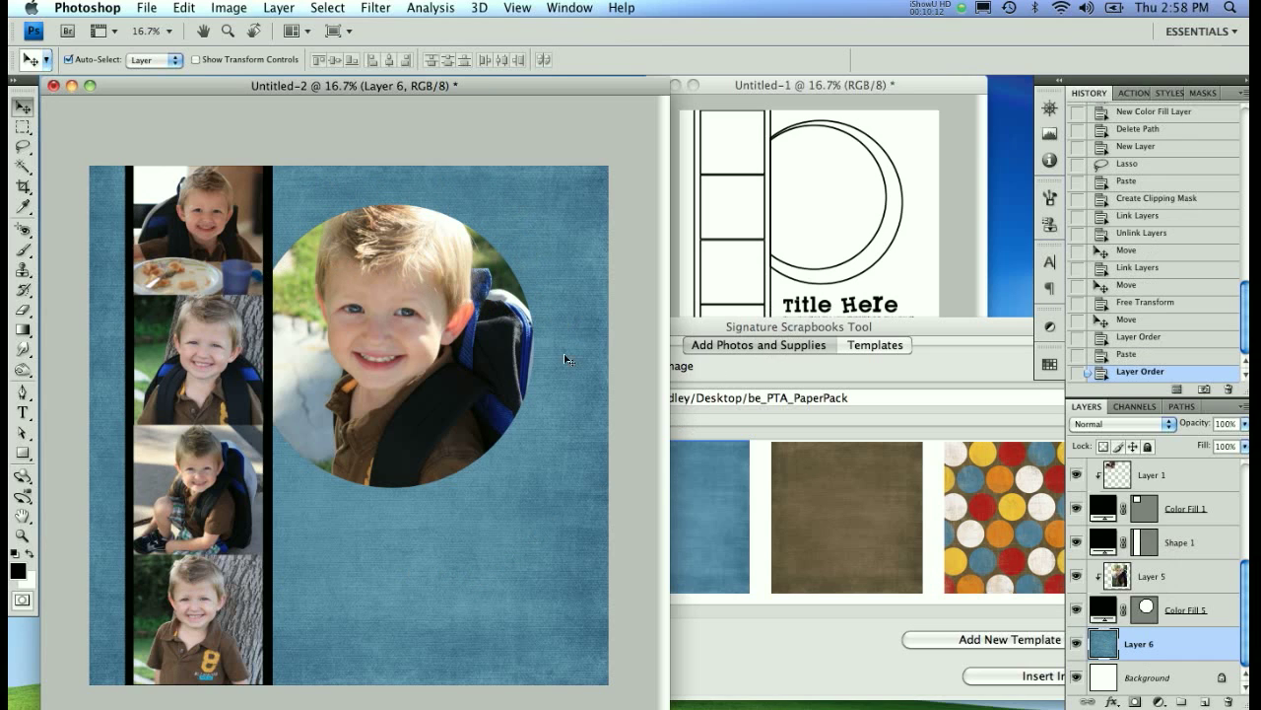
- In the Signature Scrapbooks Tool, add a 6 Inch Circle Template filled with the multicolored striped paper
left_click(883, 328)
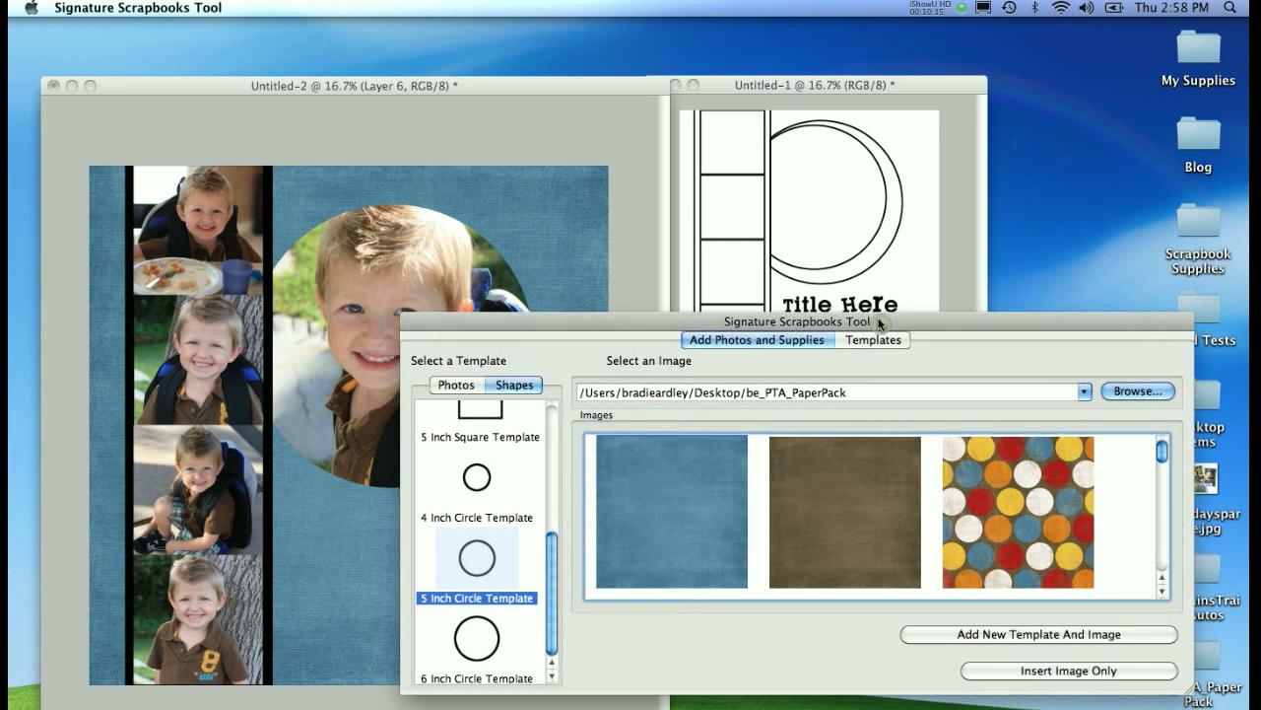
left_click(1161, 591)
left_click(1161, 591)
left_click(1161, 592)
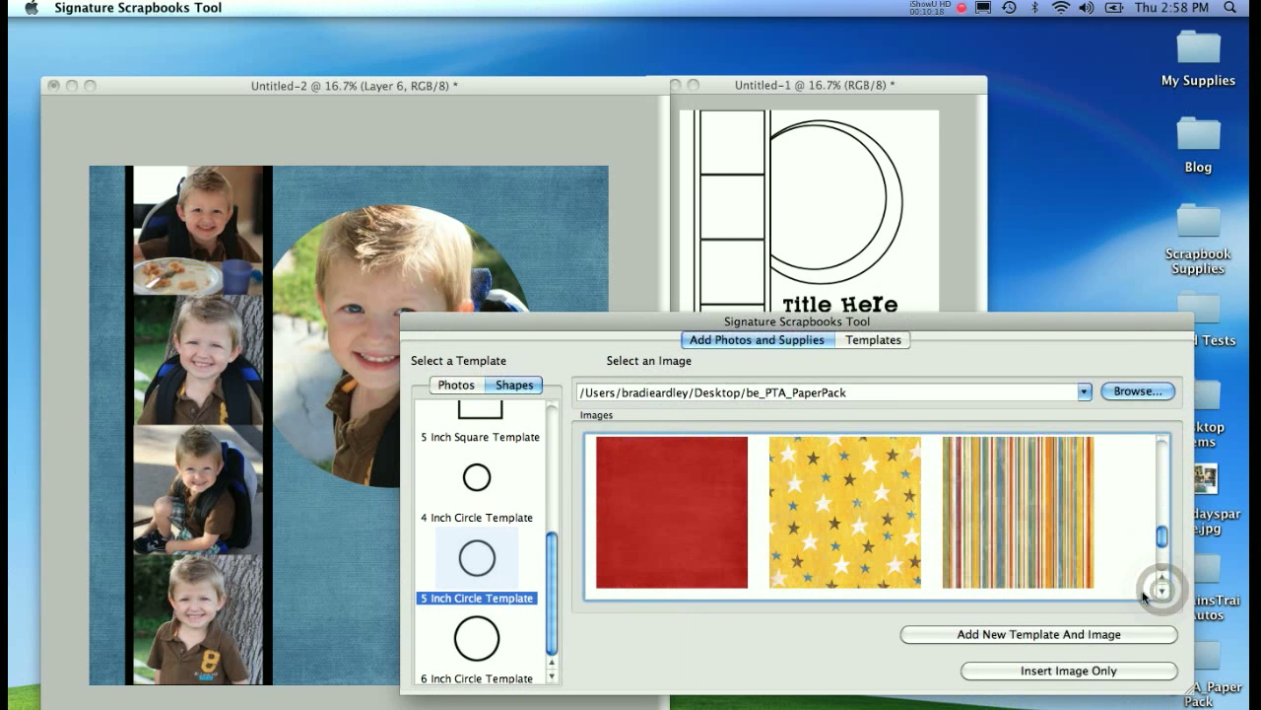
left_click(543, 640)
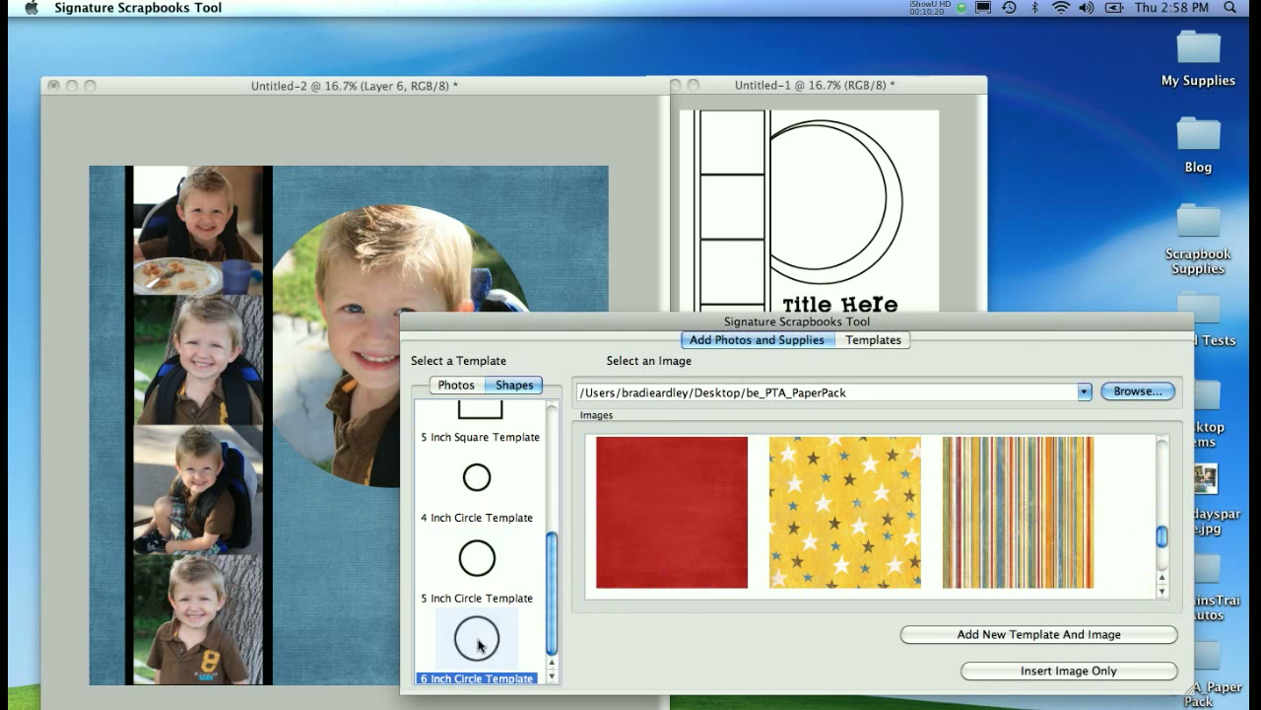
left_click_drag(543, 641, 1012, 506)
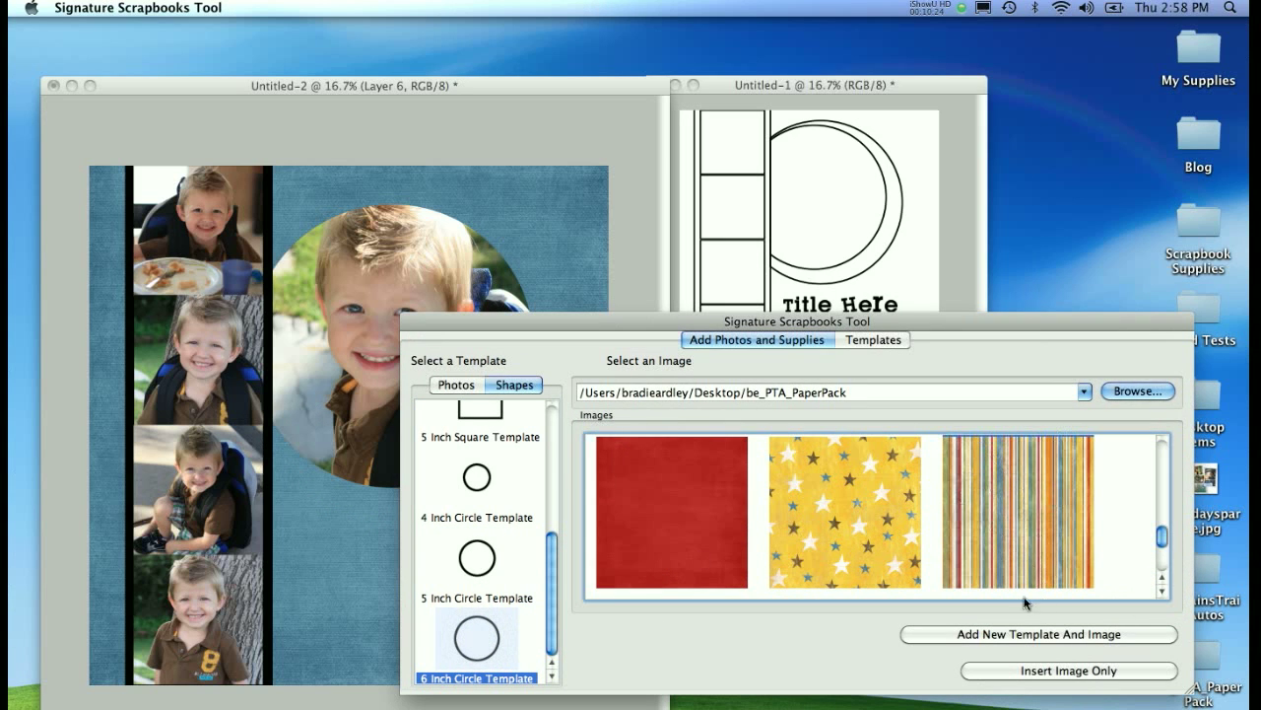
left_click(1005, 636)
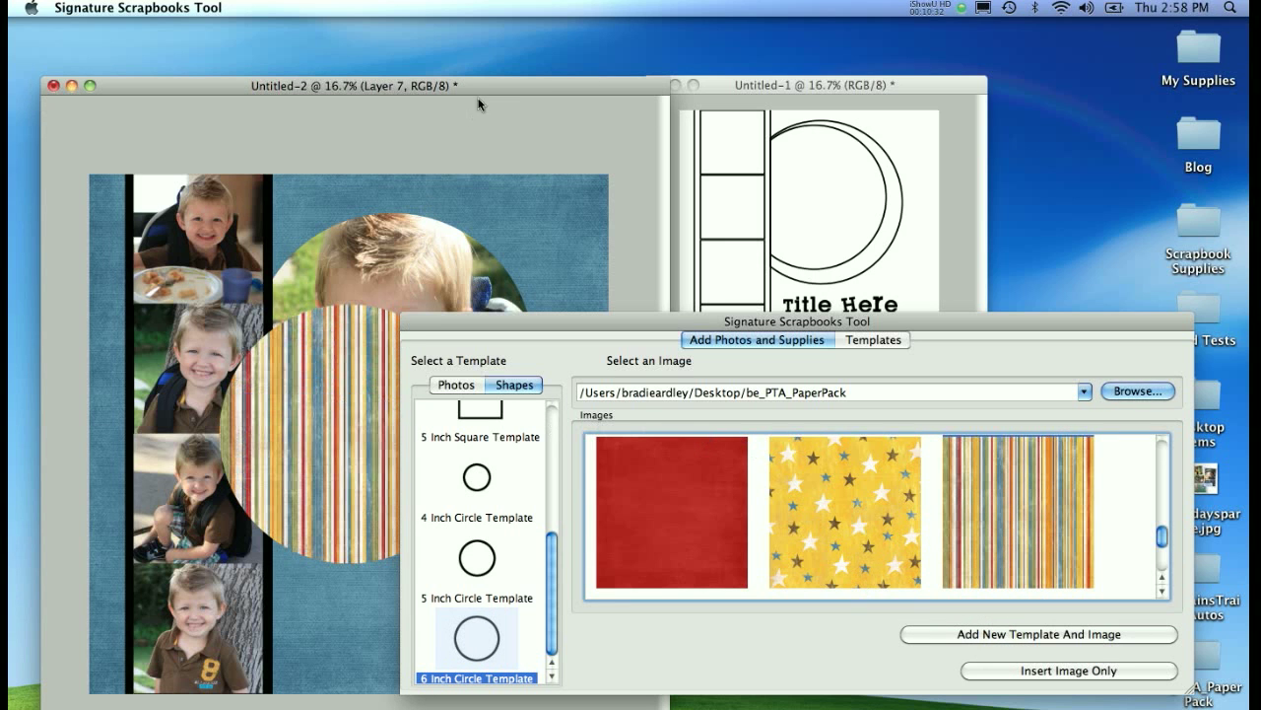
- In Photoshop, move Layer 7 and Color Fill 6 below Color Fill 5 so the striped circle lies behind the circle photo
left_click(484, 92)
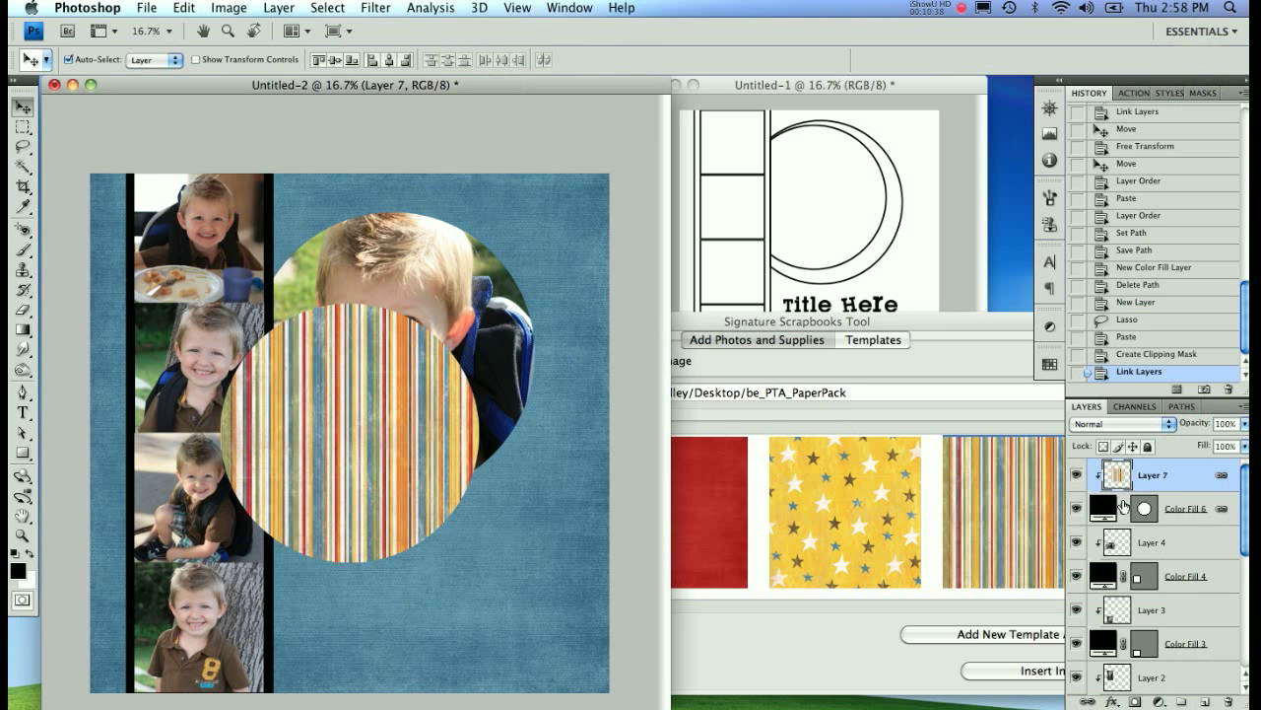
left_click(1189, 515, "shift")
left_click_drag(1165, 471, 1100, 653)
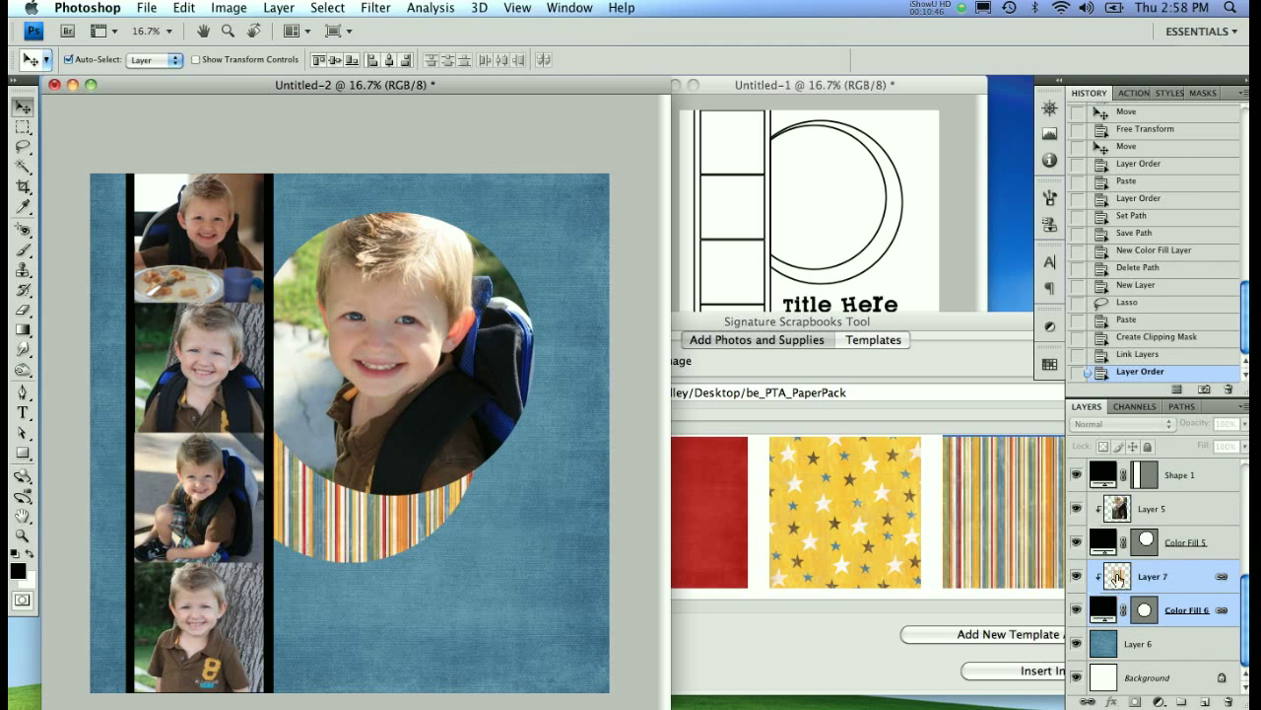
- Move the striped circle behind the circle photo and scale it to about 123.6% so it forms an even border around the photo
left_click_drag(413, 514, 433, 421)
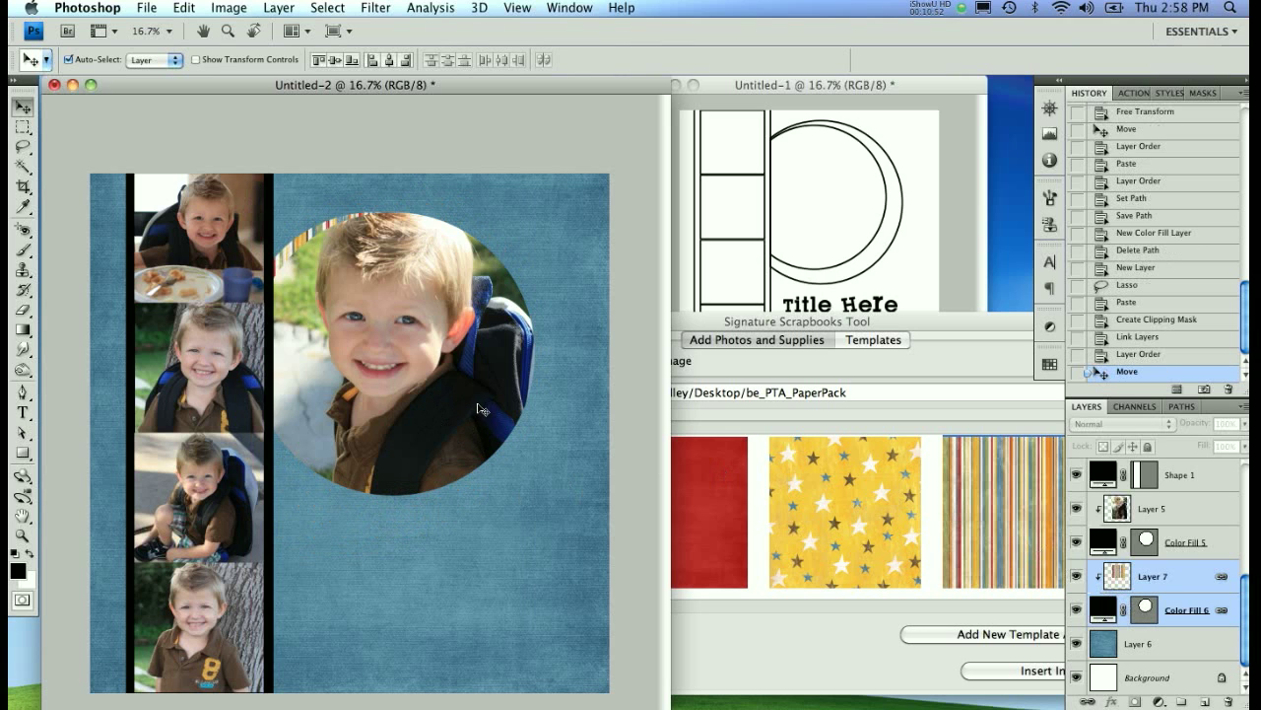
key("super+t")
left_click_drag(500, 471, 574, 540)
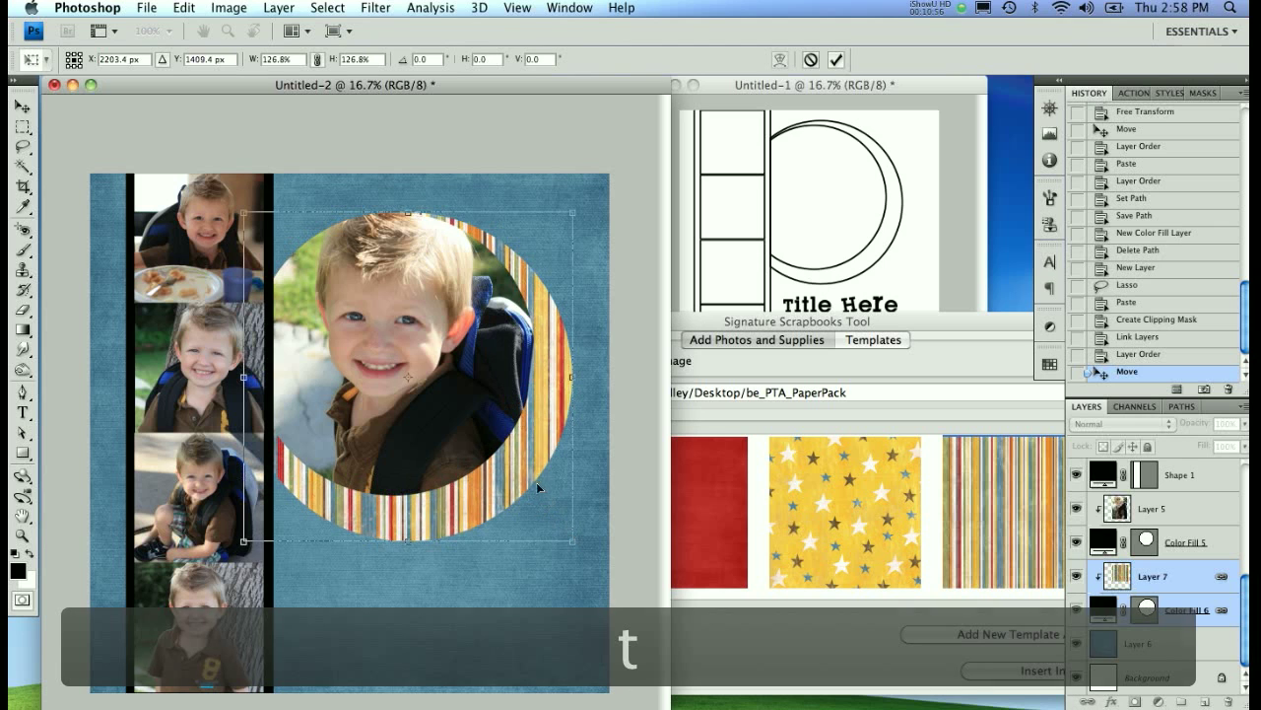
left_click_drag(519, 457, 516, 451)
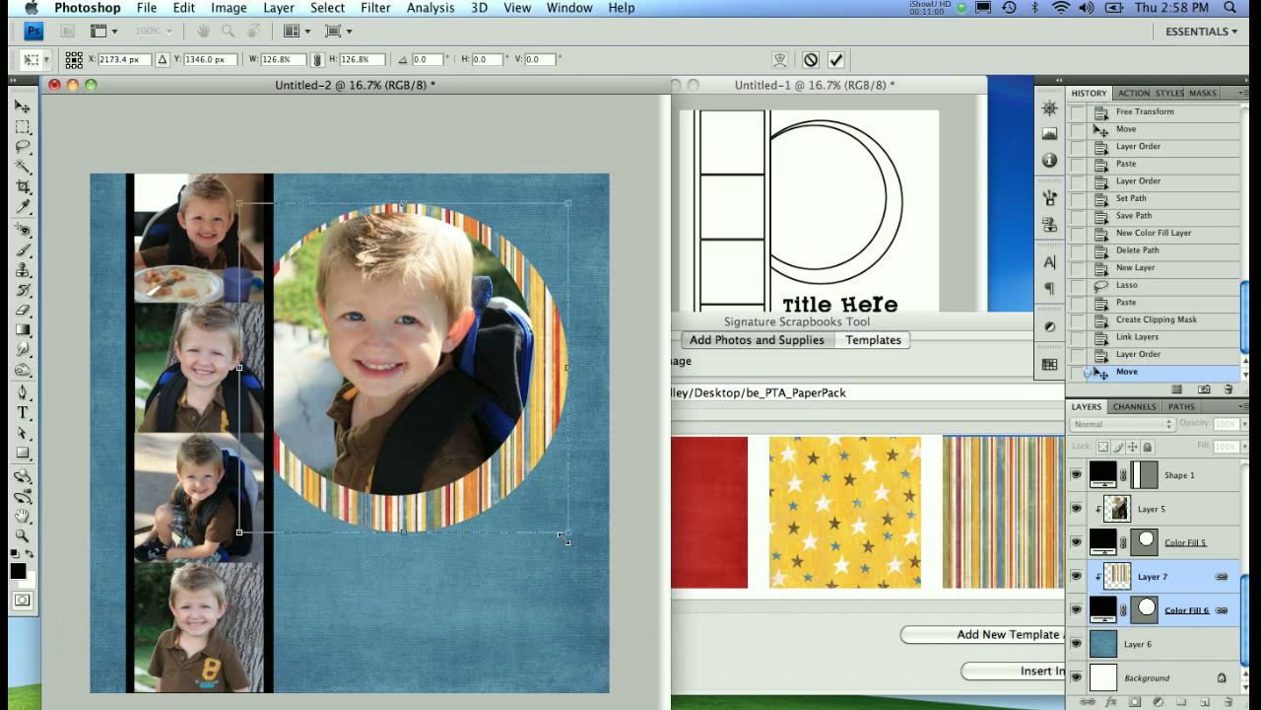
left_click_drag(568, 530, 561, 523)
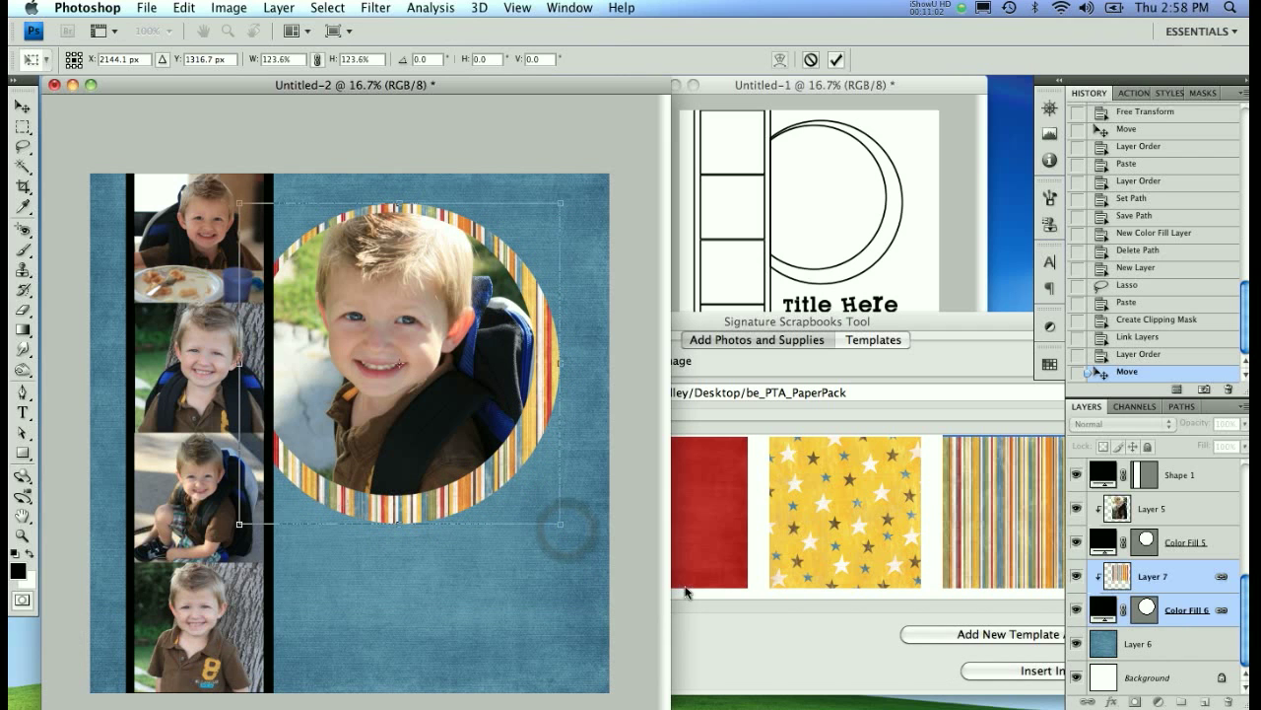
key("Return")
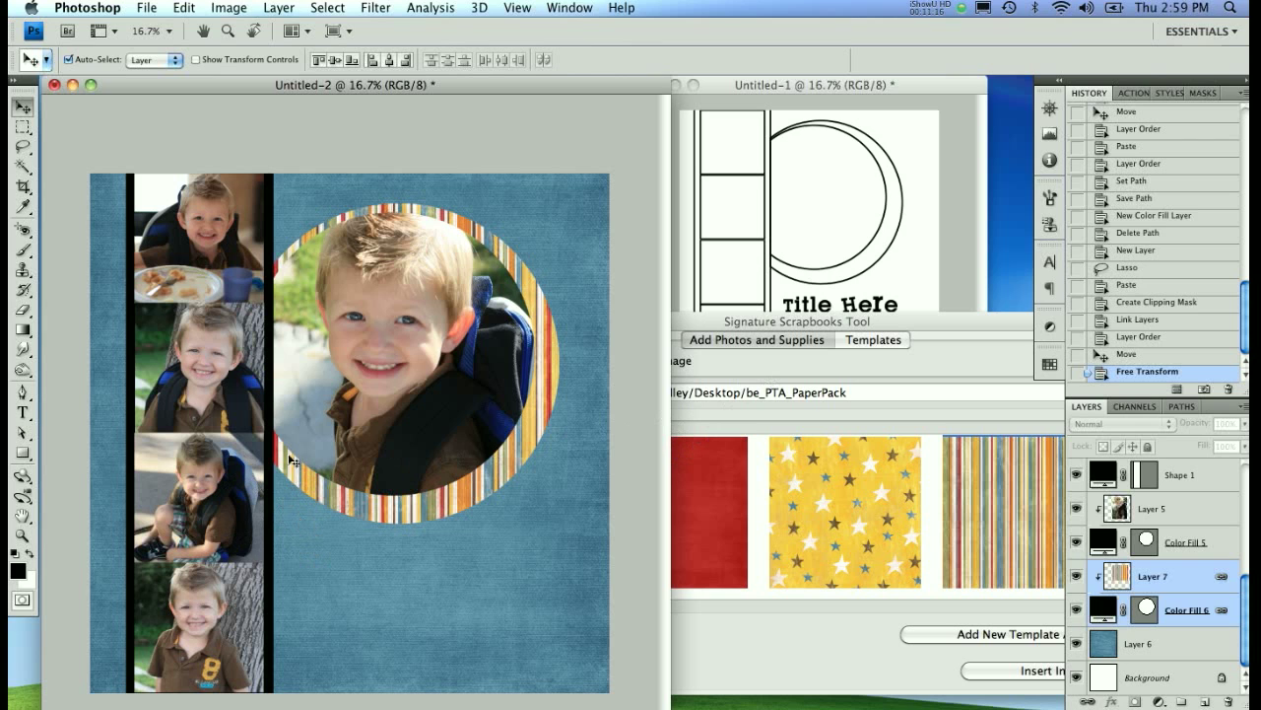
- In the Signature Scrapbooks Tool's template mode, load the be_PTA_PaperPack folder from the Desktop and browse to the solid red paper
left_click(836, 325)
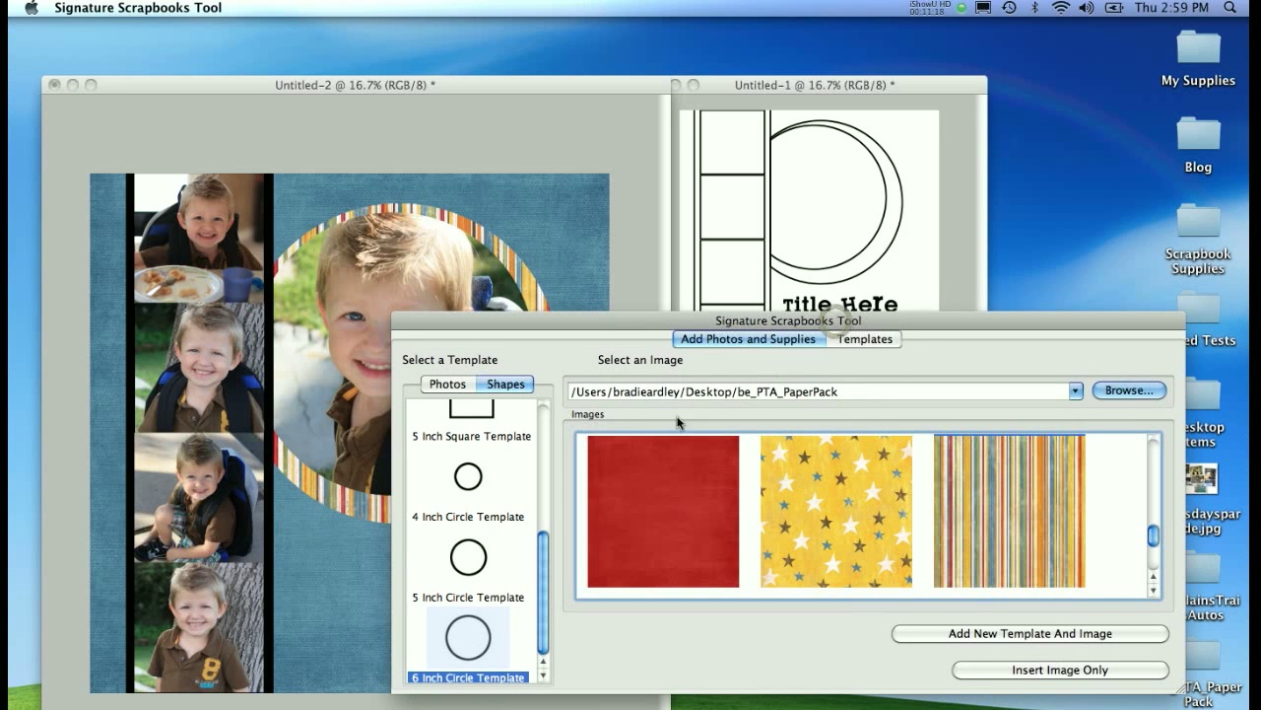
left_click(867, 340)
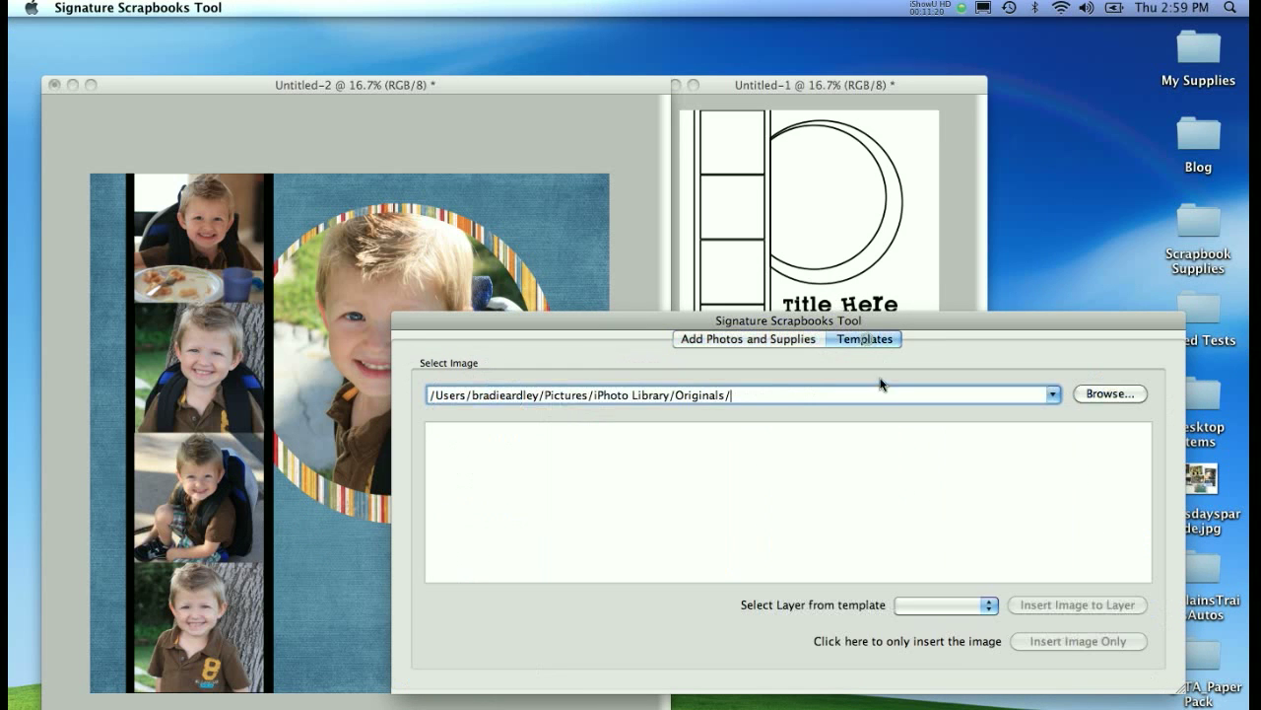
left_click(1091, 395)
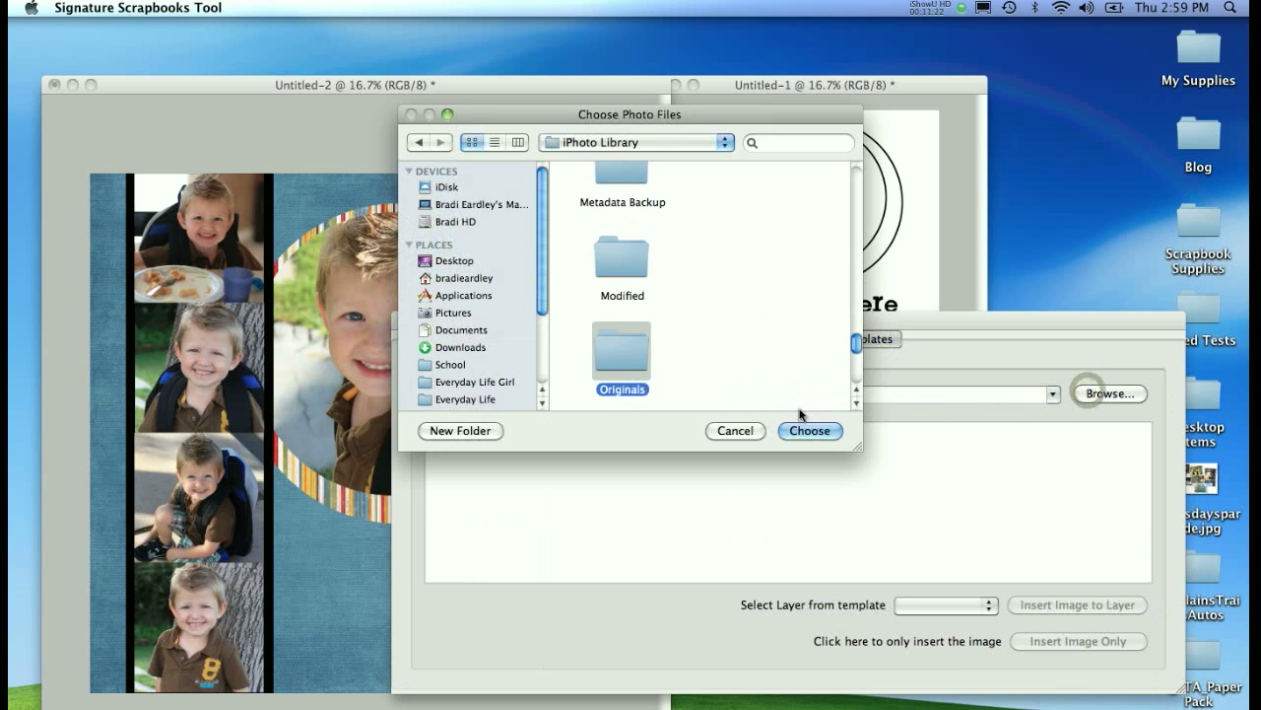
left_click(455, 260)
left_click(629, 287)
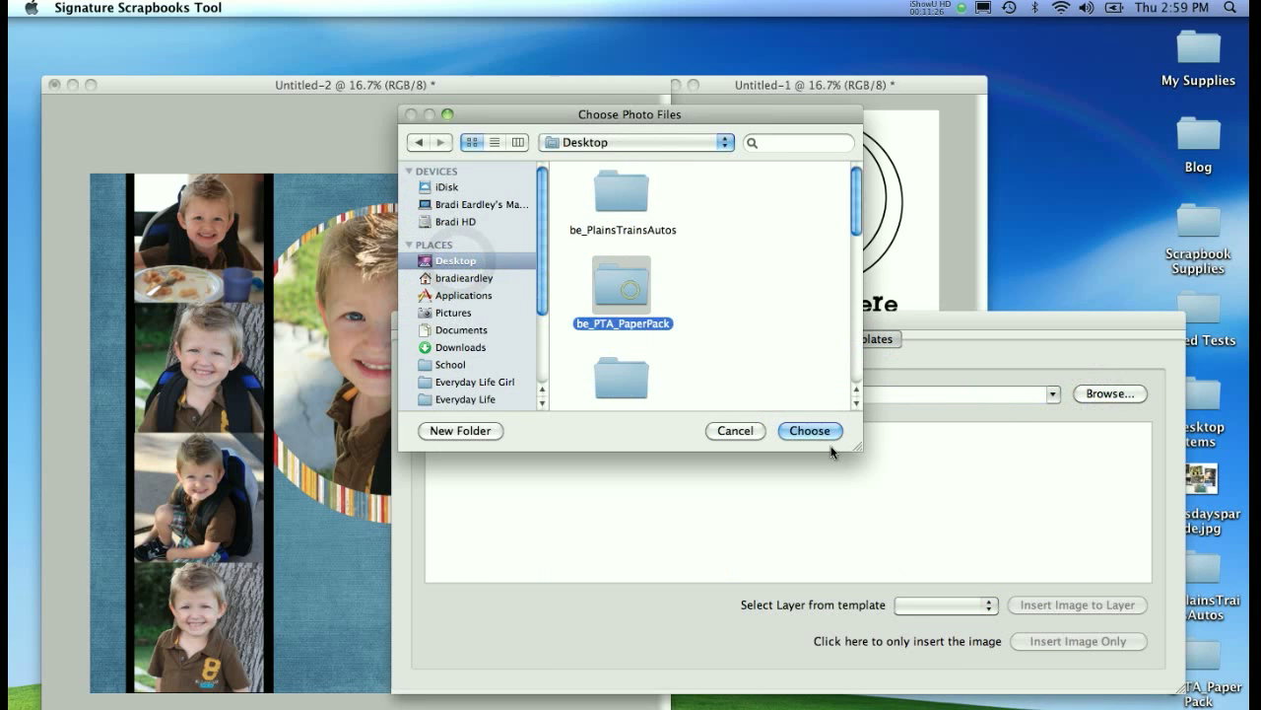
left_click(818, 432)
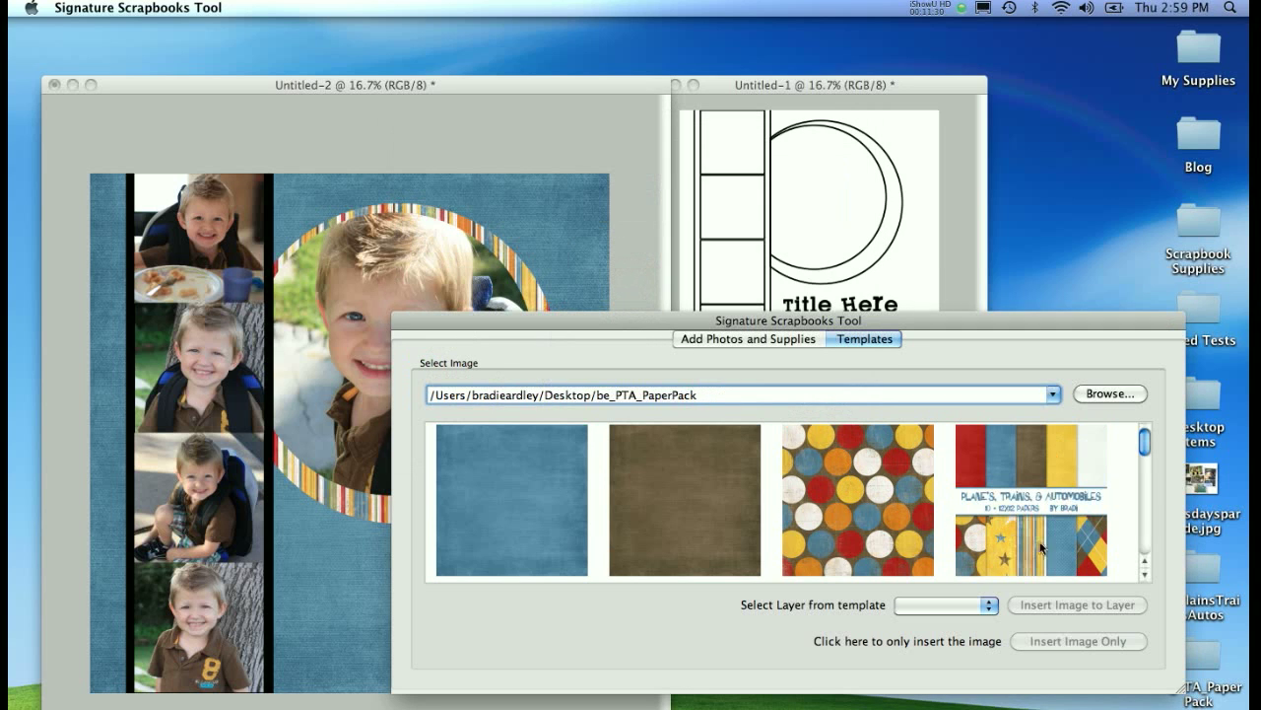
left_click(1145, 574)
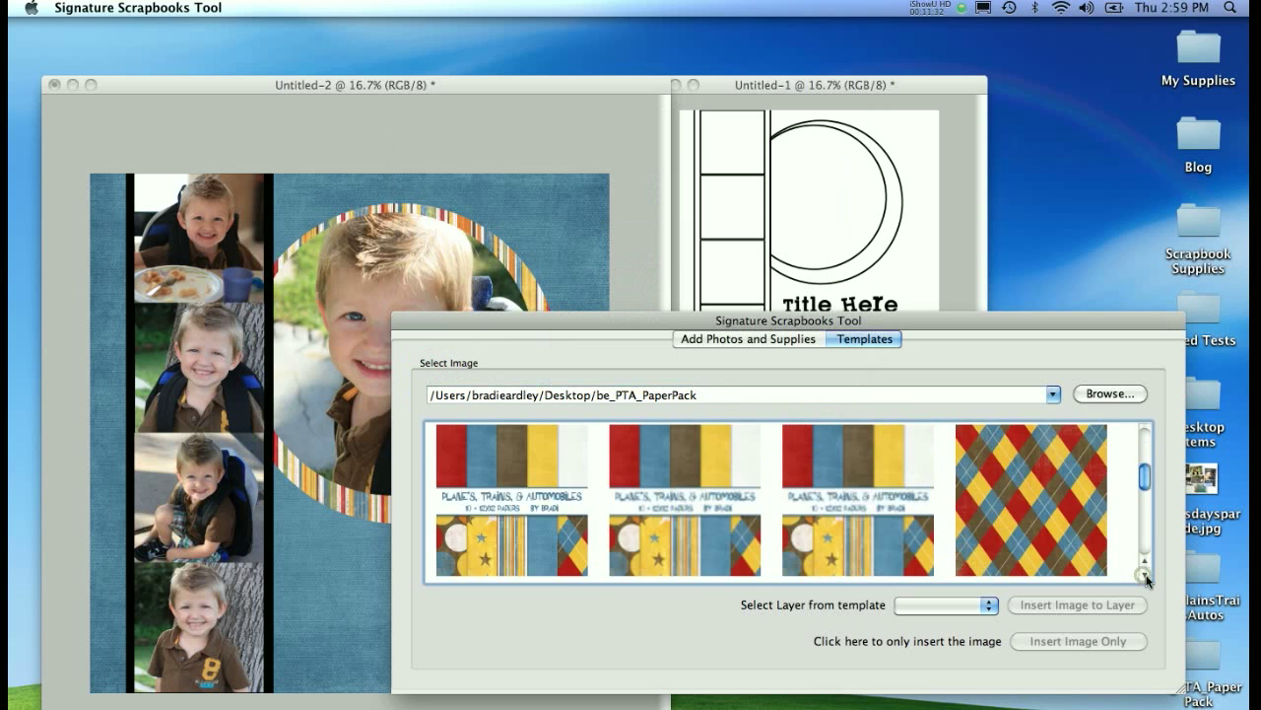
left_click(1145, 573)
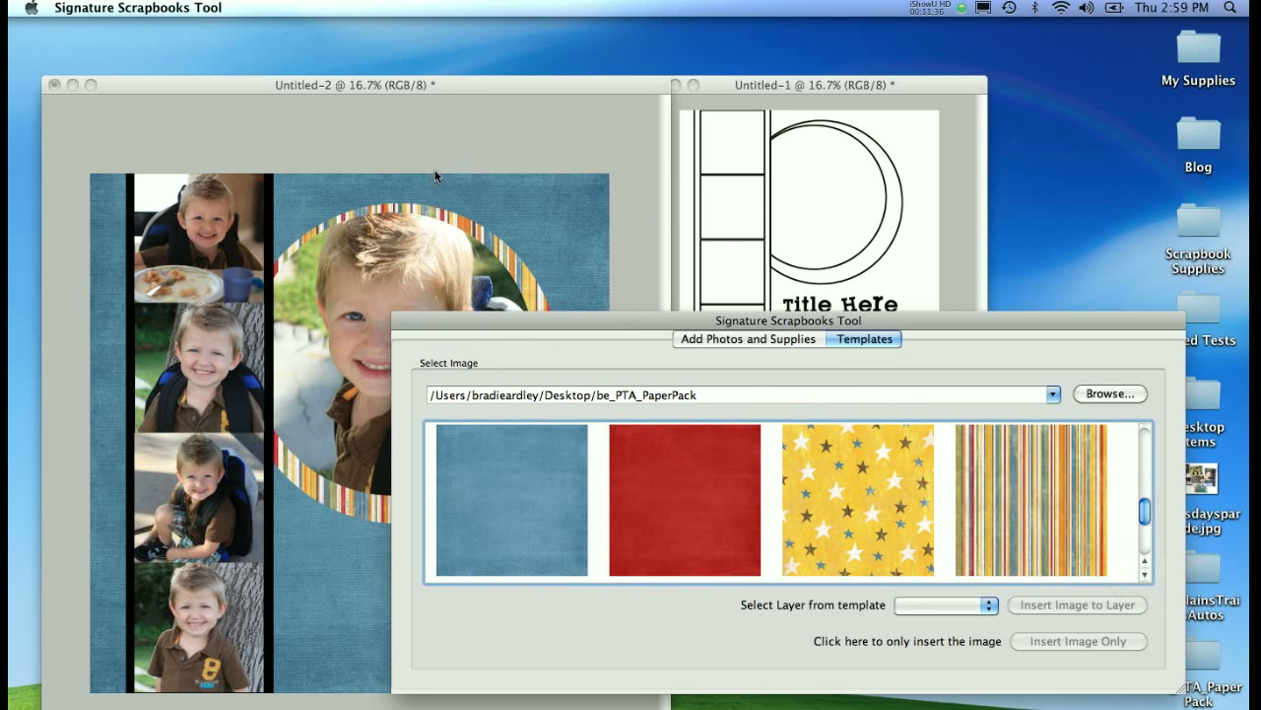
- Select the black Shape 1 strip in Photoshop, and use the Signature Scrapbooks Tool to insert the solid red paper into that layer
left_click(456, 87)
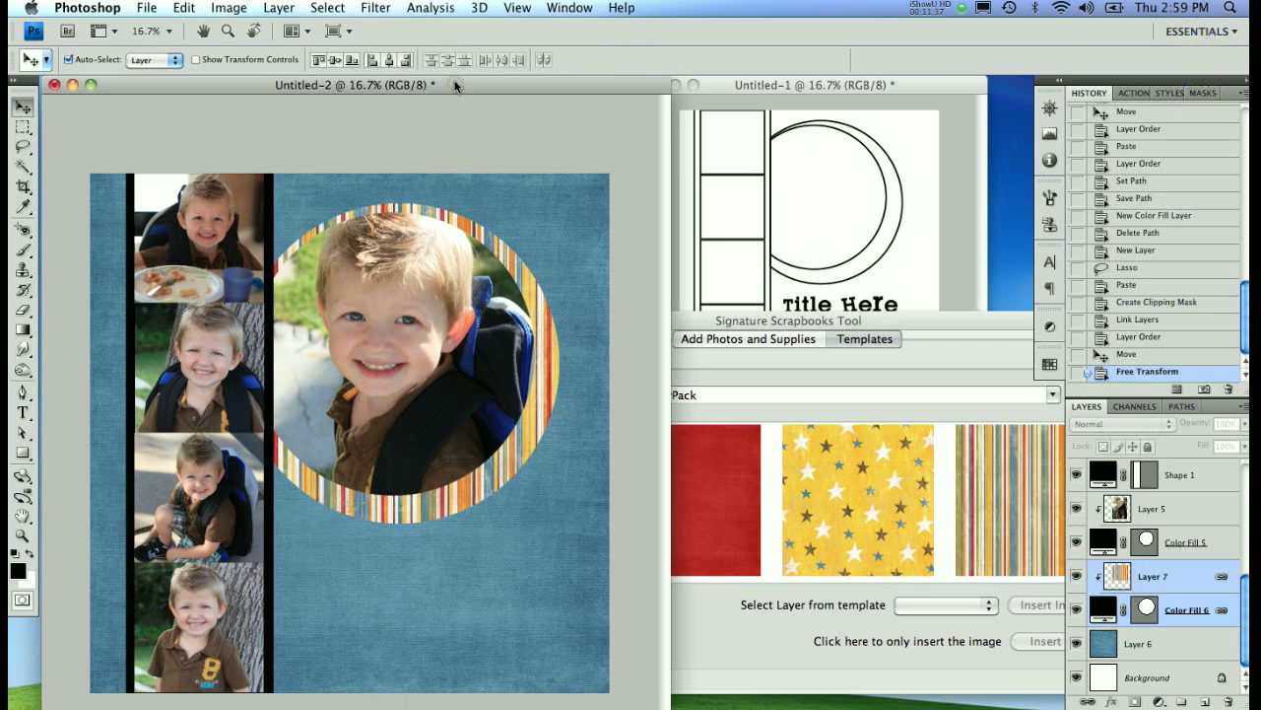
left_click(265, 254)
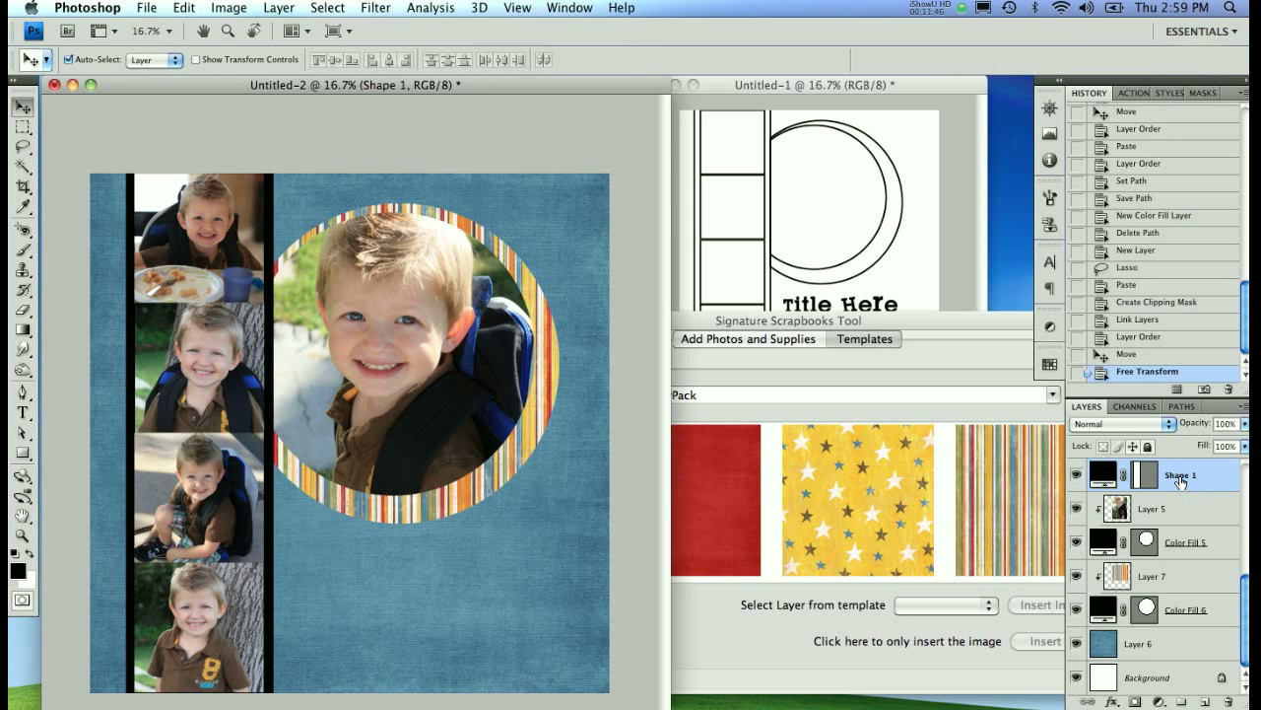
left_click(877, 323)
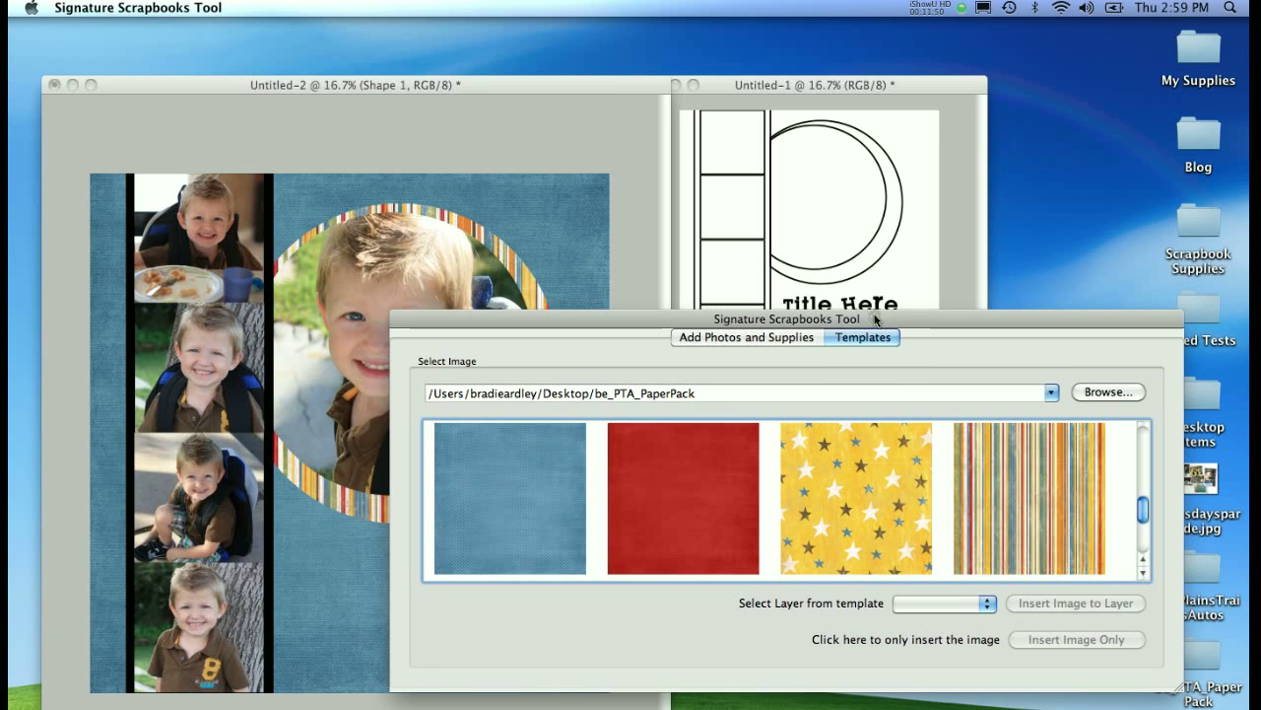
left_click(701, 500)
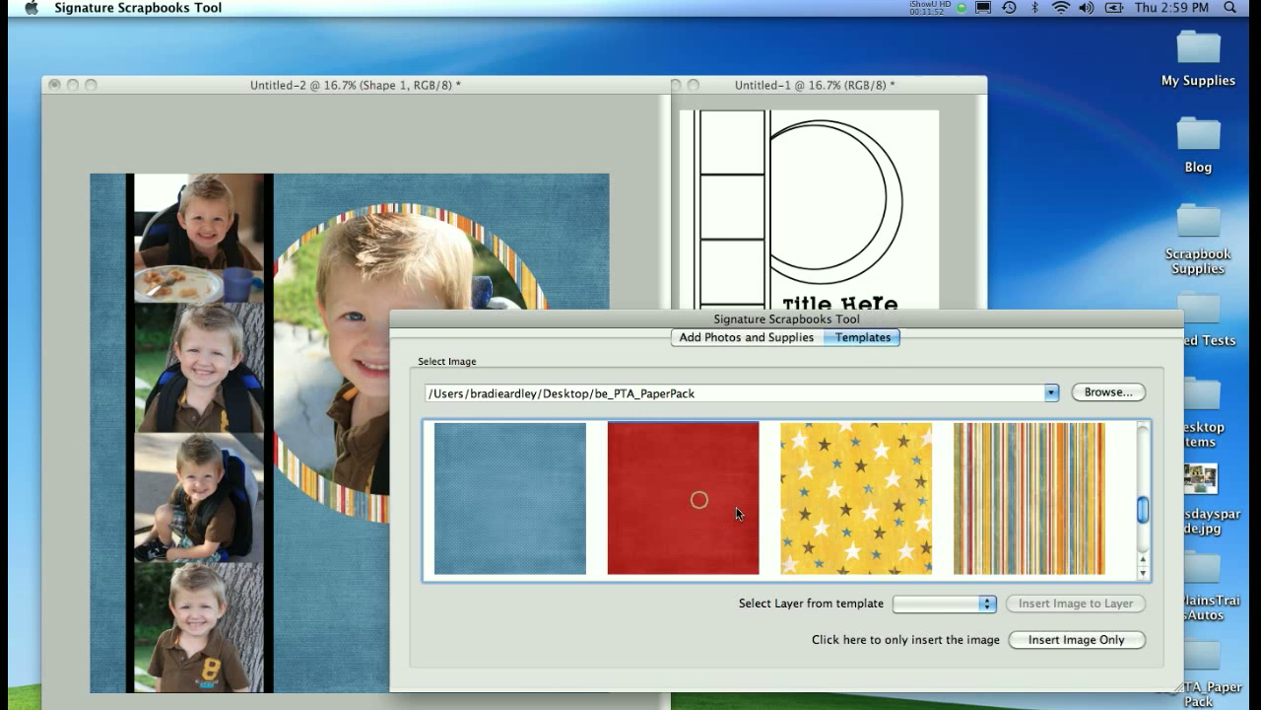
left_click(931, 602)
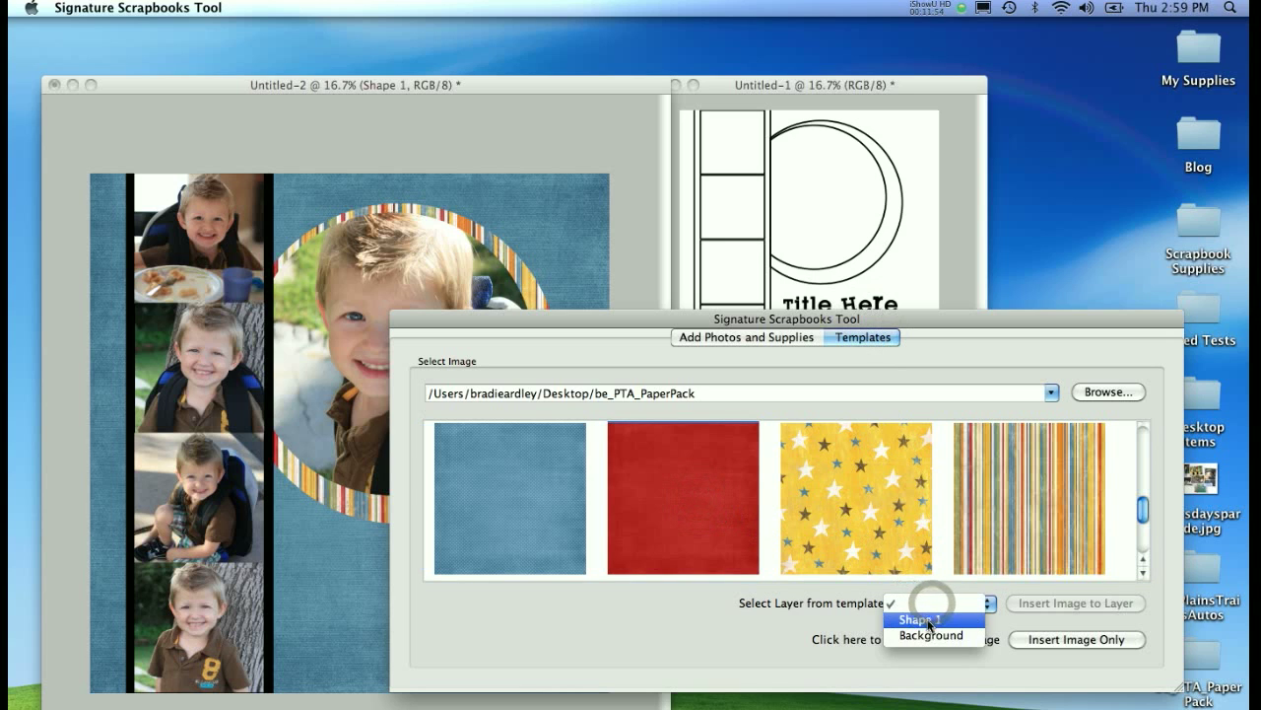
left_click(931, 620)
left_click(1059, 607)
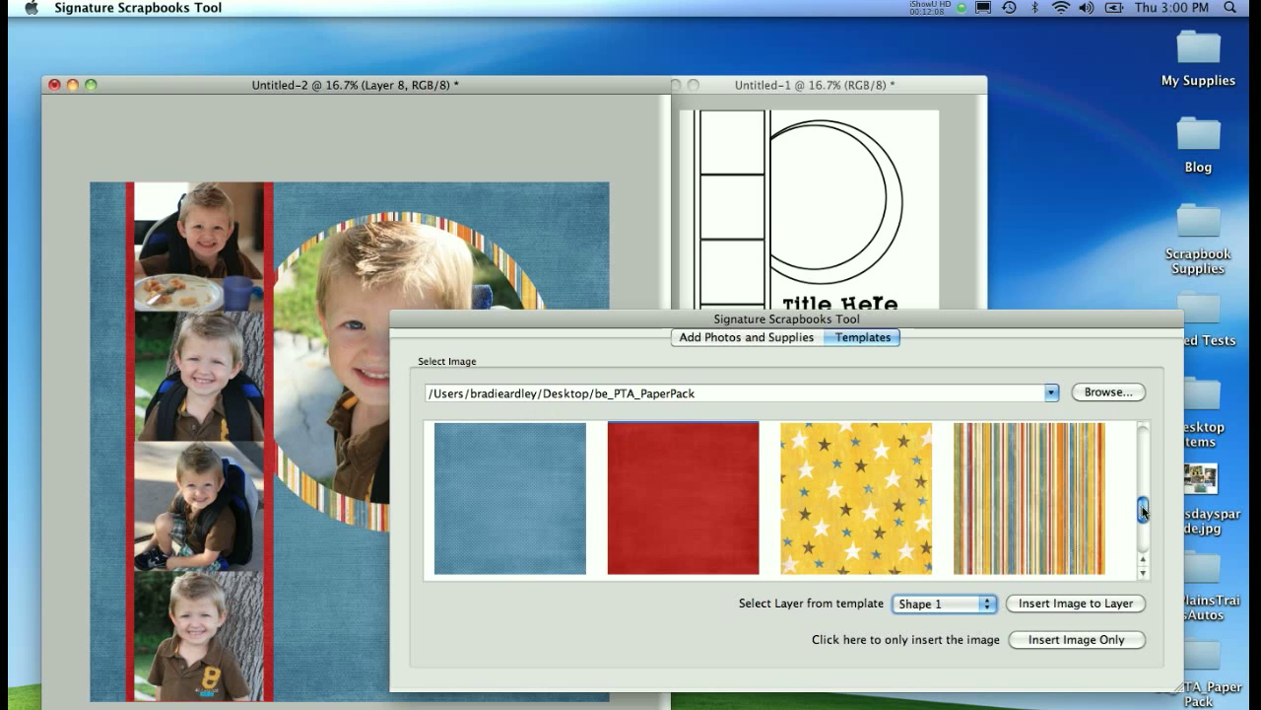
- Try the solid white paper in the Shape 1 layer, and delete the red and white paper layers in Photoshop
left_click_drag(1143, 510, 1145, 547)
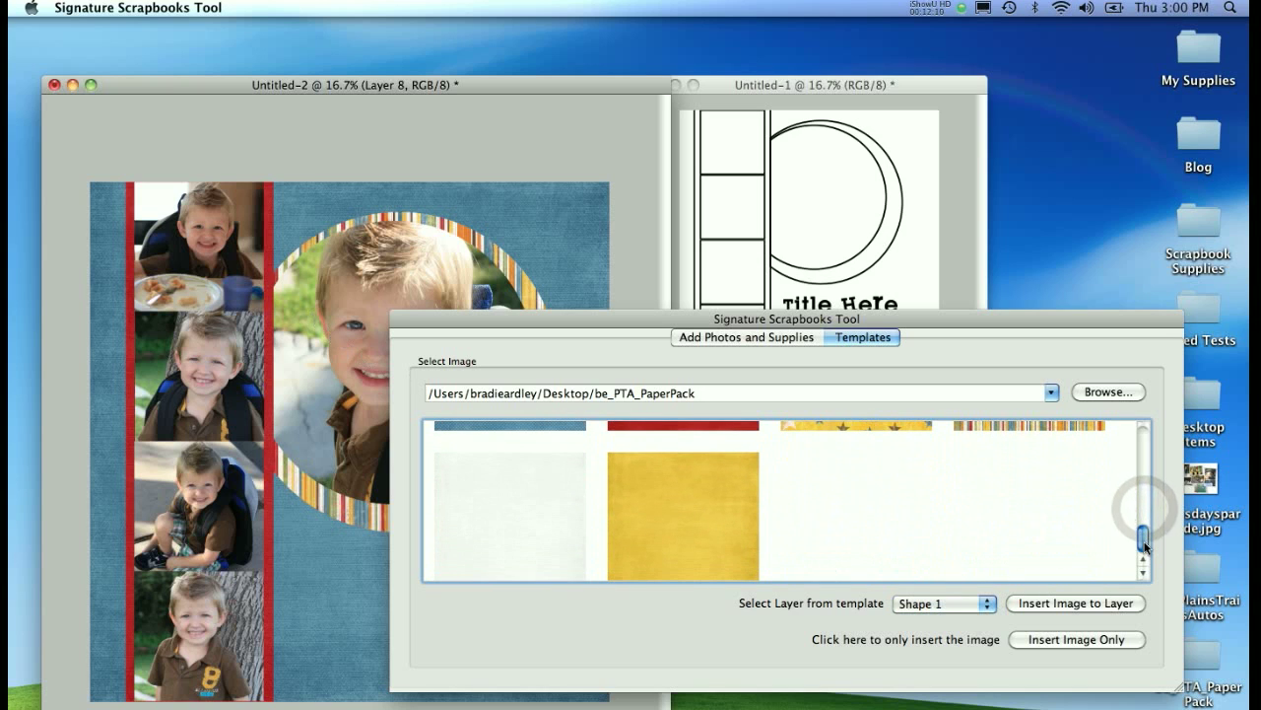
left_click(513, 512)
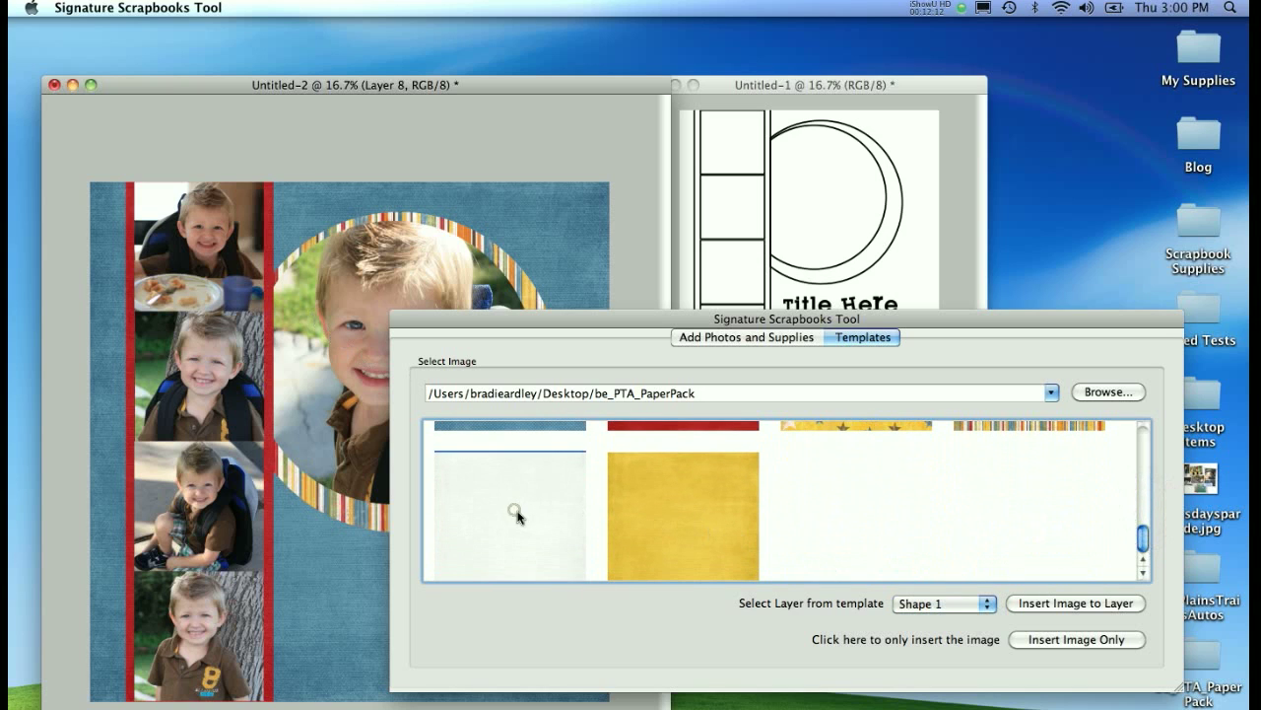
left_click(1031, 605)
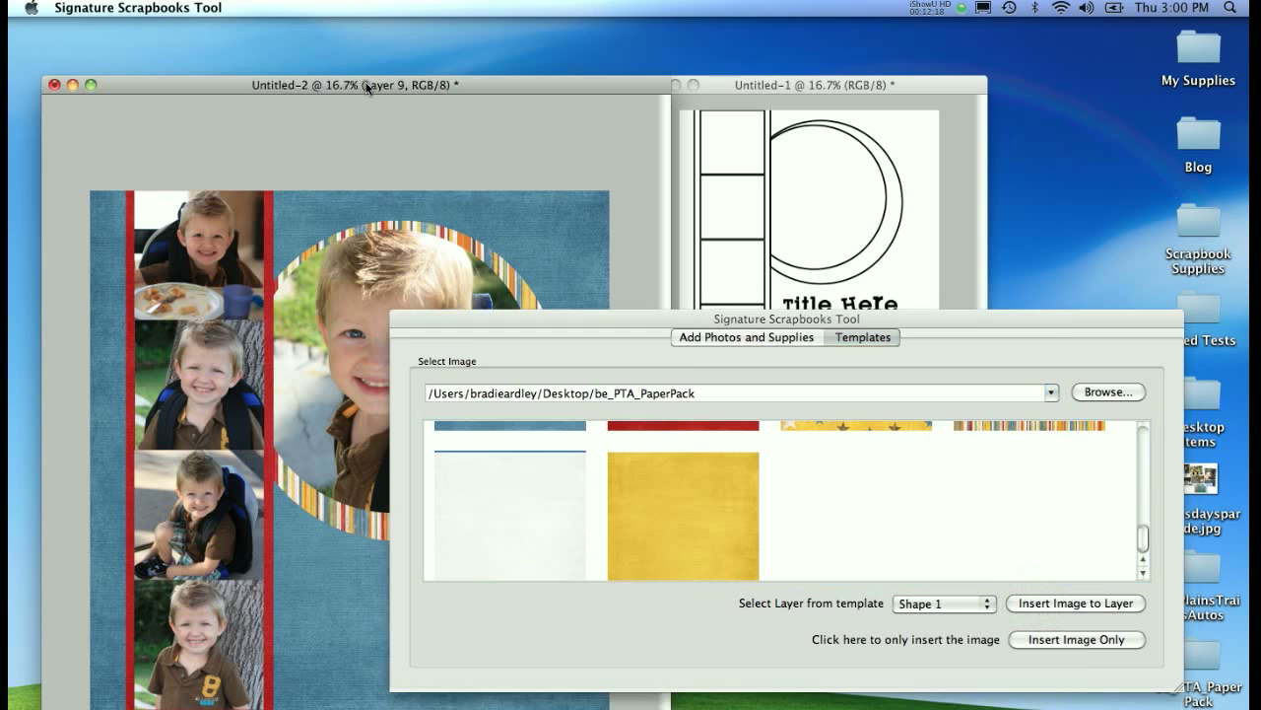
left_click(367, 87)
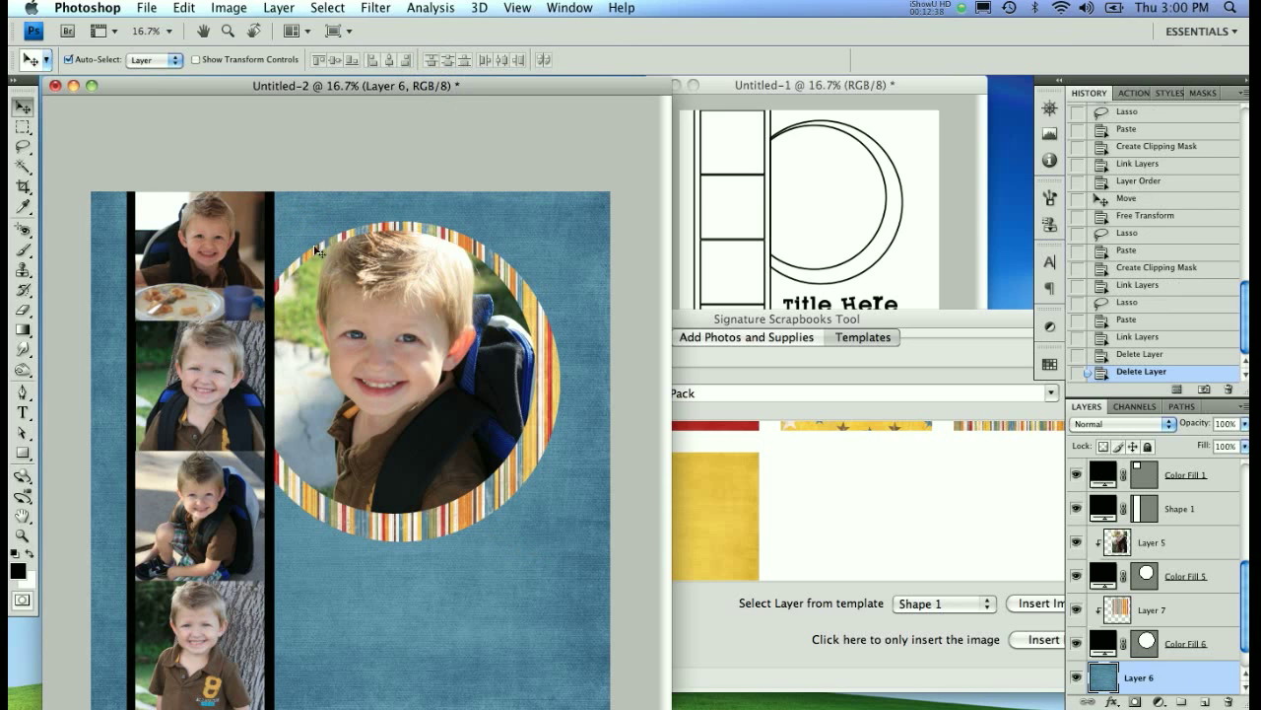
- Add a two-line text title below the striped circle with the child's name in possessive form and "1st Day"
left_click(21, 412)
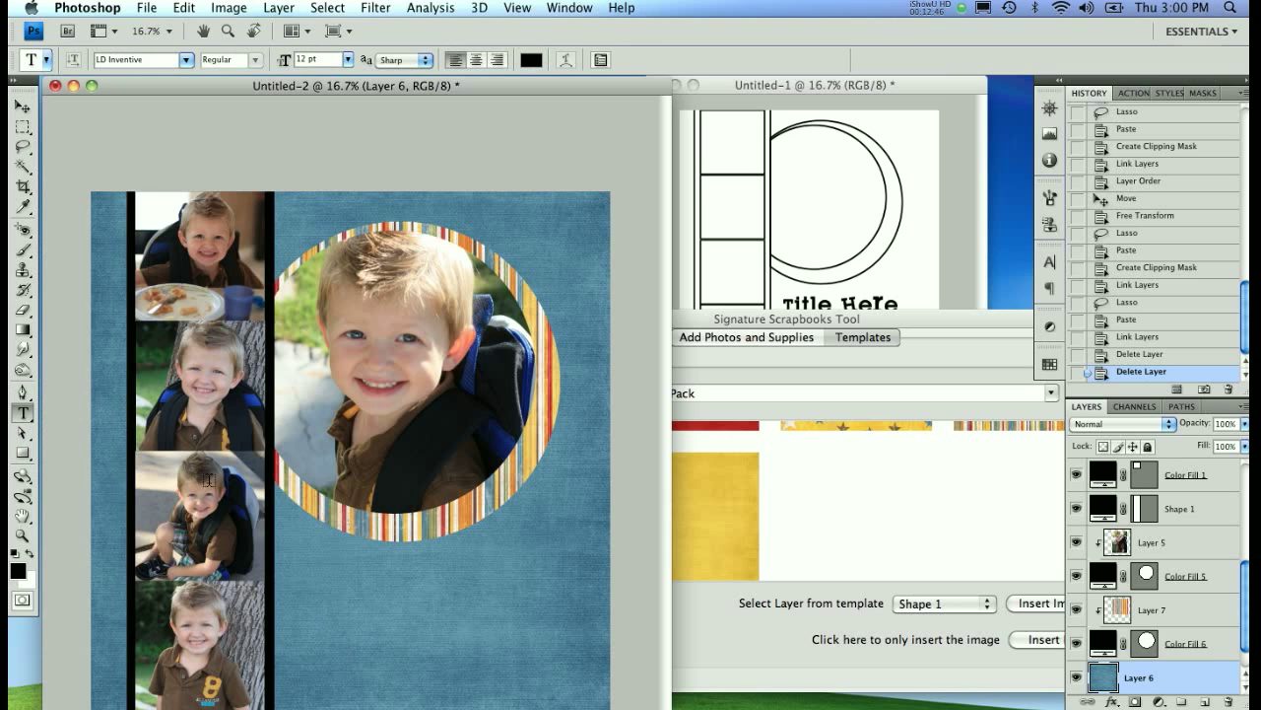
left_click(323, 568)
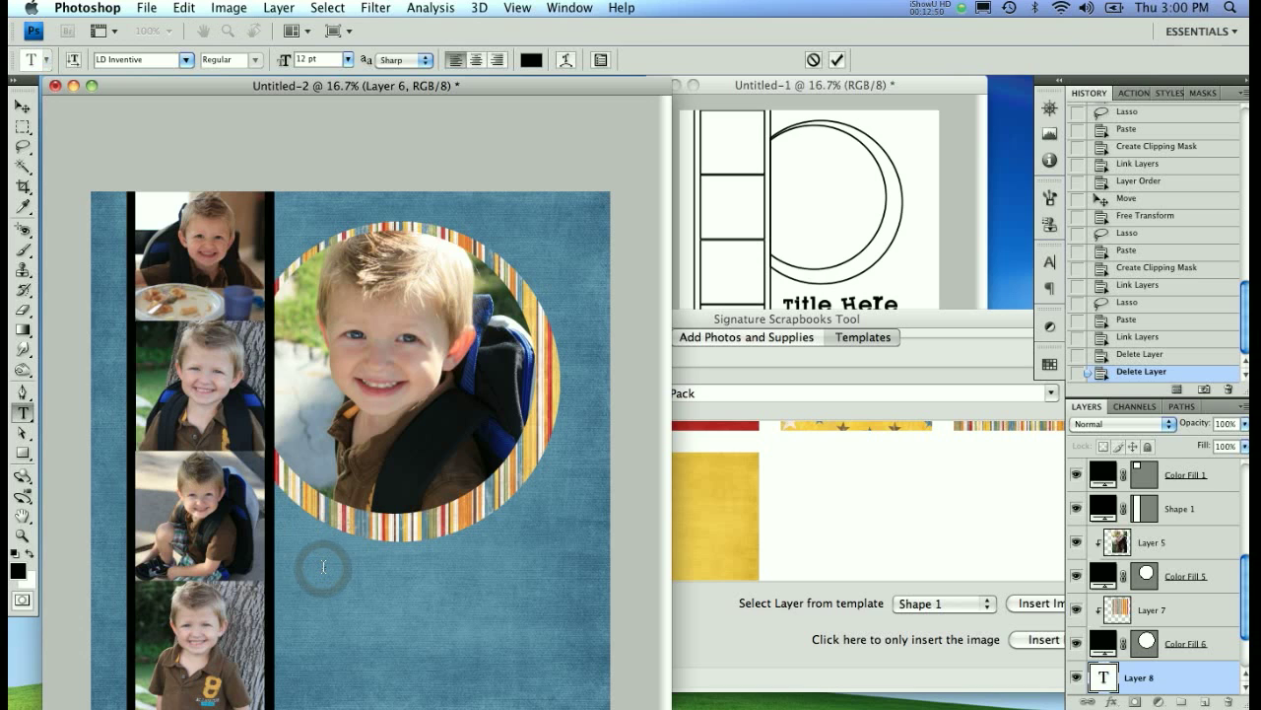
type("Kason's")
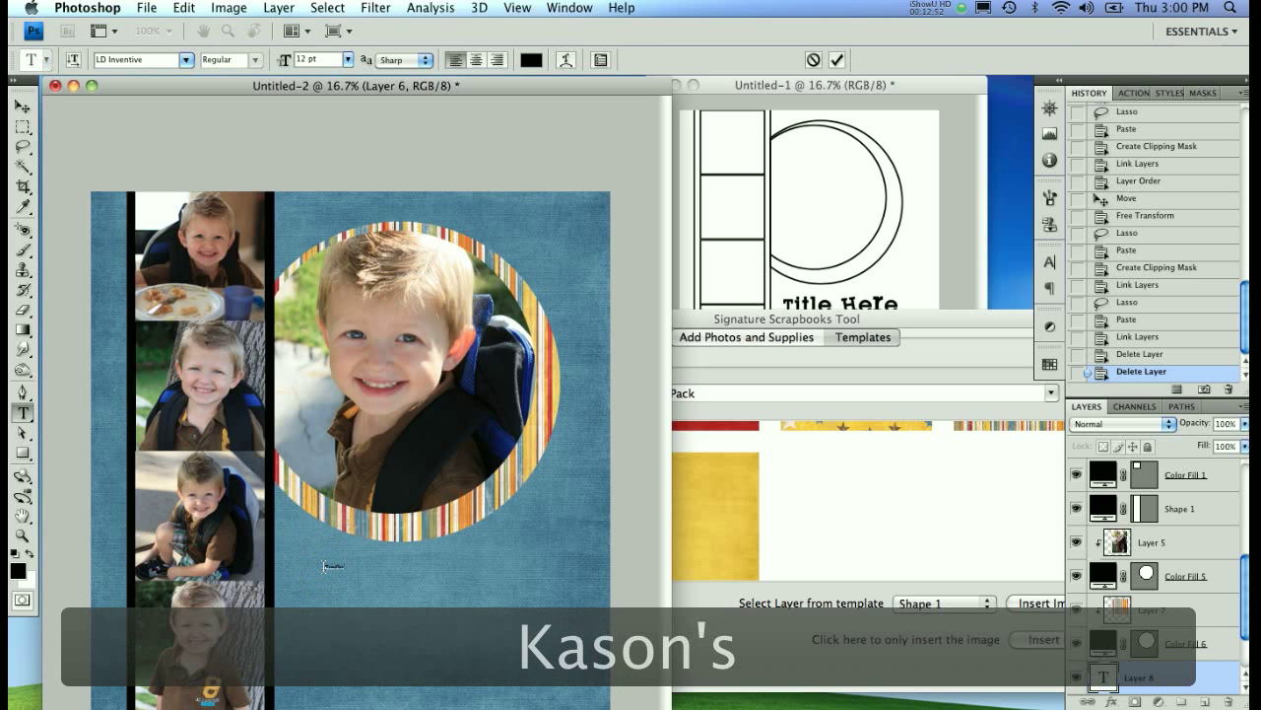
type("1st Day")
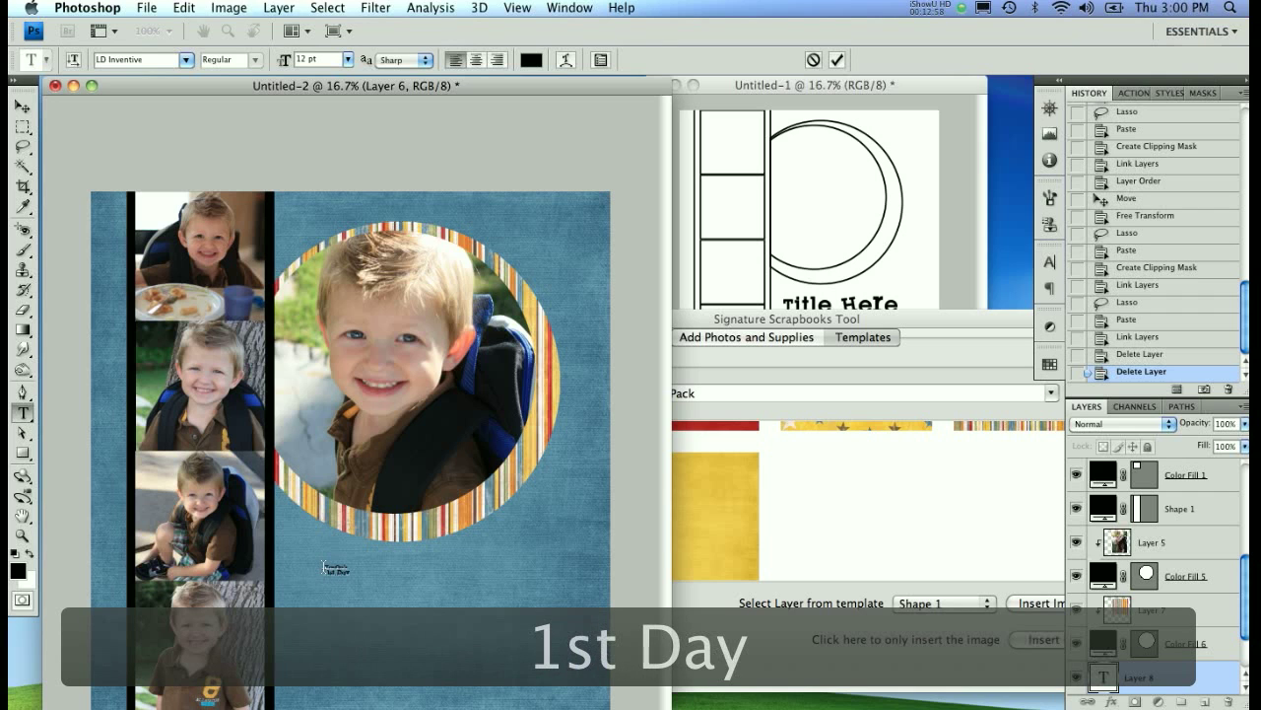
left_click(837, 59)
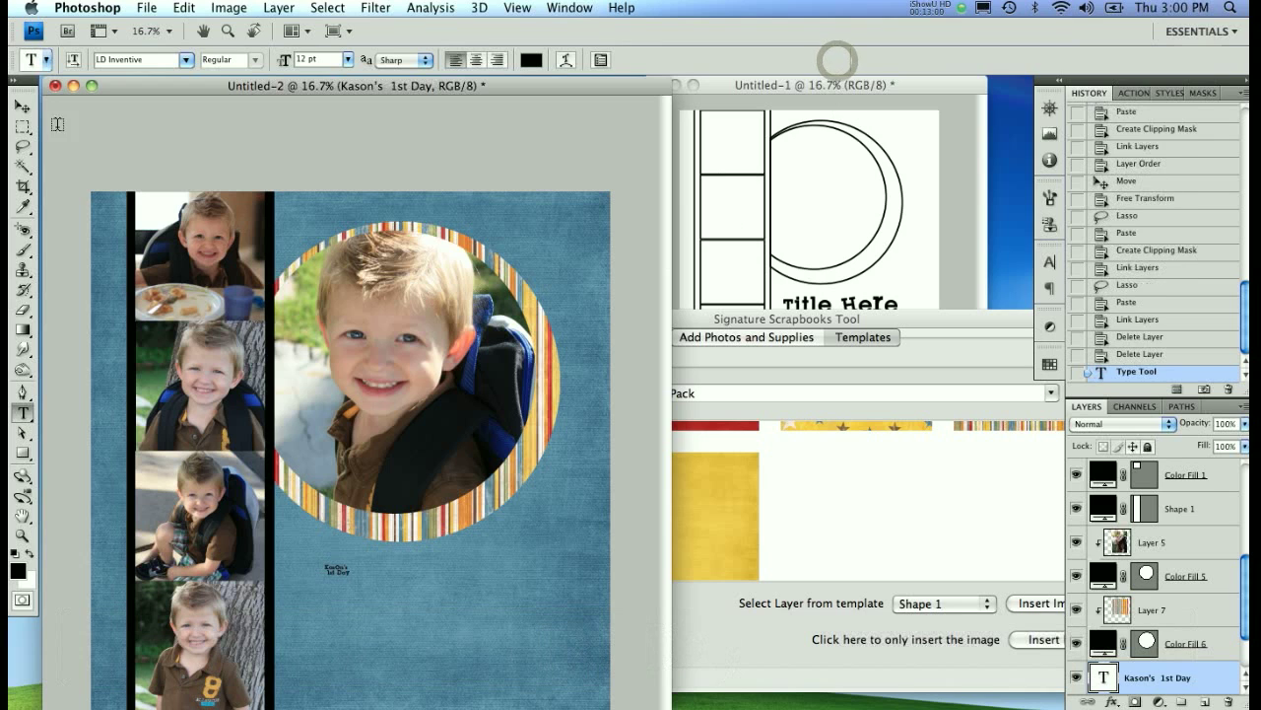
- Enlarge the title to fit just under the circle photo and move its layer above Layer 5, directly below Shape 1
left_click(21, 105)
key("super+t")
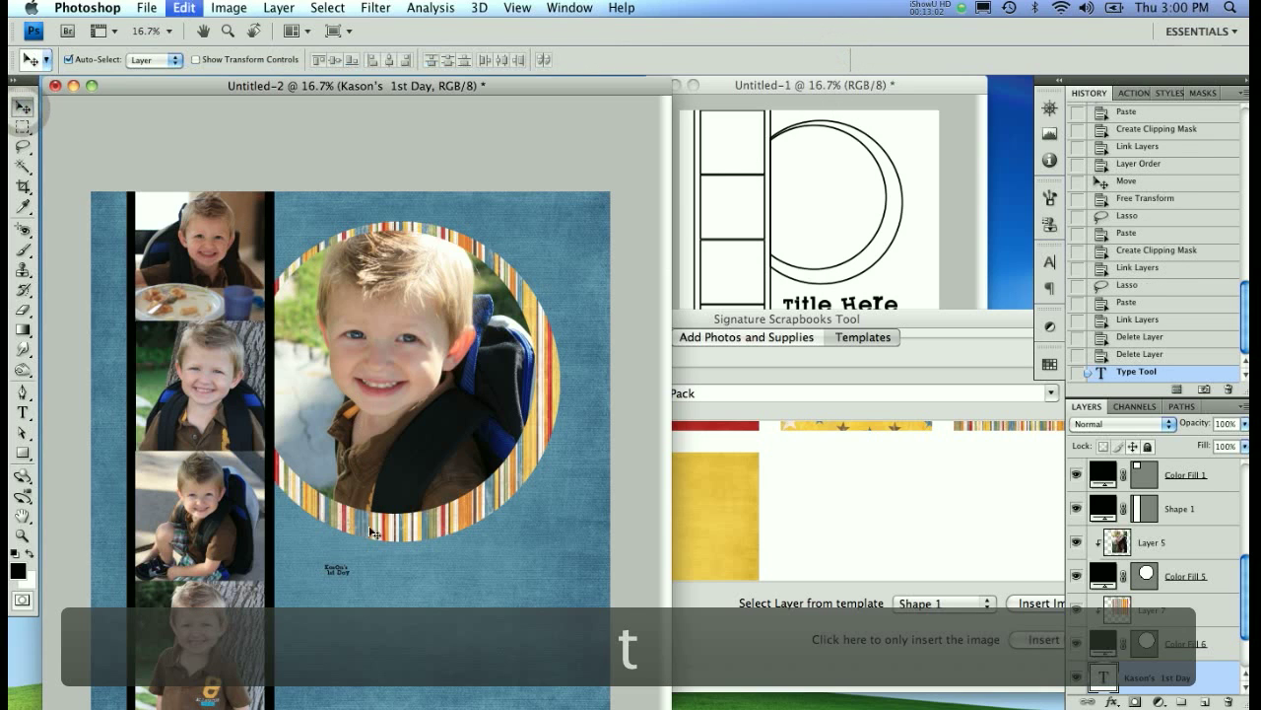
left_click_drag(351, 575, 520, 658)
left_click_drag(436, 586, 434, 555)
key("Return")
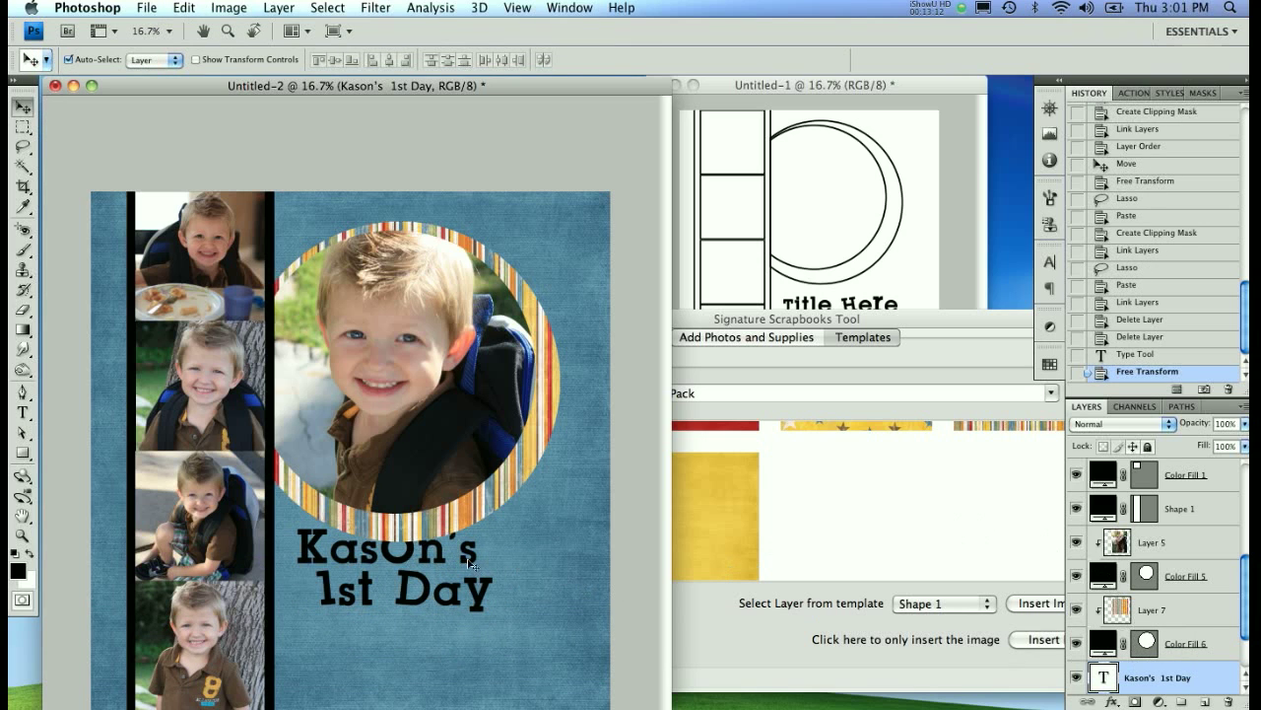
left_click_drag(1141, 678, 1143, 533)
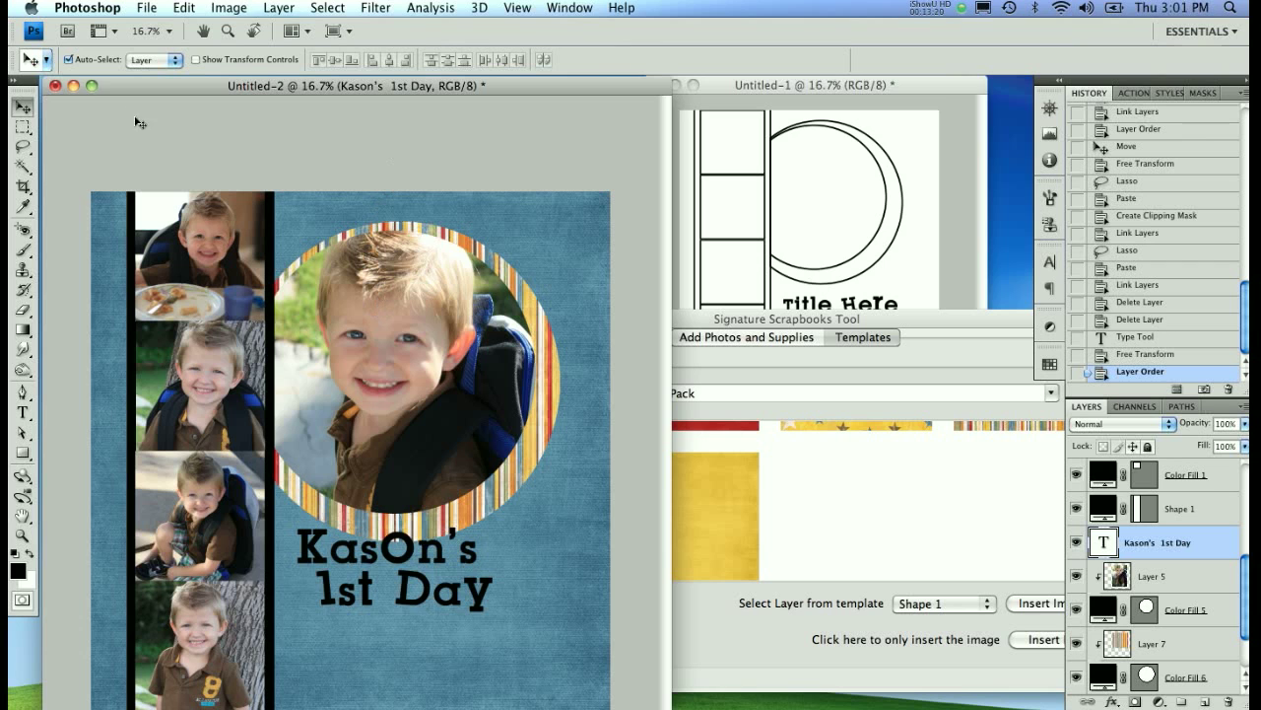
- Add a text box across the blue area below the title and fill it with several lines of placeholder journaling text at 12 pt
left_click(91, 86)
left_click_drag(565, 621, 676, 684)
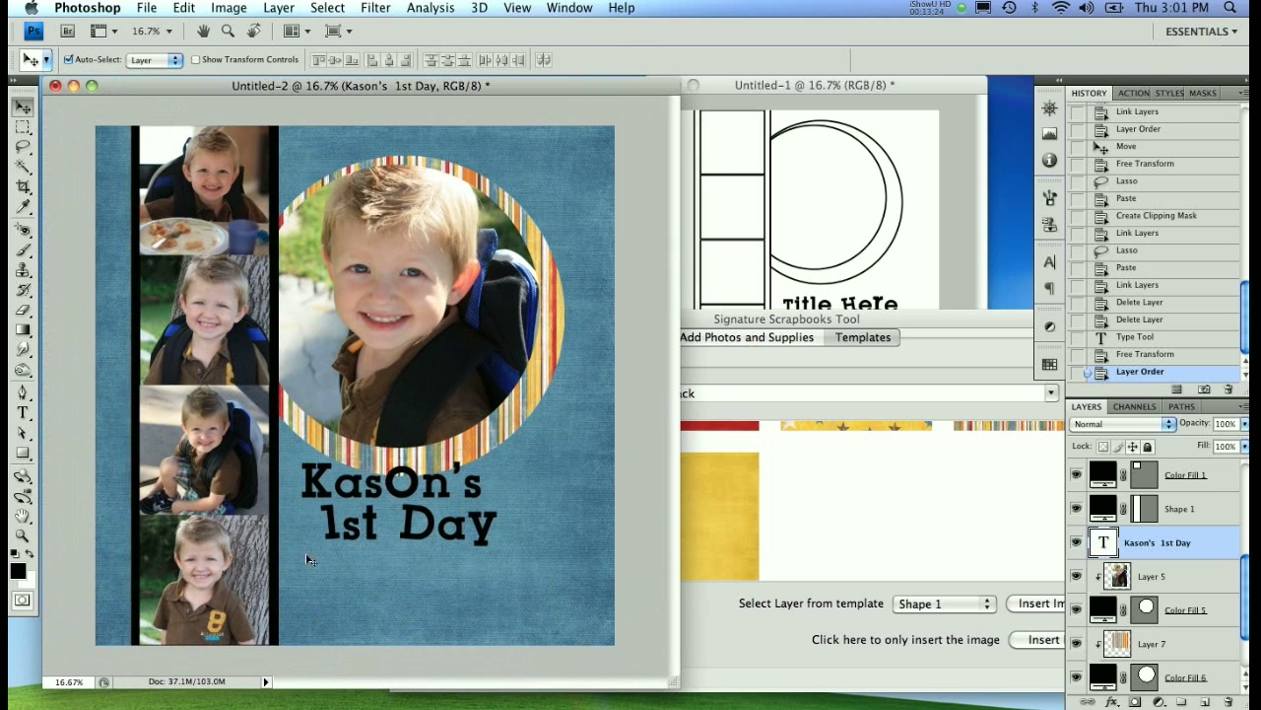
left_click(22, 412)
left_click_drag(295, 552, 601, 628)
left_click_drag(593, 631, 592, 638)
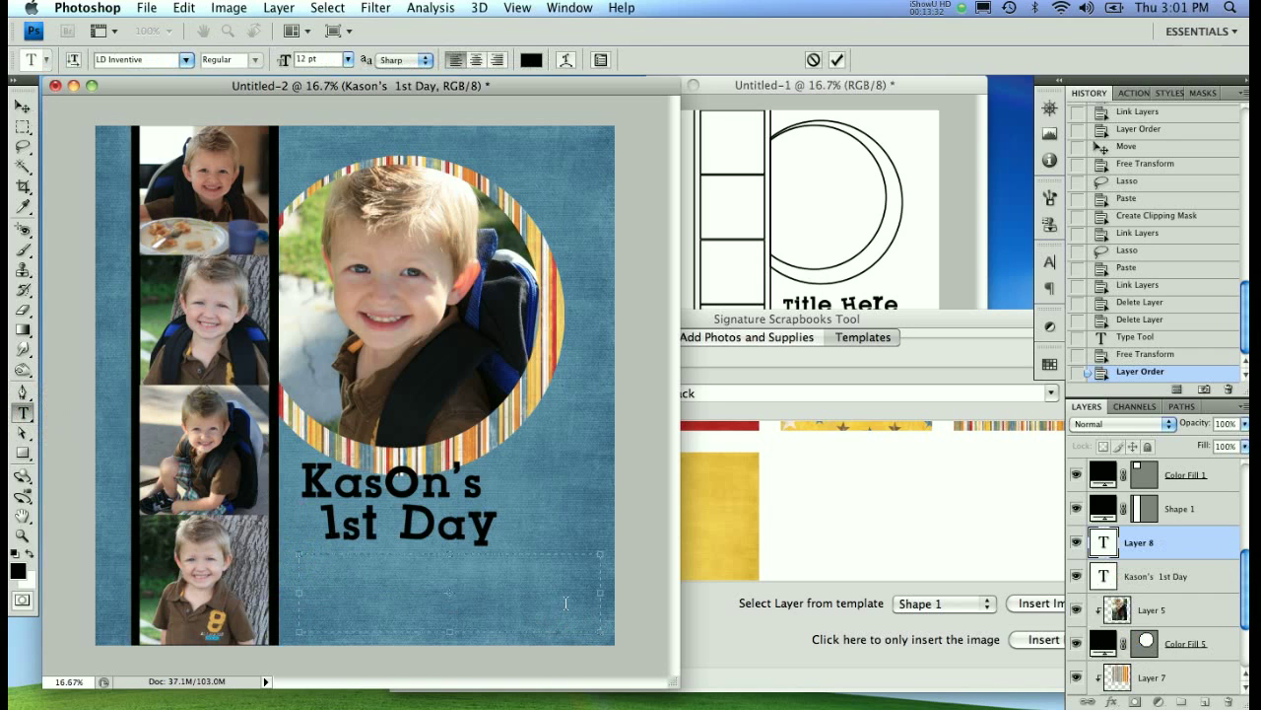
type("fjdklaj;f lkdja fl;kjf dlkasjf ldk")
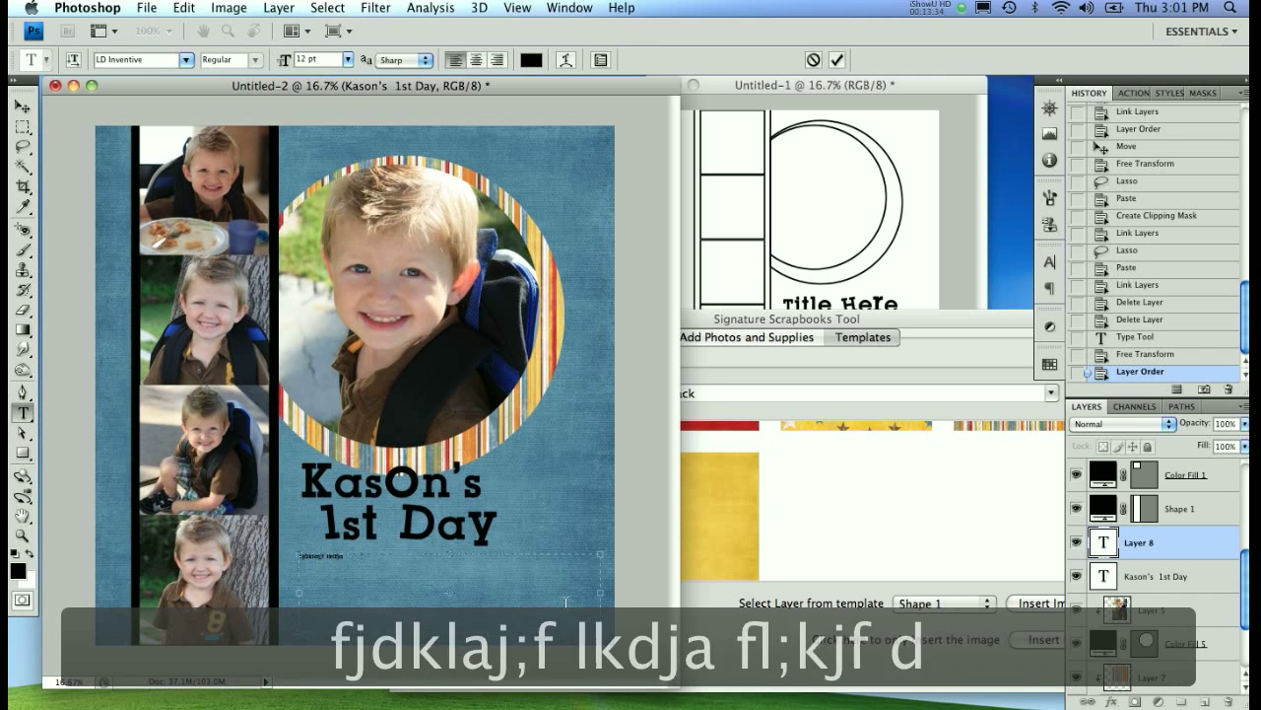
type("sa;lkf jdlkasfj d;lakfj dla,fjdl")
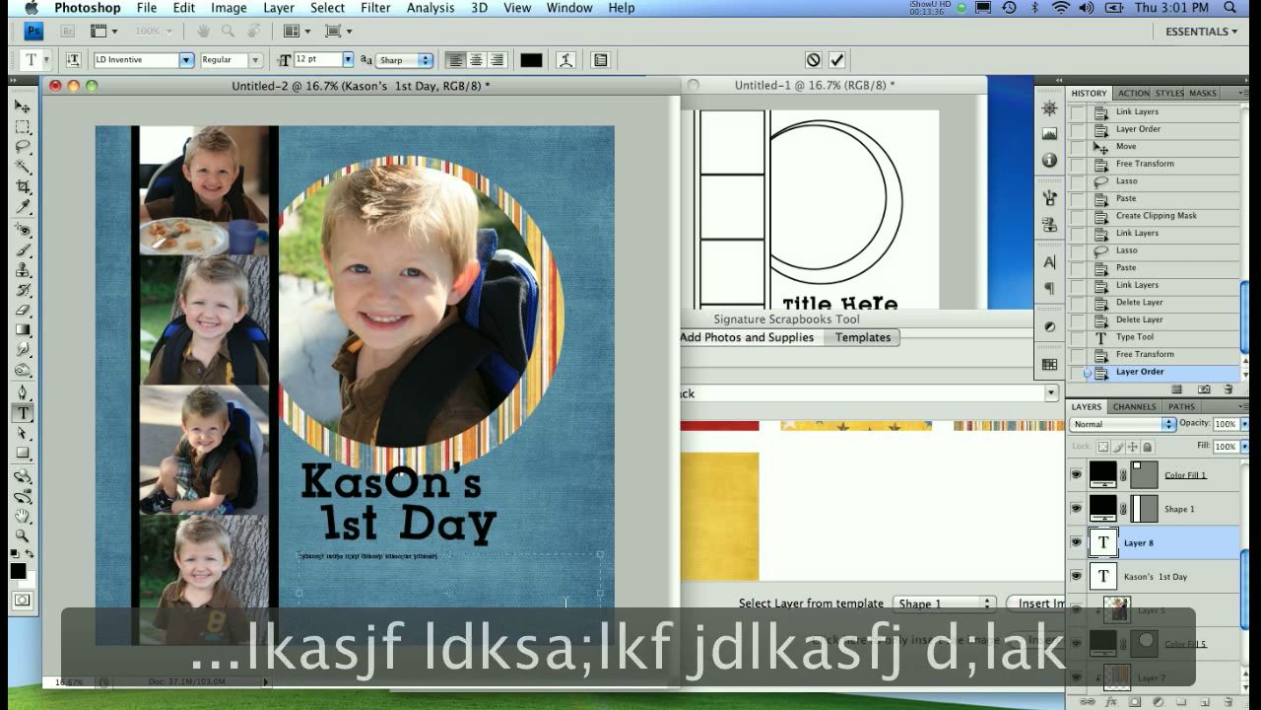
type("kajfdlak;fj dlska fjdlafdf djalkf djalkfj")
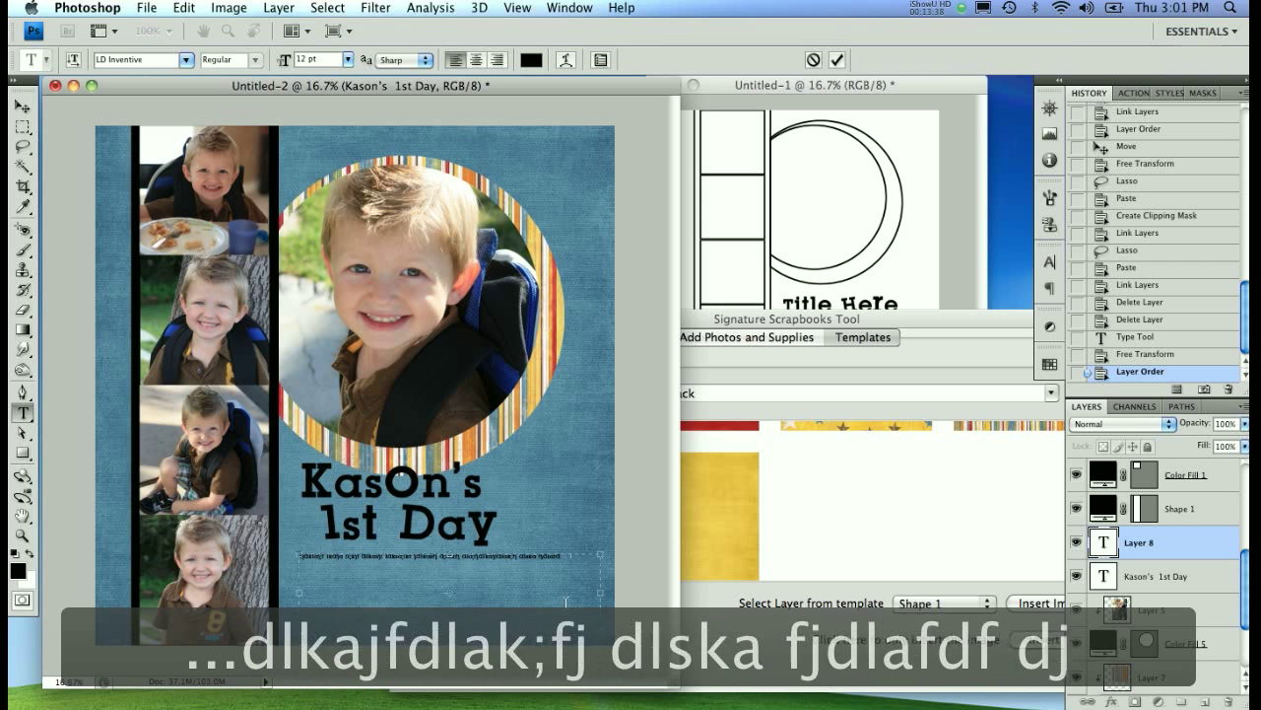
type("dsalfjdlafj dlkajfdlafjdlaf jdlsaf;jdls;fjdlkaf j")
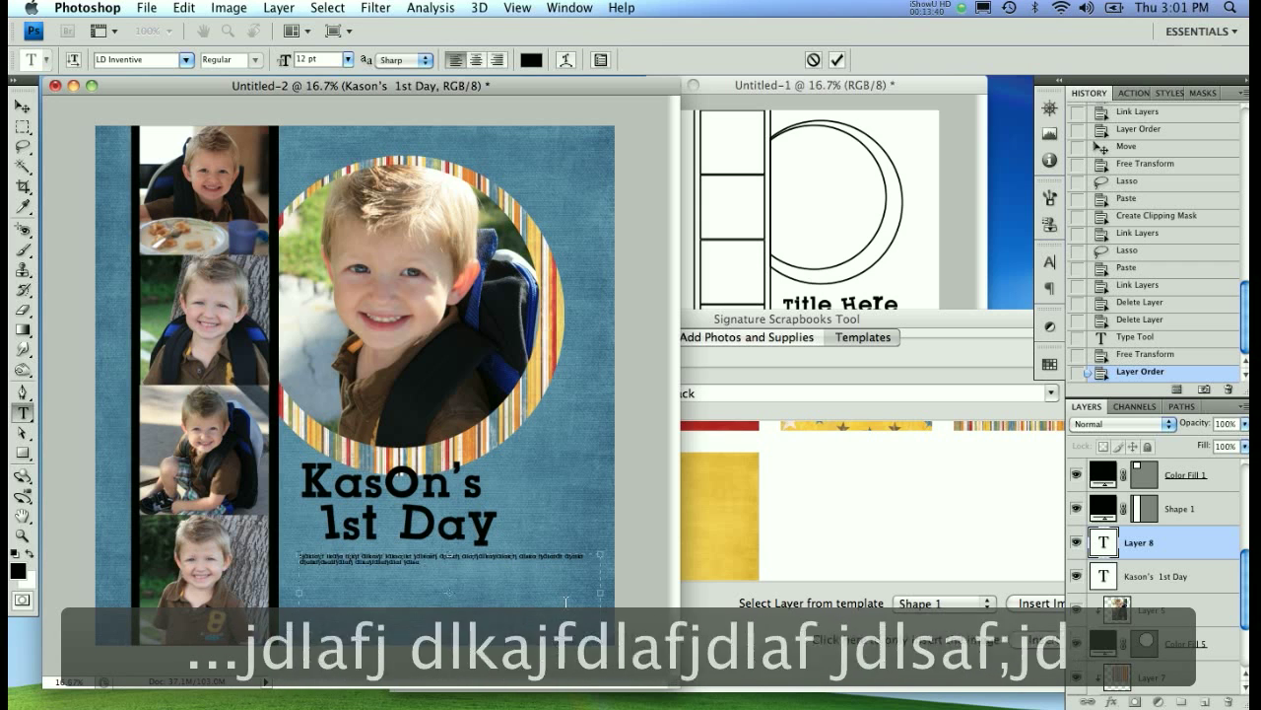
type("dlakfjdlkafjdsl;afjsdfl")
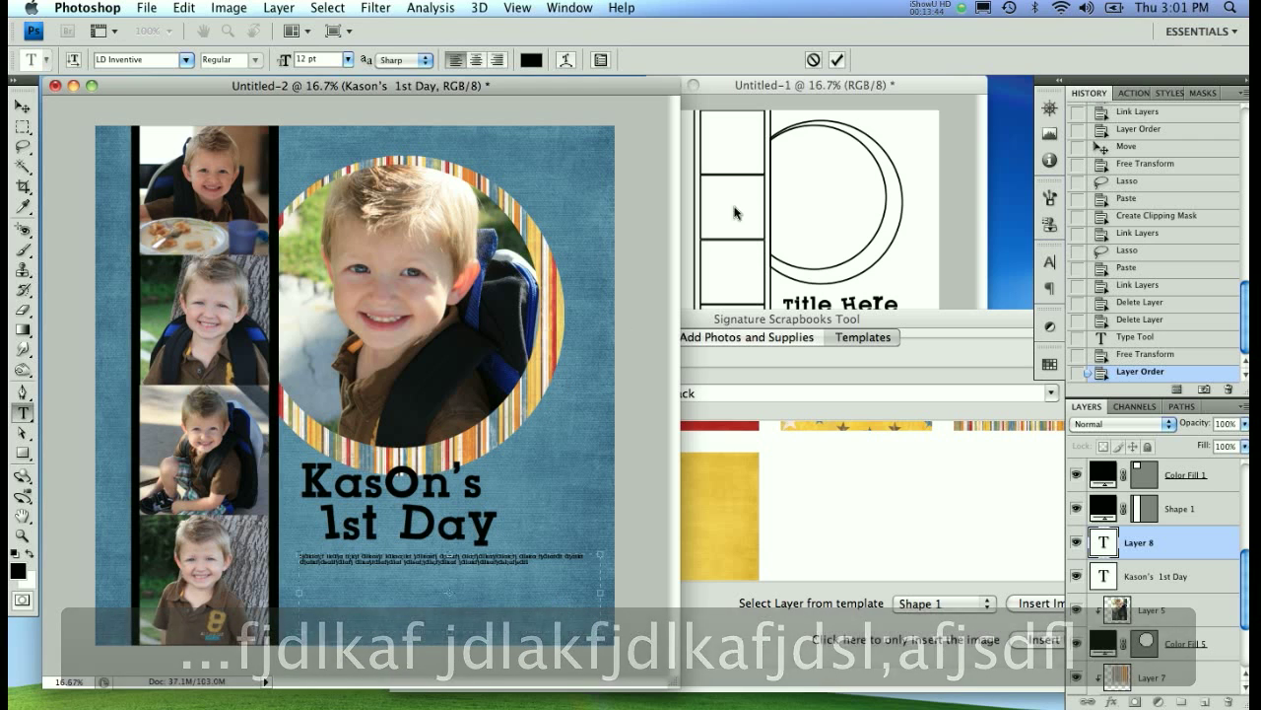
left_click(837, 60)
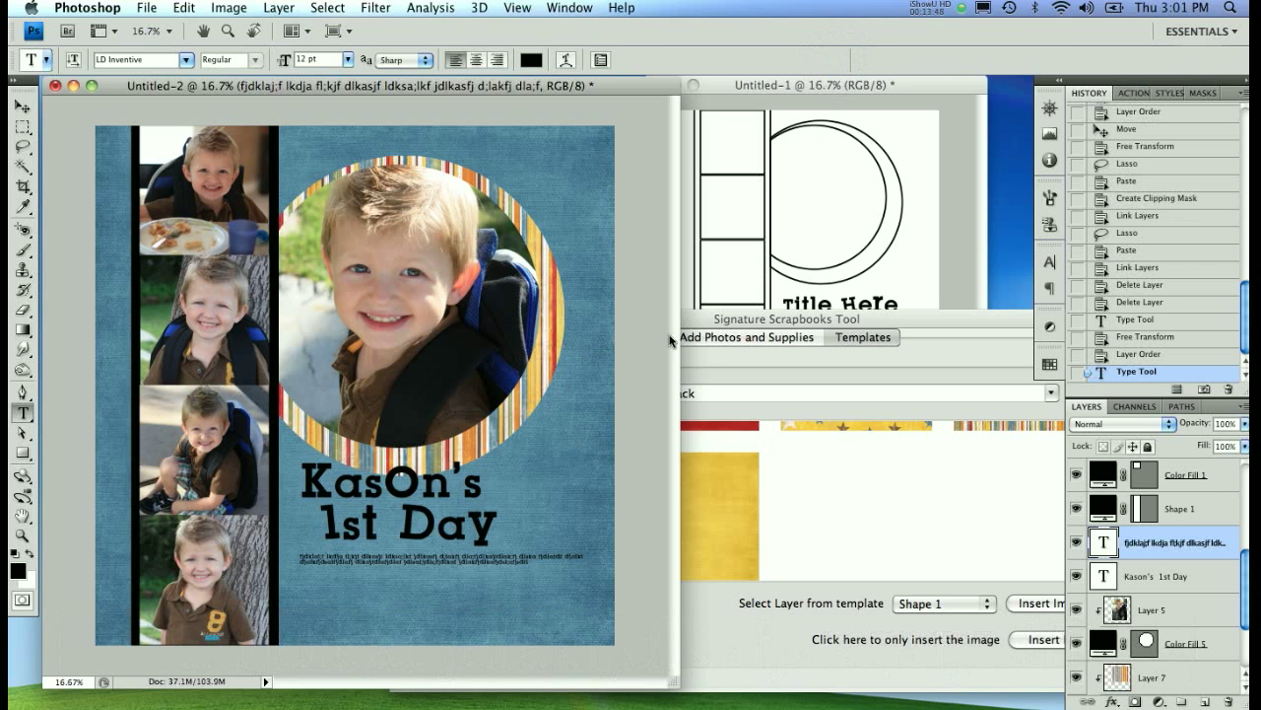
- Switch to the Signature Scrapbooks Tool and load the be_PlainsTrainsAutos folder from the Desktop as the image source for photos and supplies
left_click(725, 328)
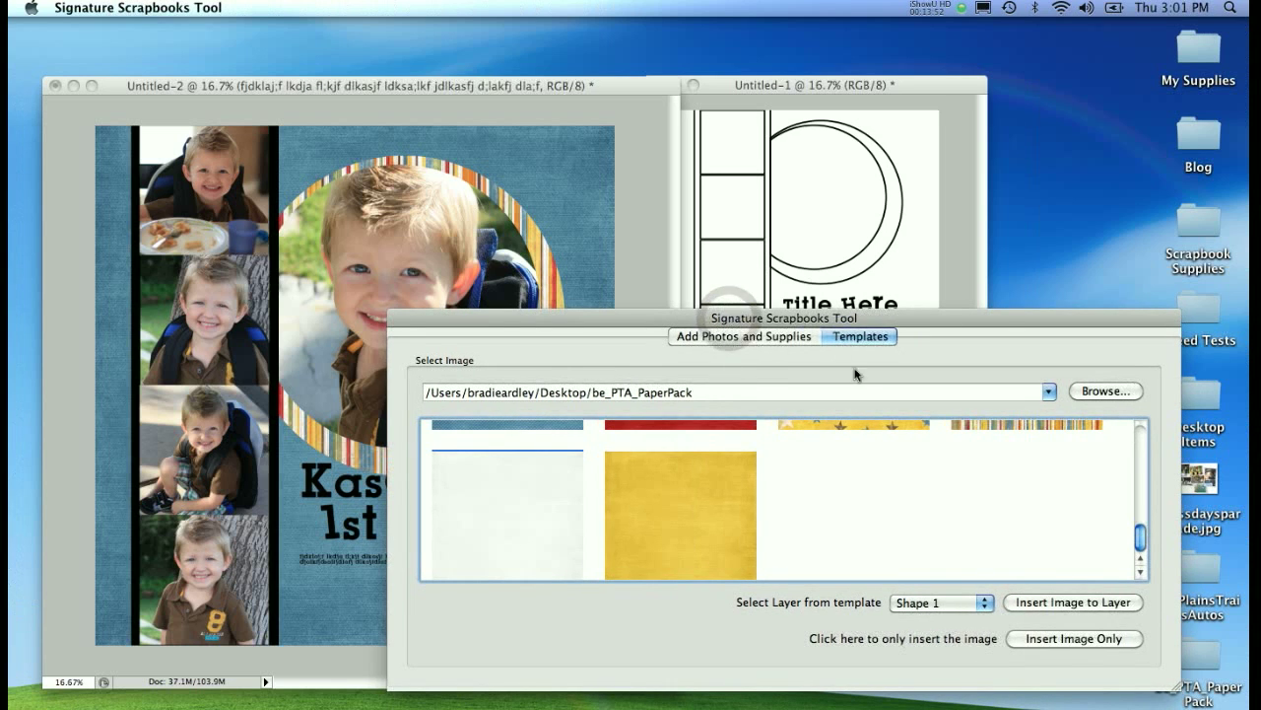
left_click(721, 338)
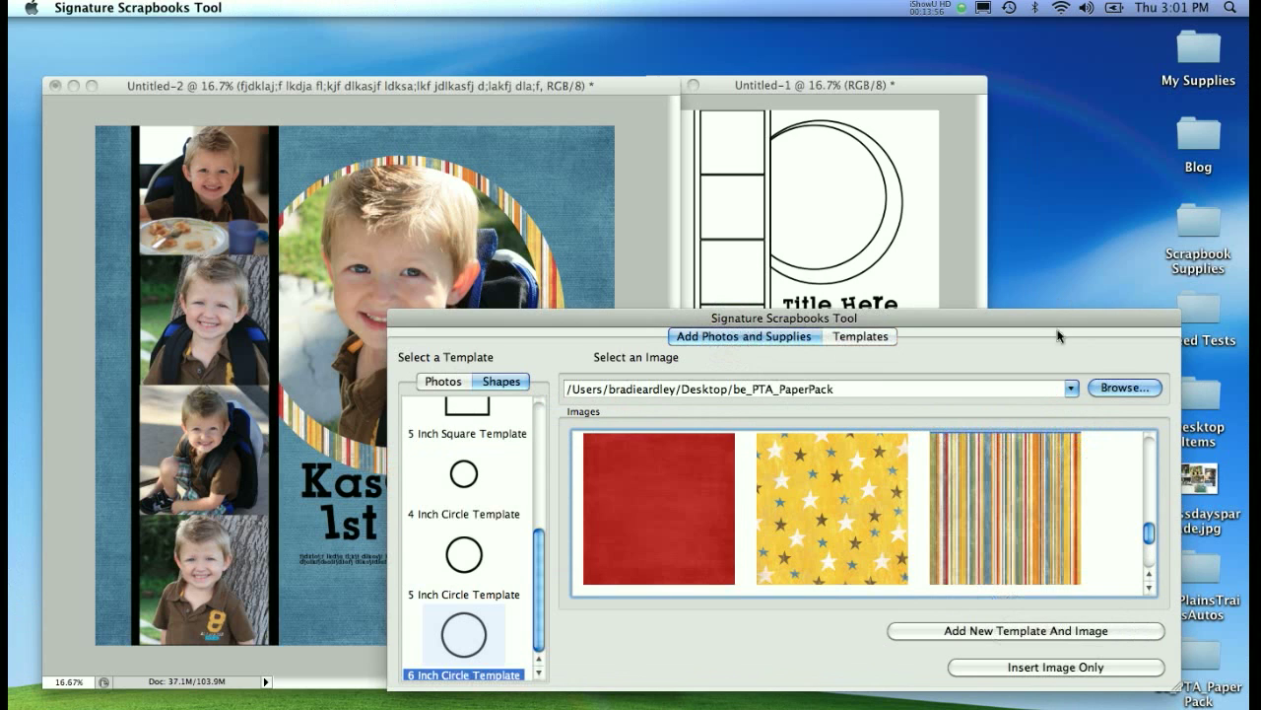
left_click(858, 341)
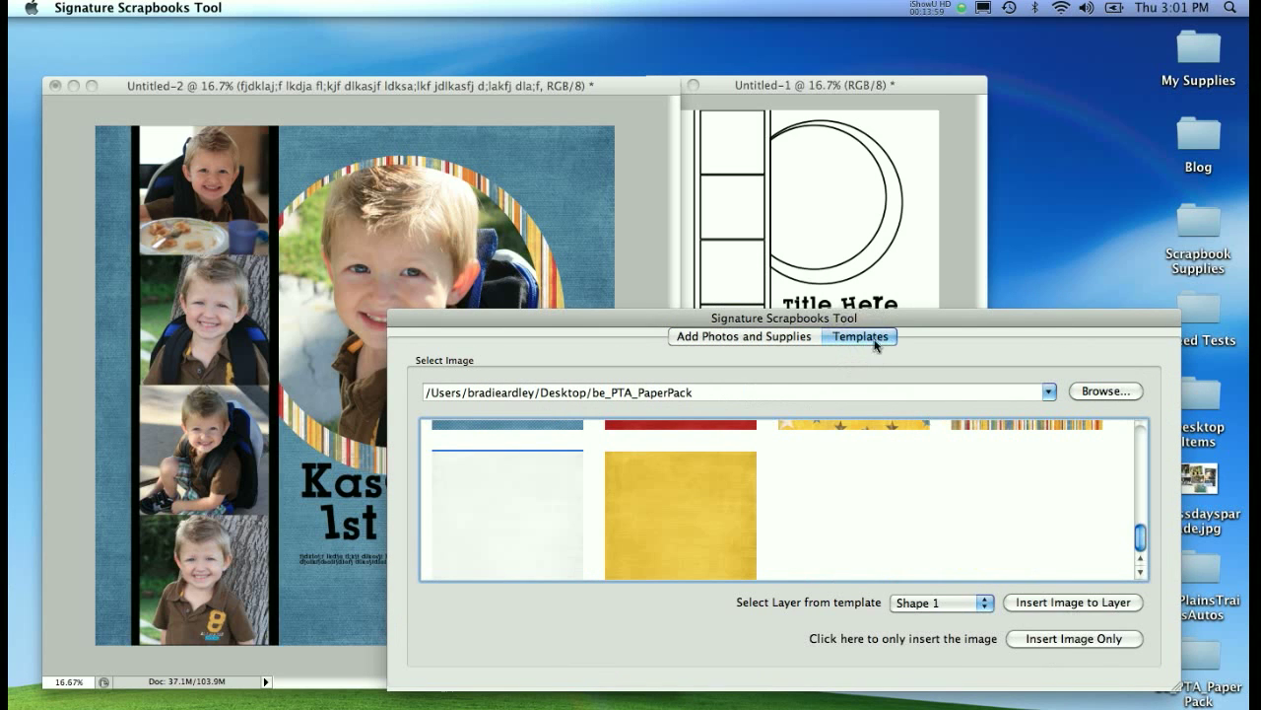
left_click(774, 337)
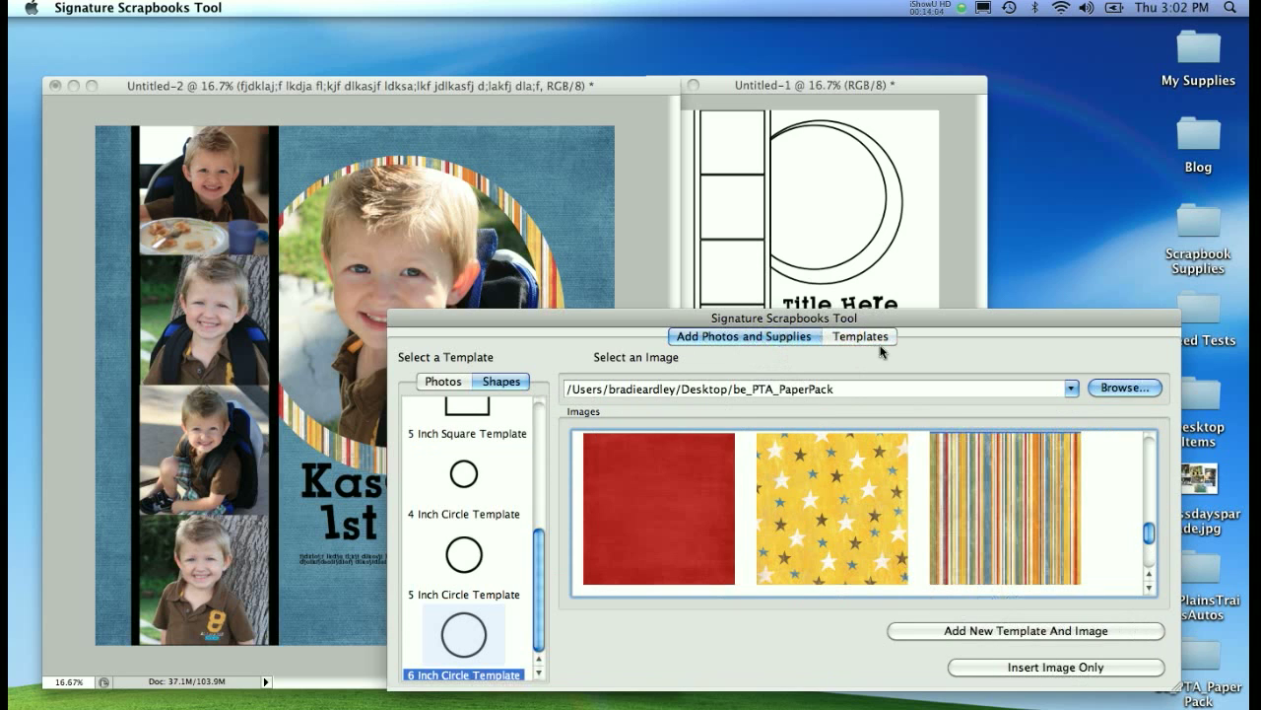
left_click(1122, 387)
left_click(451, 261)
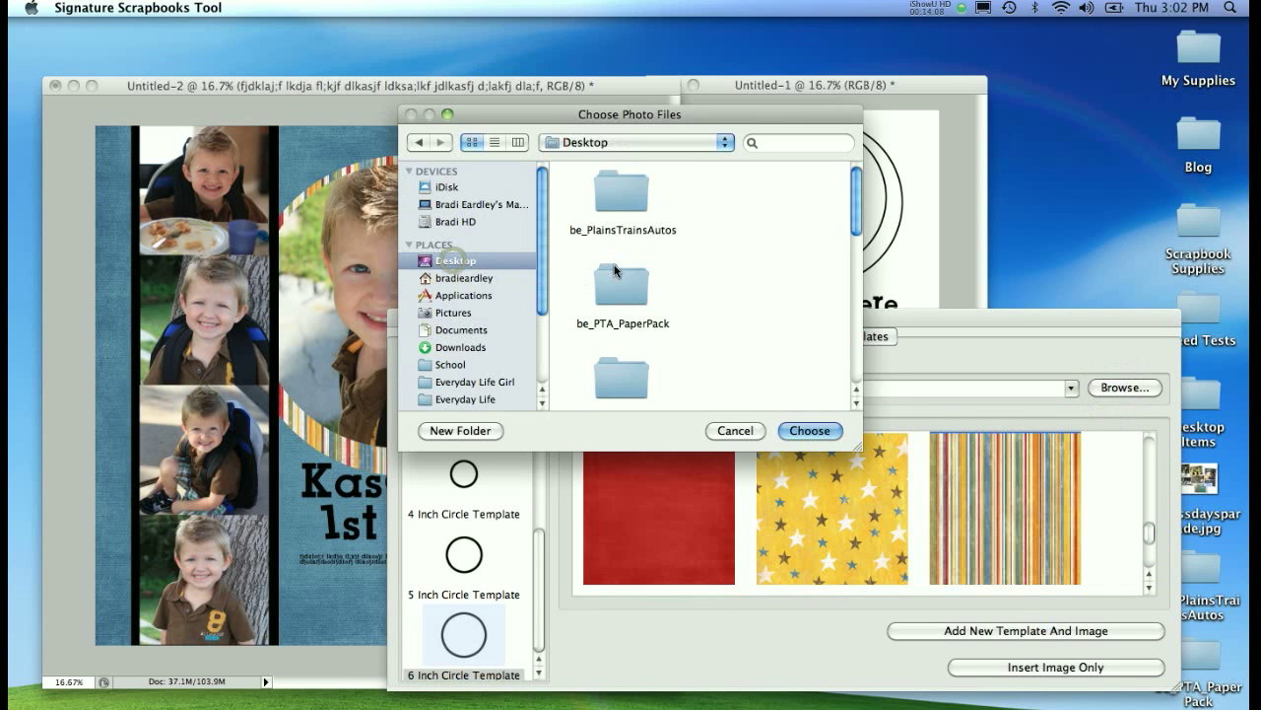
left_click(623, 197)
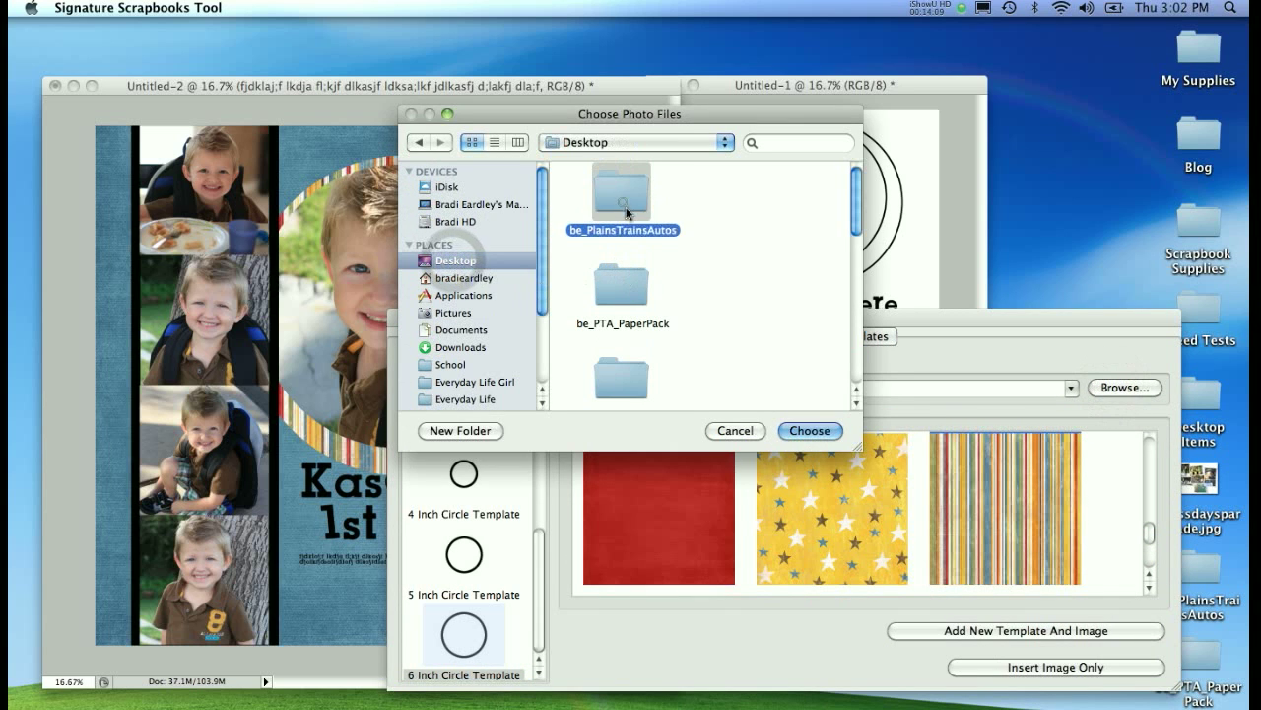
left_click(809, 431)
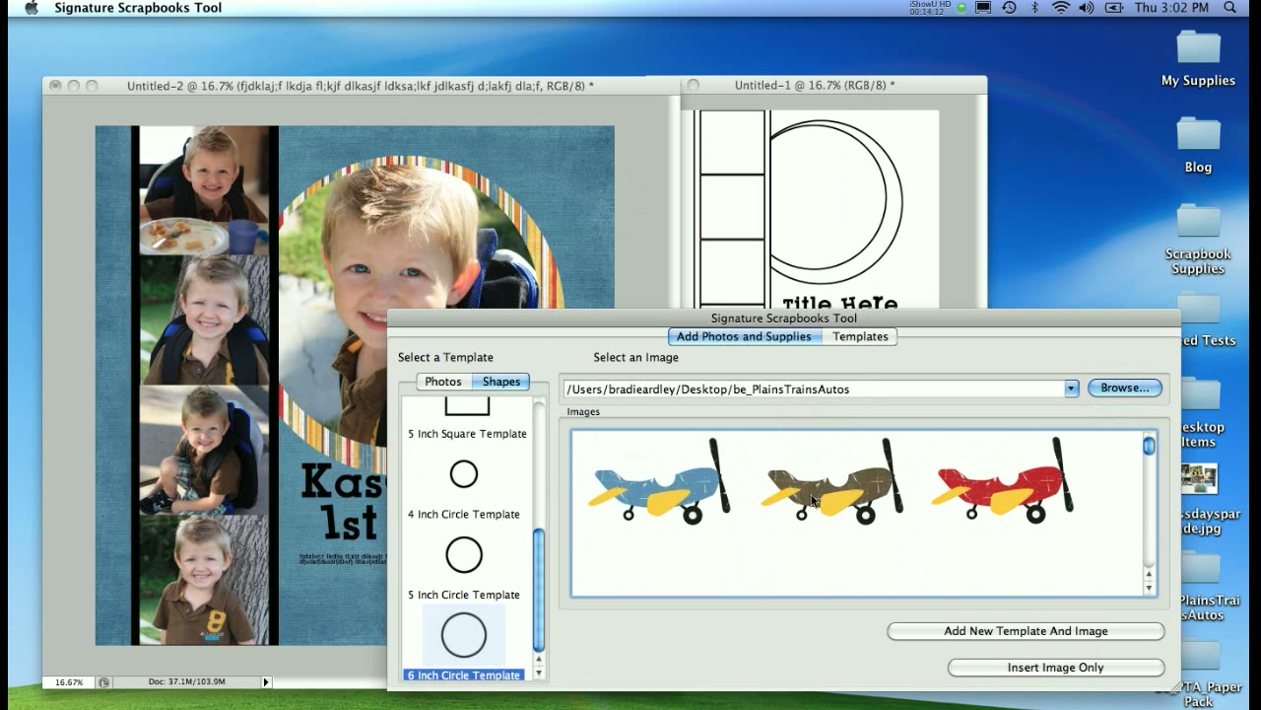
- Insert the red airplane into the scrapbook page as an image only, without a template
left_click_drag(1076, 327, 1128, 327)
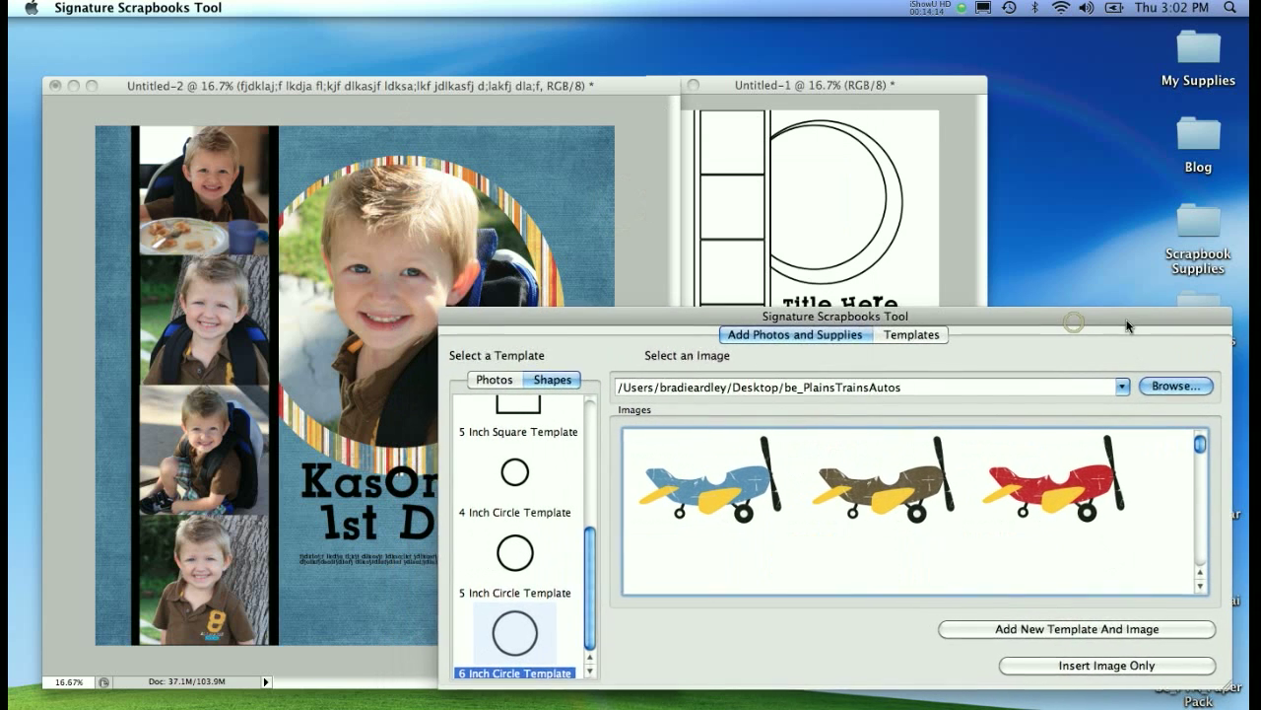
left_click(1077, 490)
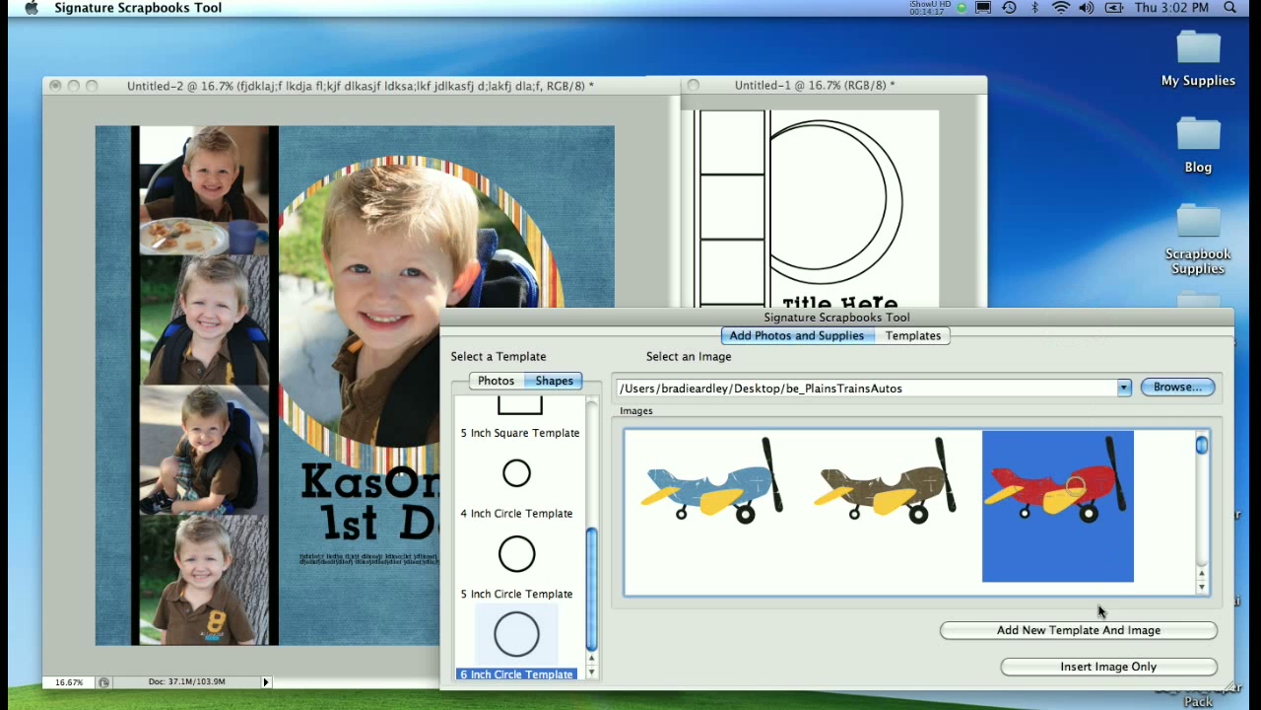
left_click(1096, 670)
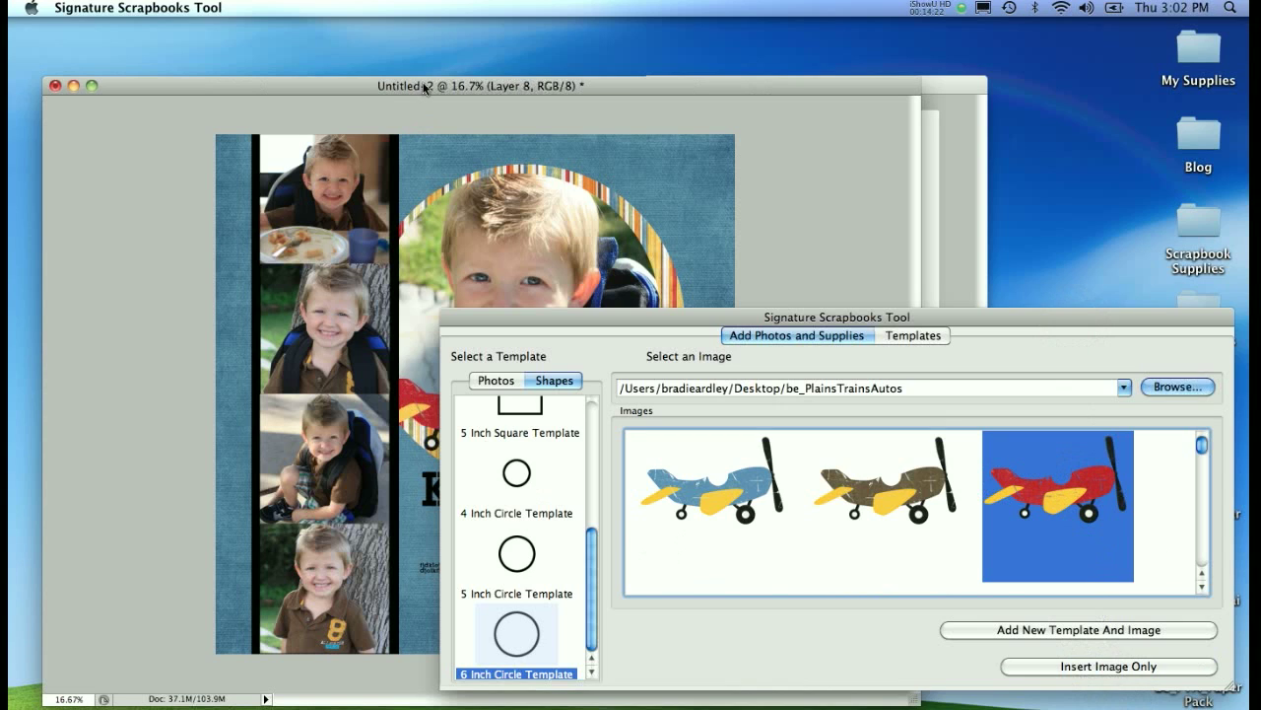
- In Photoshop, move the red airplane to the lower-right edge of the striped circle and scale it to about 83.3%
left_click(425, 83)
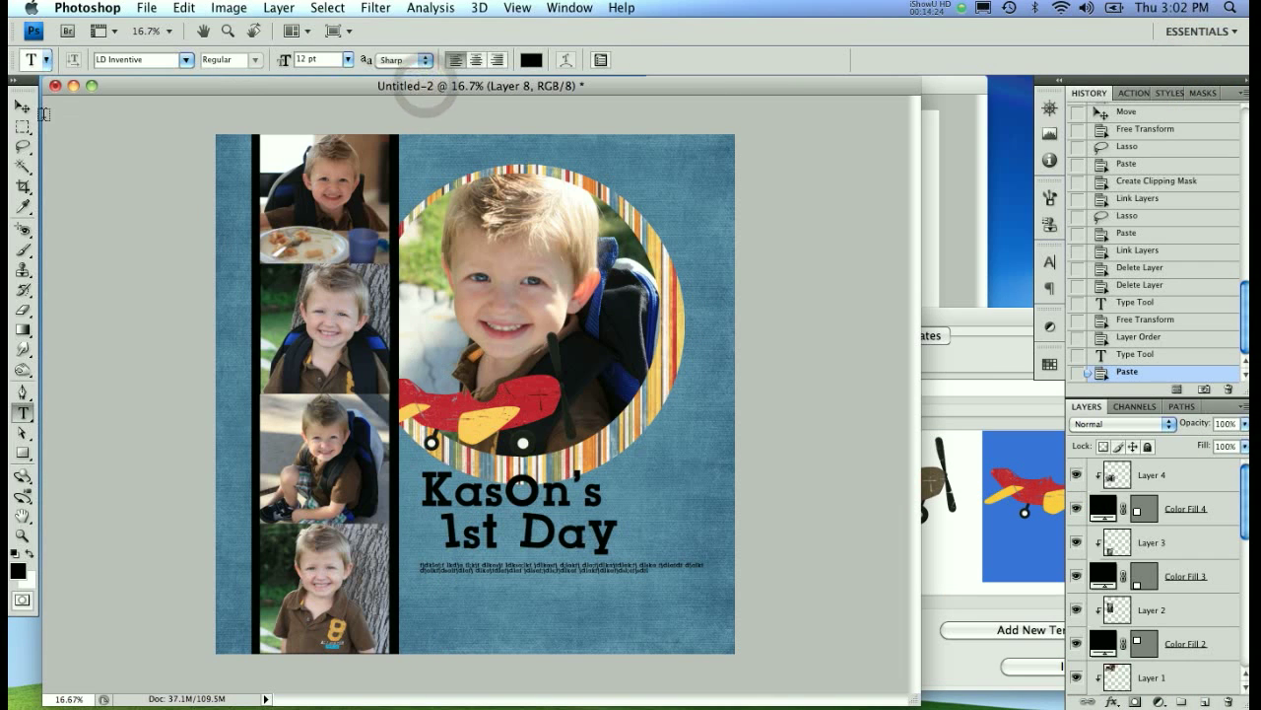
left_click(20, 108)
left_click_drag(541, 404, 679, 428)
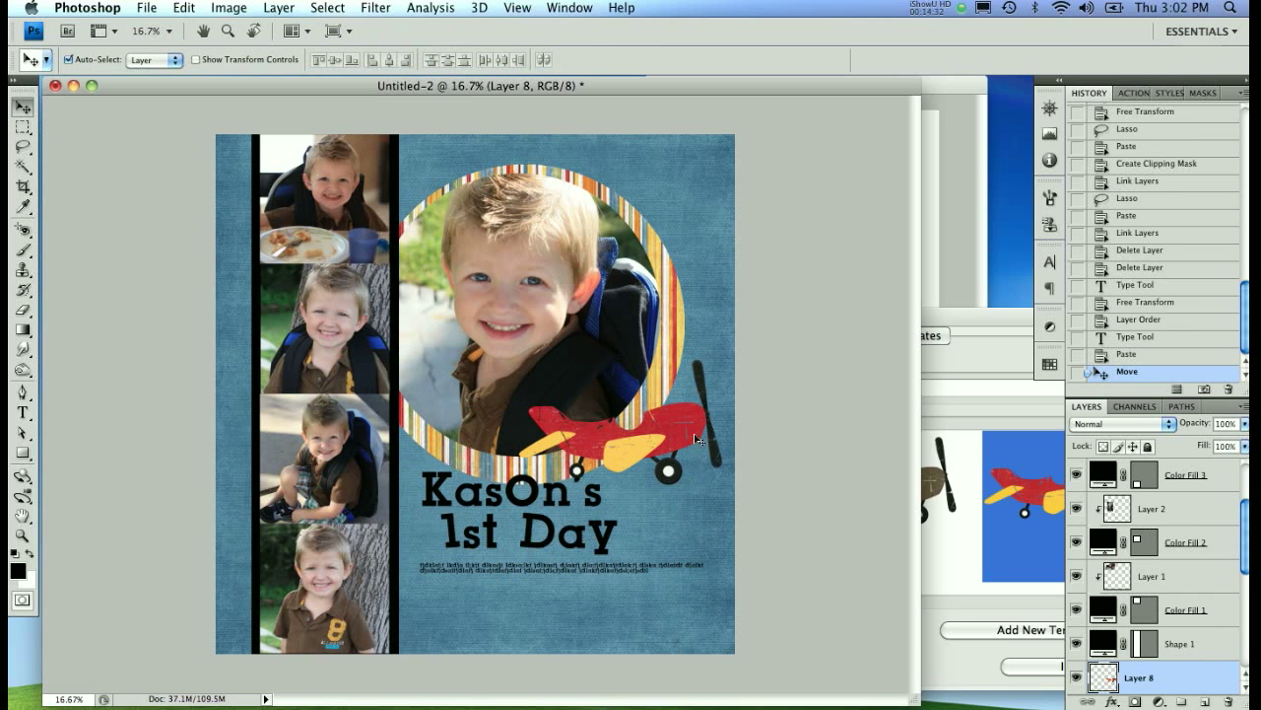
key("super+t")
left_click_drag(521, 360, 560, 389)
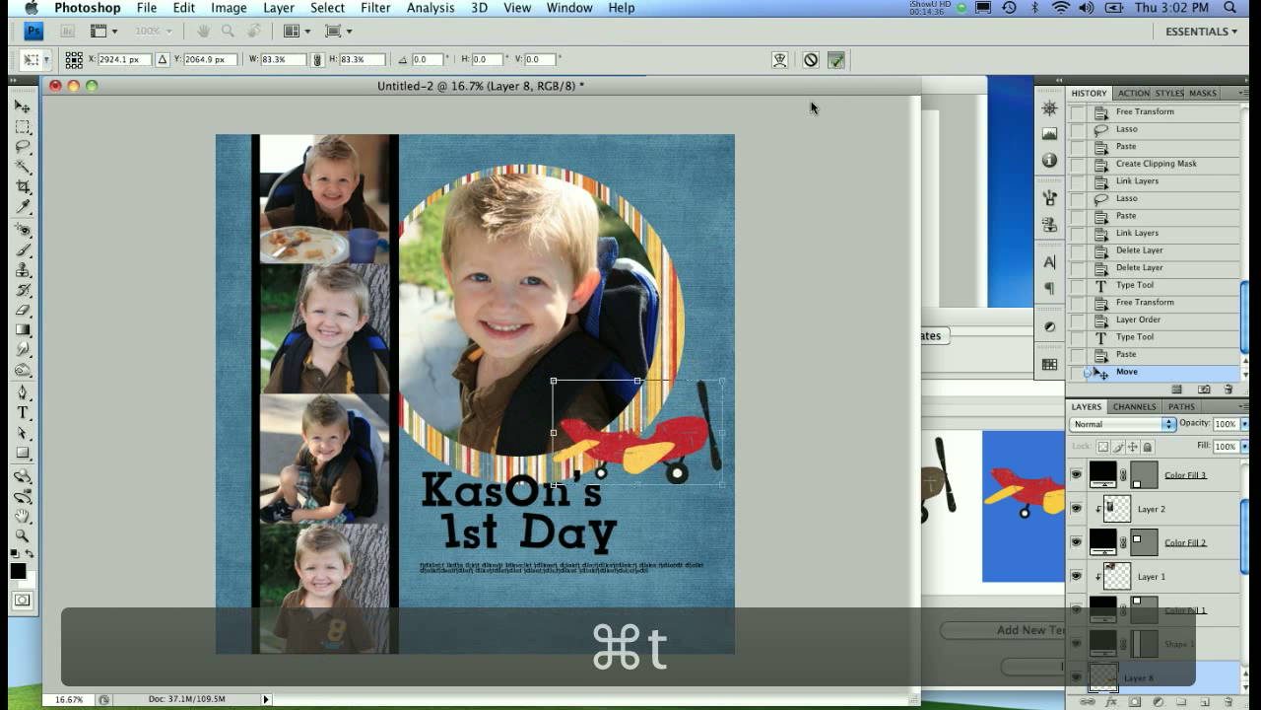
left_click(835, 60)
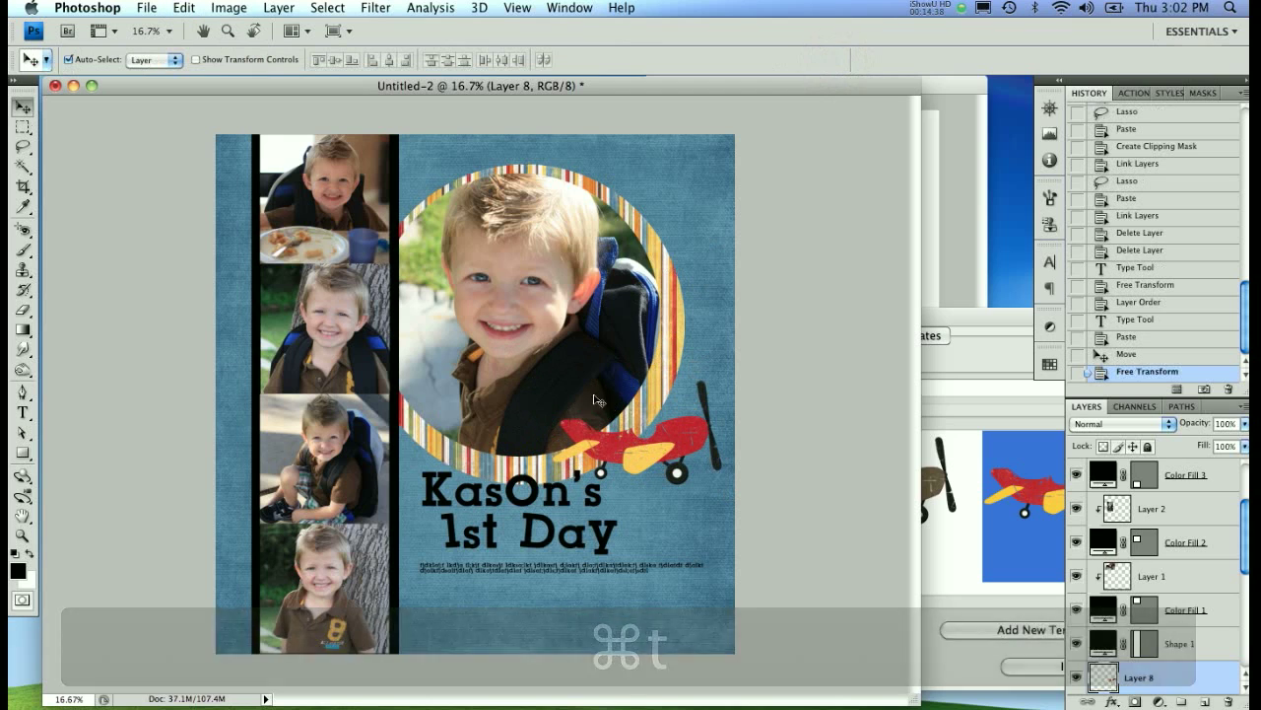